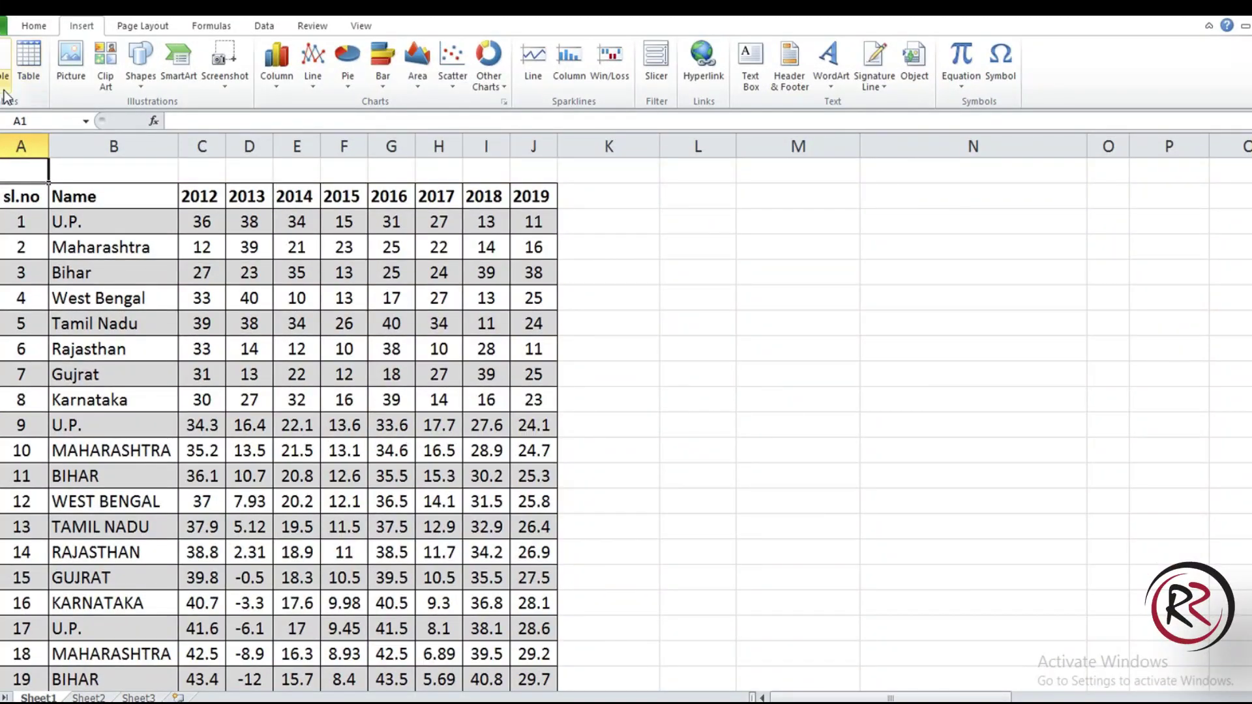
# Select the Name header cell B2 on Sheet1
pyautogui.click(5, 96)
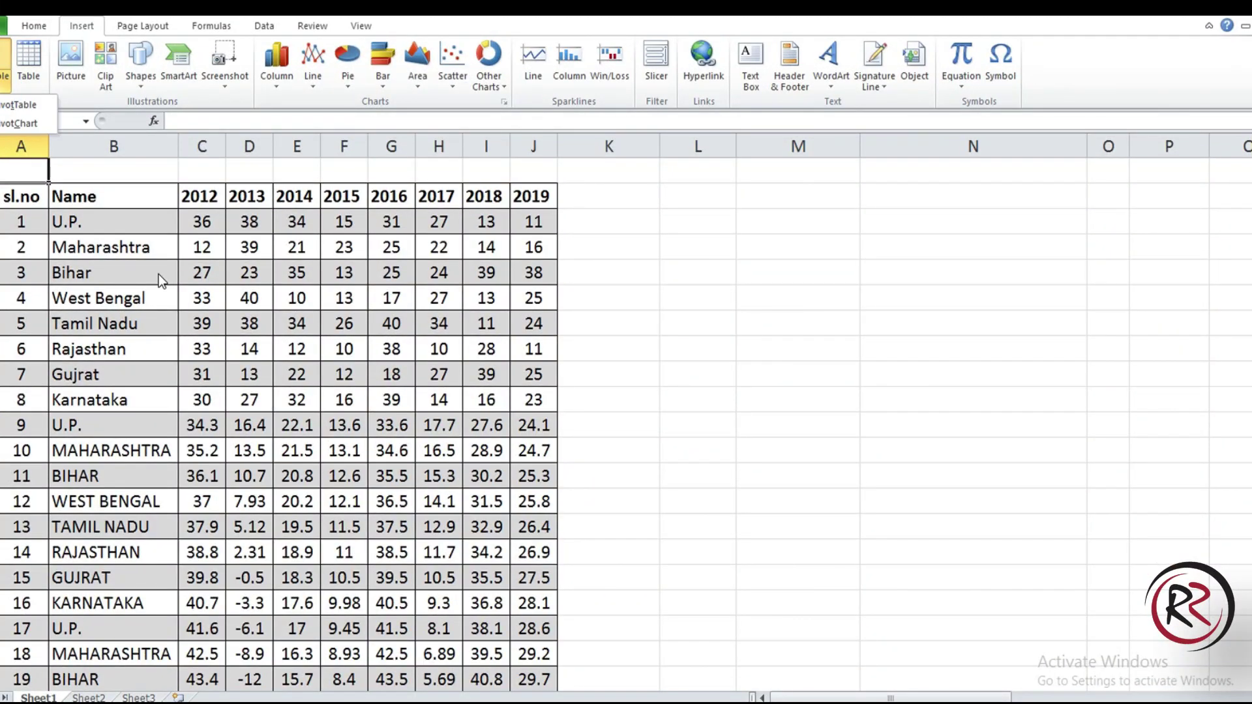
pyautogui.click(127, 228)
pyautogui.click(101, 199)
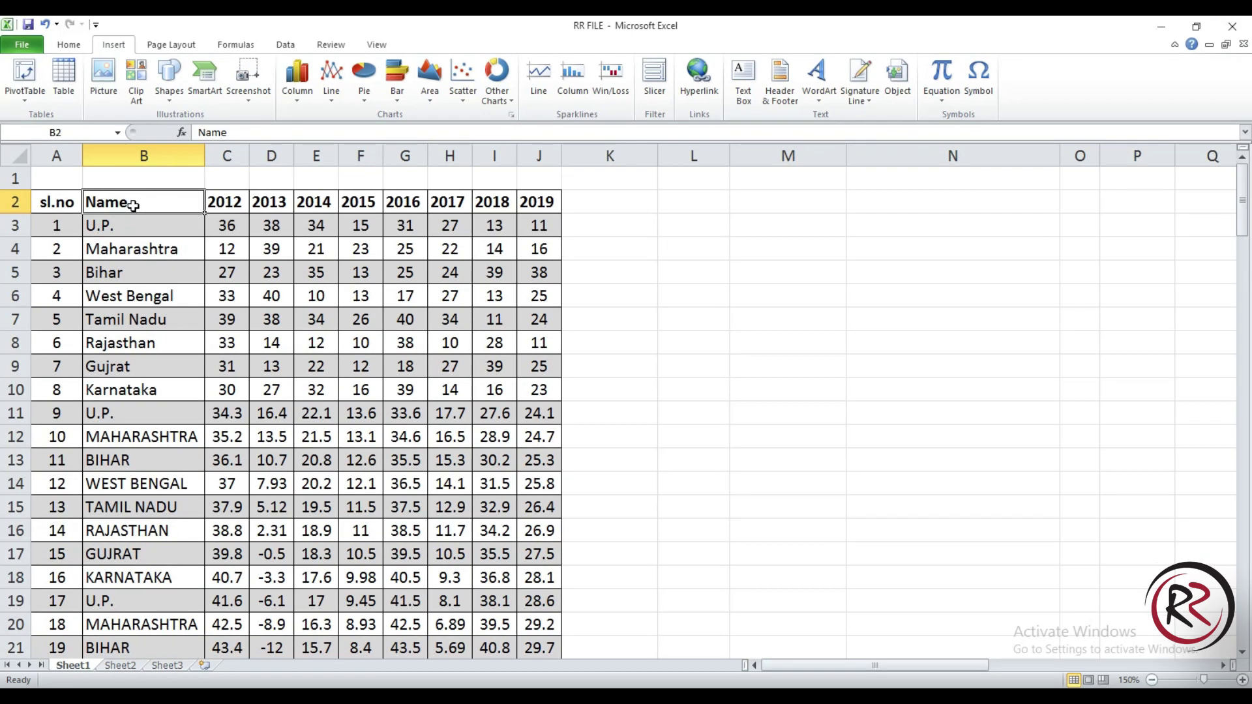
pyautogui.press('Down')
pyautogui.press('Up')
pyautogui.press('Down')
pyautogui.press('Up')
pyautogui.press('Left')
pyautogui.press('Down')
pyautogui.press('Up')
pyautogui.press('Right')
pyautogui.press('Down')
pyautogui.press('Up')
# Extend the selection from the Name header down to row 135 and across to the 2019 column
pyautogui.press('Down')
pyautogui.press('Down')
pyautogui.press('Down')
pyautogui.press('Down')
pyautogui.press('Down')
pyautogui.press('Down')
pyautogui.press('Down')
pyautogui.press('Down')
pyautogui.press('Down')
pyautogui.press('Down')
pyautogui.press('Down')
pyautogui.press('Down')
pyautogui.press('Down')
pyautogui.press('Down')
pyautogui.press('Down')
pyautogui.press('Down')
pyautogui.press('Down')
pyautogui.press('Down')
pyautogui.press('Down')
pyautogui.press('Down')
pyautogui.press('Down')
pyautogui.press('Down')
pyautogui.press('Down')
pyautogui.press('Down')
pyautogui.hotkey('ctrl', 'Up')
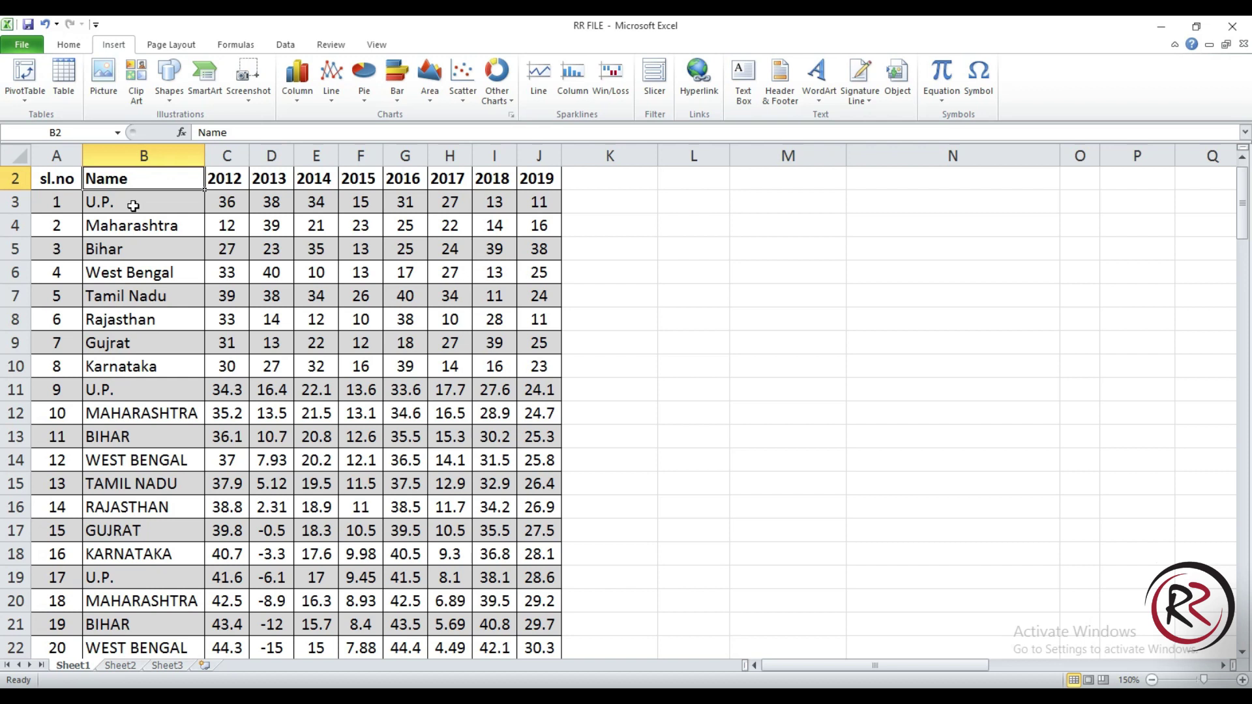
pyautogui.hotkey('ctrl', 'shift', 'Down')
pyautogui.hotkey('ctrl', 'shift', 'Right')
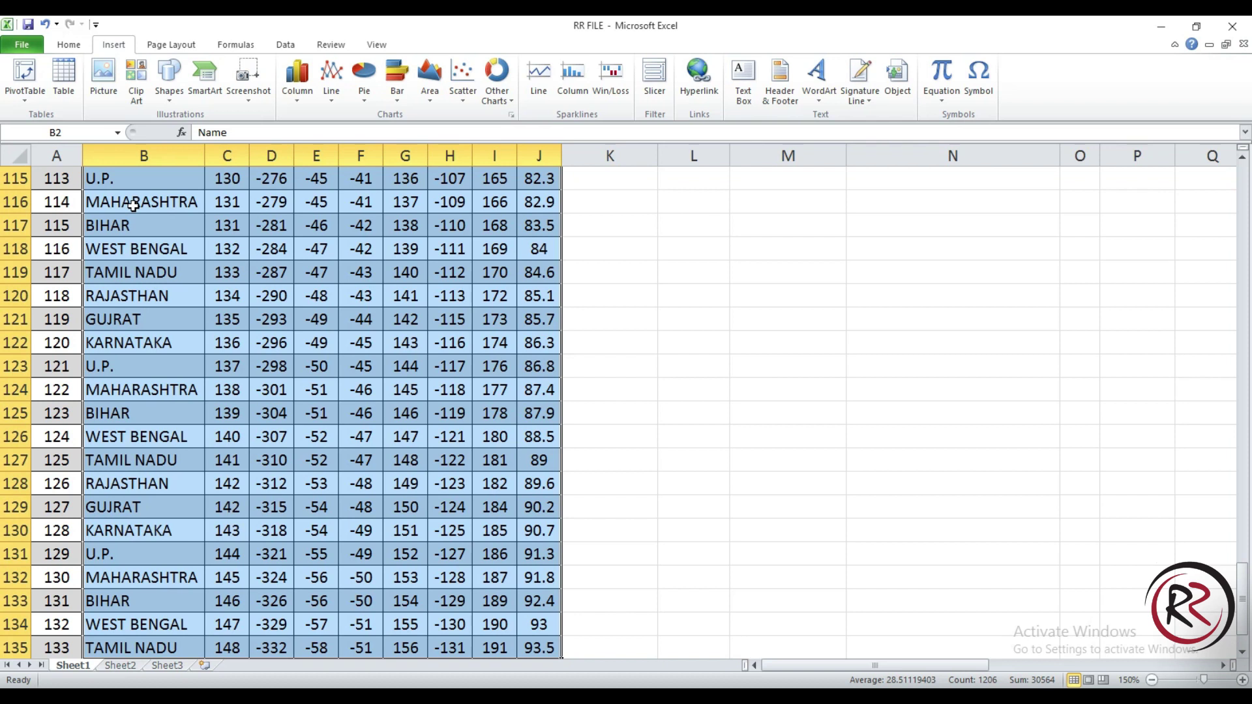
# Create a PivotTable from Sheet1!$B$2:$J$135 placed on a new worksheet
pyautogui.click(27, 99)
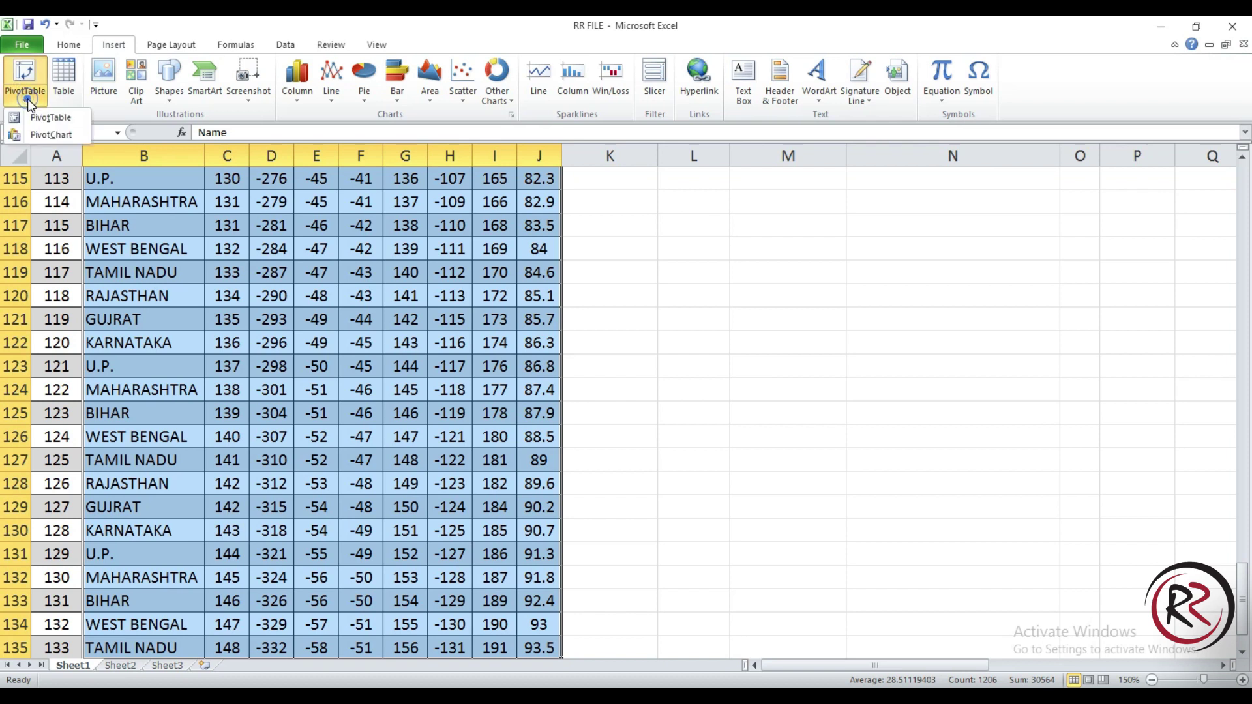
pyautogui.click(51, 117)
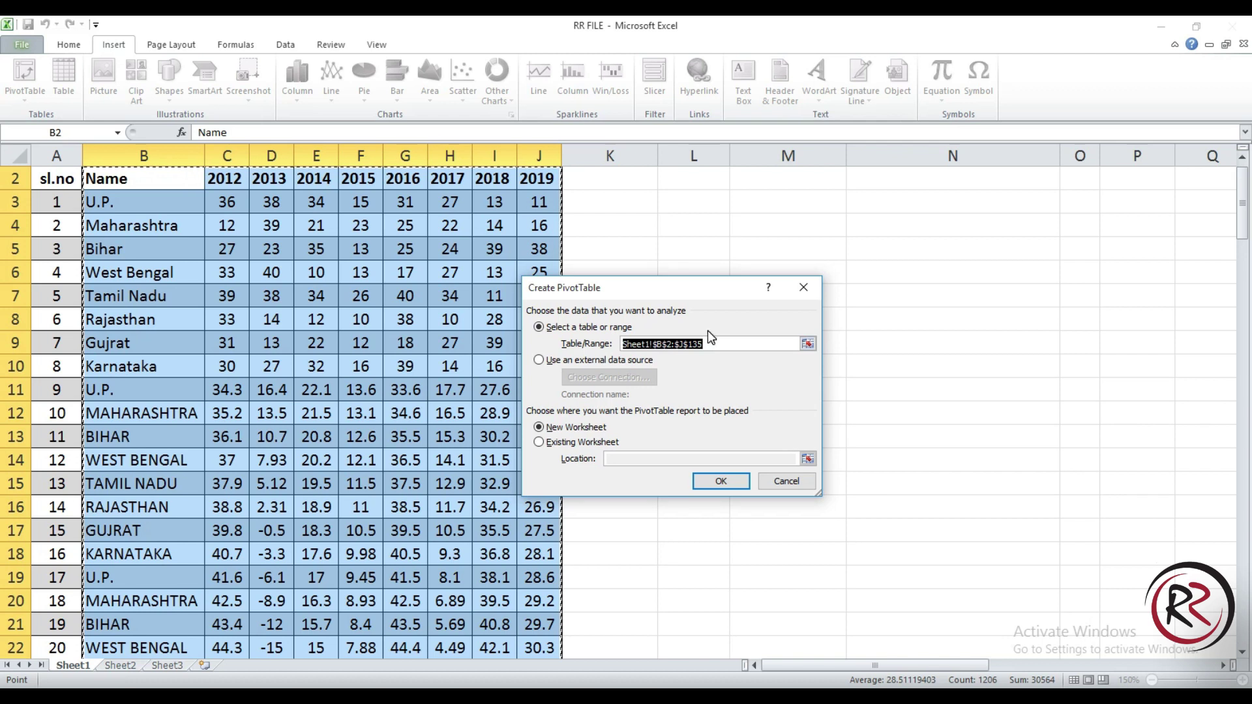
pyautogui.click(566, 448)
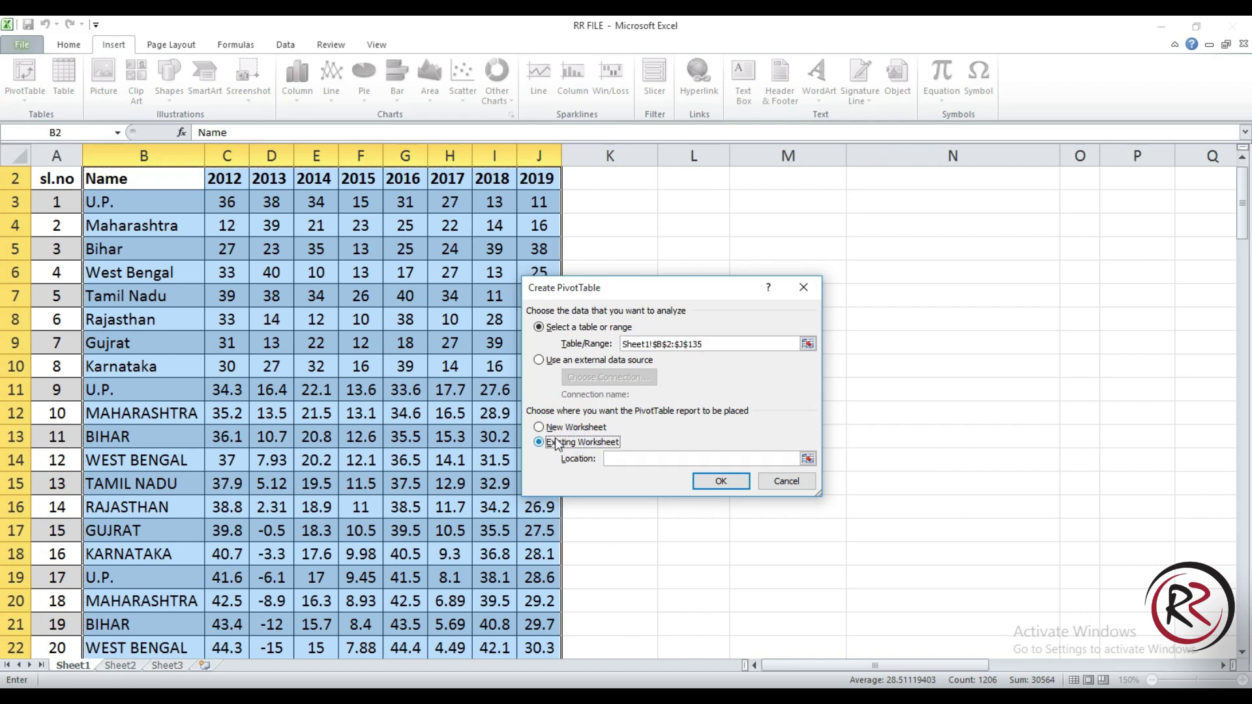
pyautogui.click(548, 428)
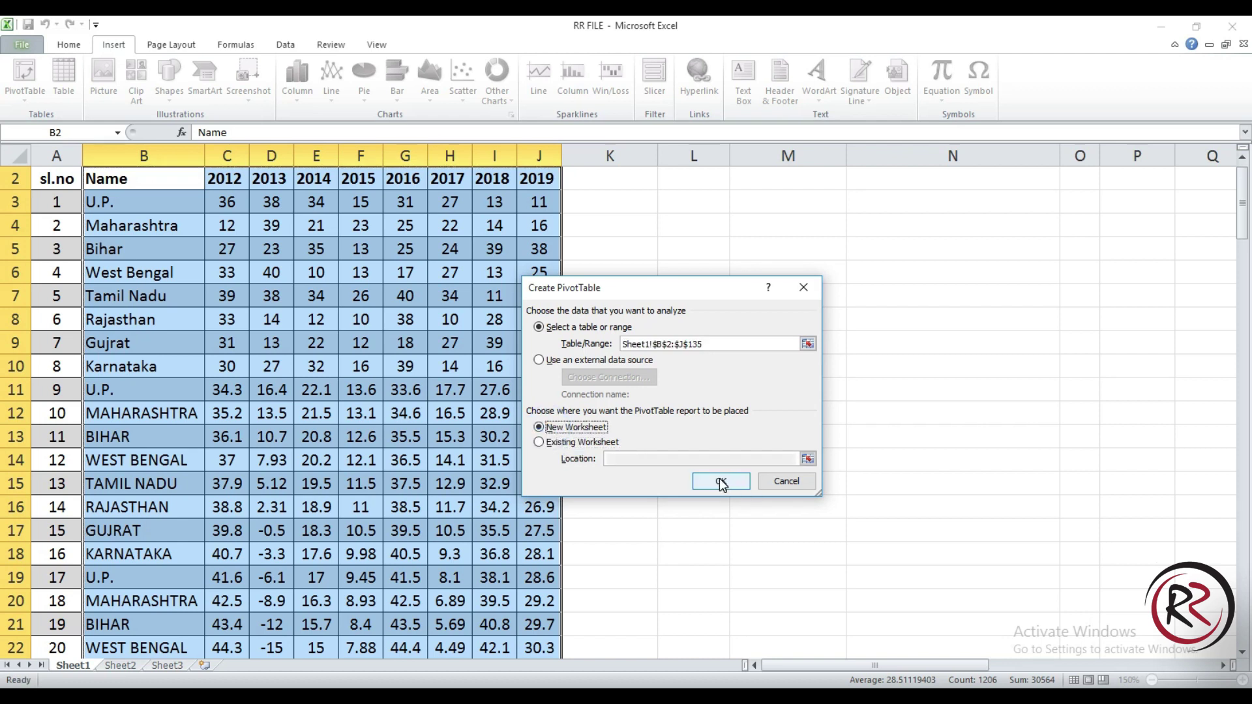
pyautogui.click(720, 480)
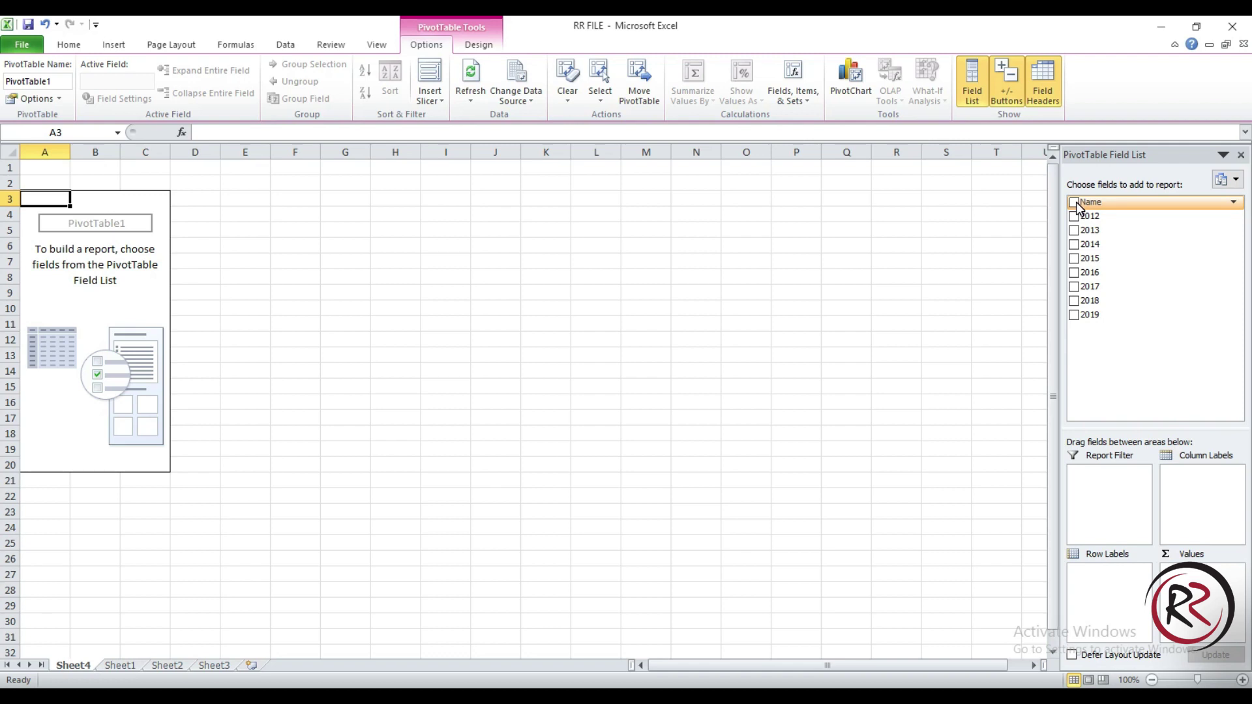
# Add Name as the PivotTable row labels, listing the eight states
pyautogui.click(1074, 203)
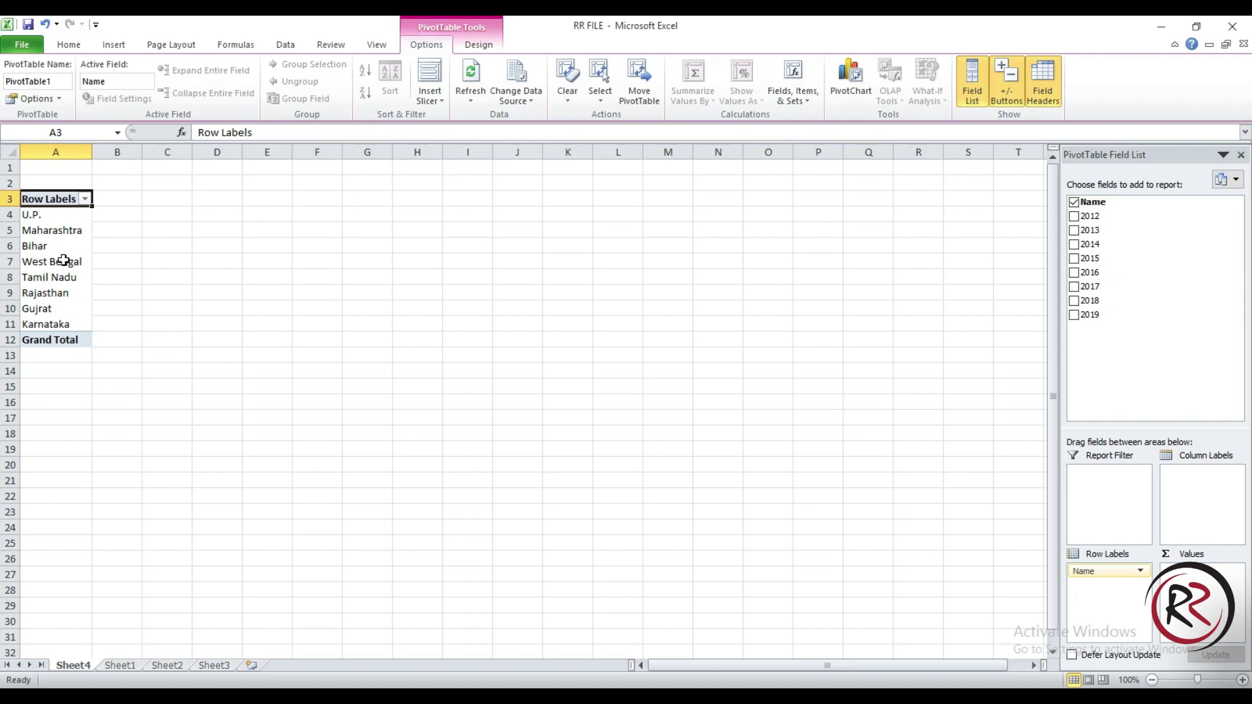
pyautogui.moveTo(61, 215); pyautogui.dragTo(62, 322)
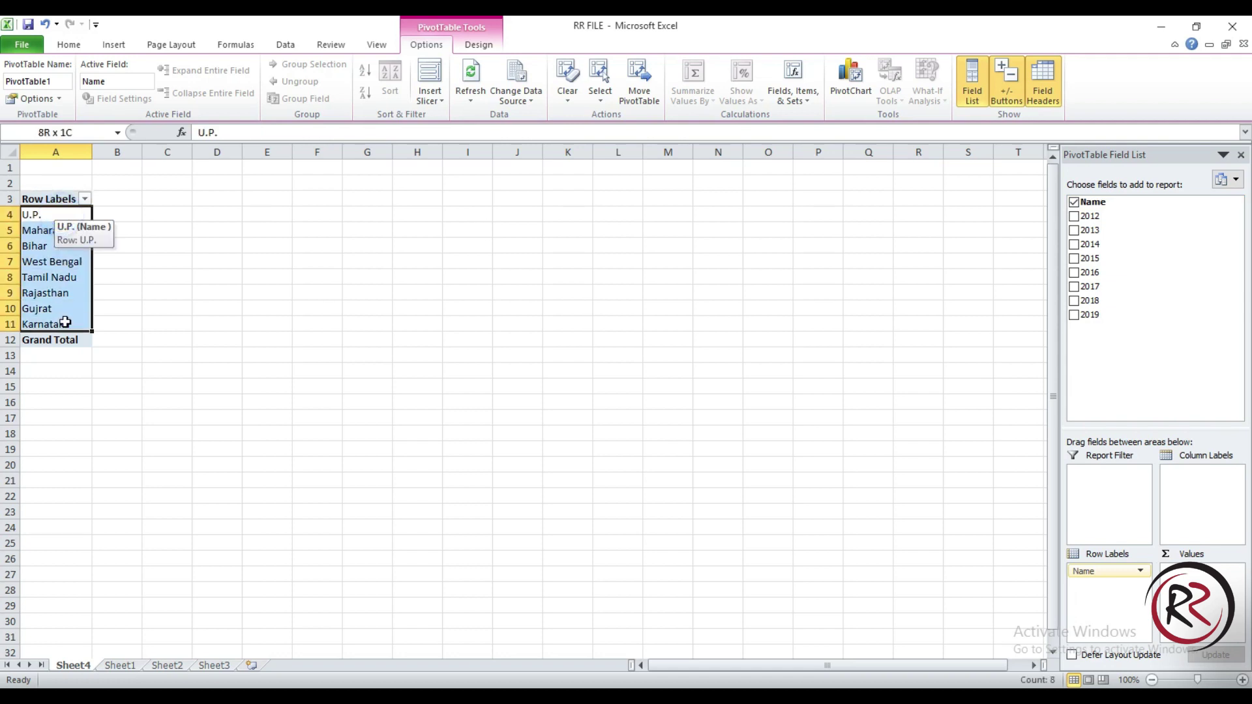
pyautogui.moveTo(1197, 679); pyautogui.dragTo(1208, 680)
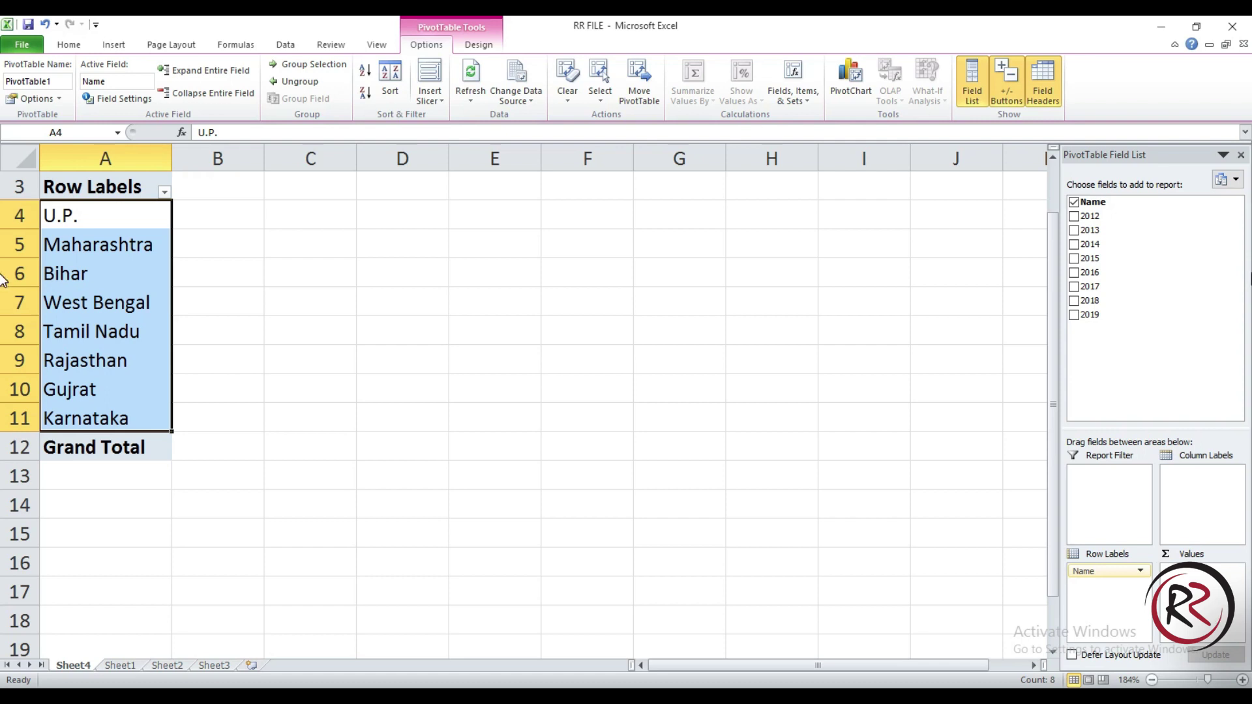
# Add Sum of 2012, 2013 and 2014 as values, dropping the later years
pyautogui.click(1075, 217)
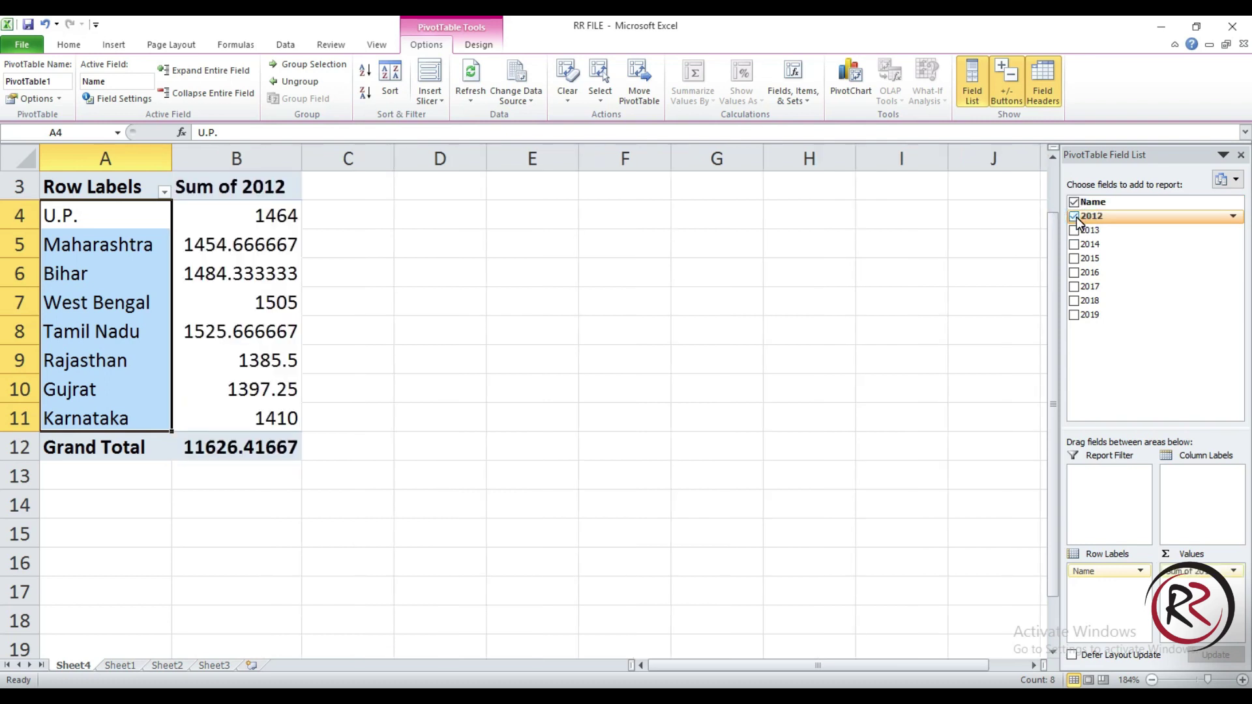
pyautogui.click(1074, 230)
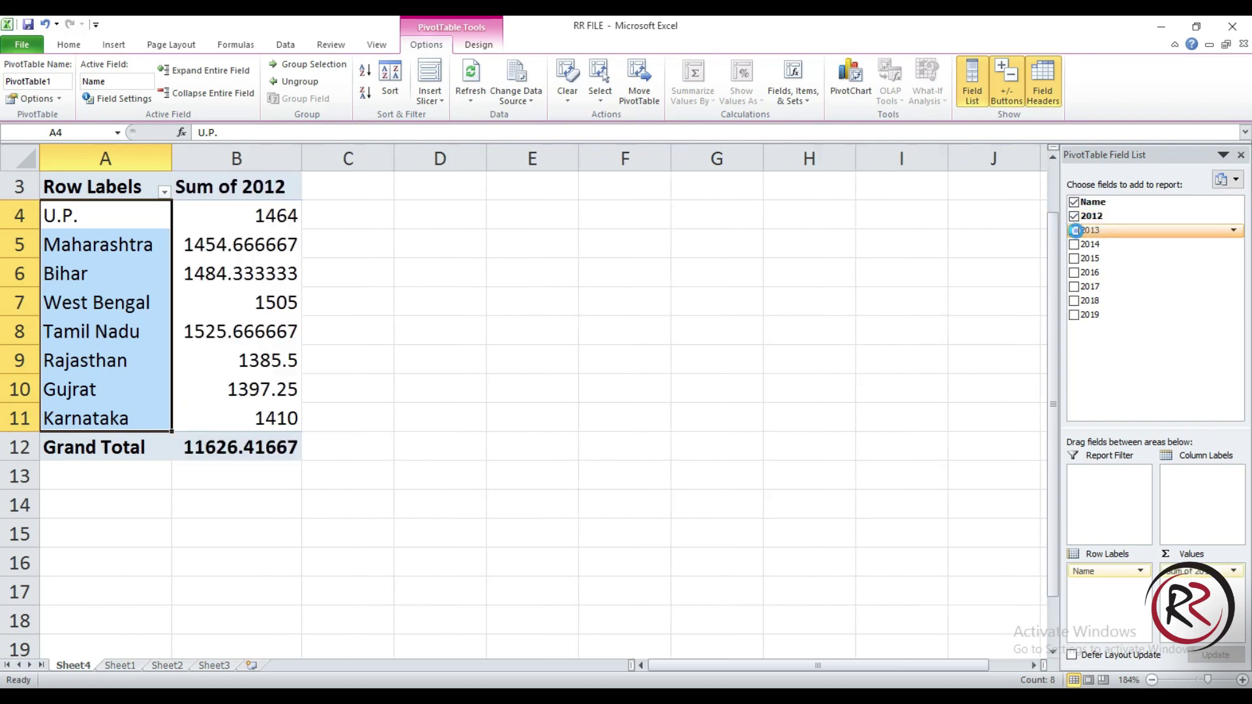
pyautogui.click(1074, 244)
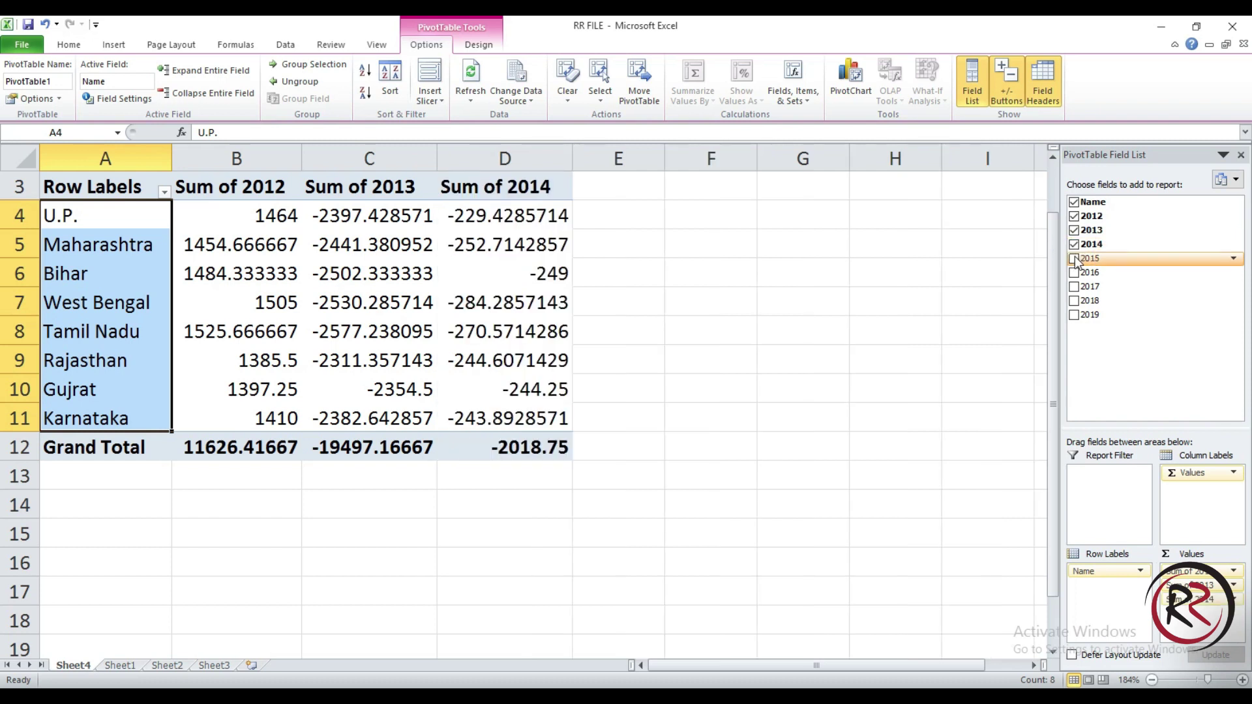
pyautogui.click(1074, 258)
pyautogui.click(1074, 272)
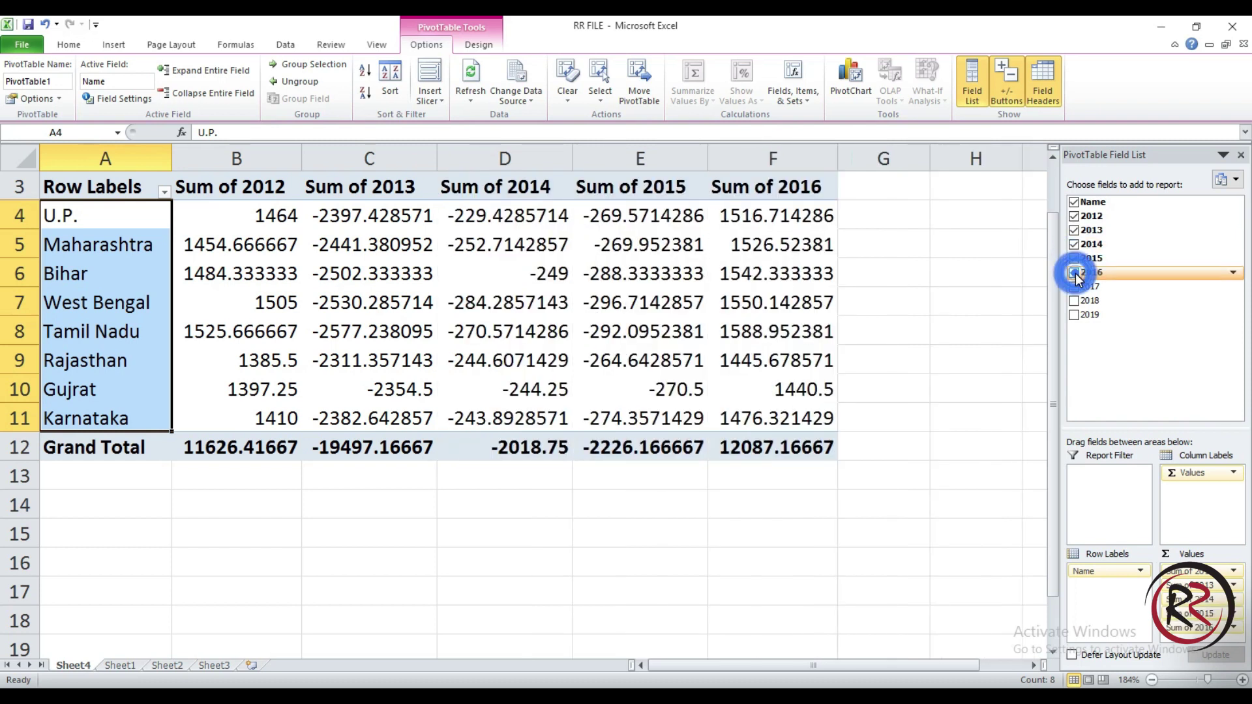
pyautogui.click(1074, 286)
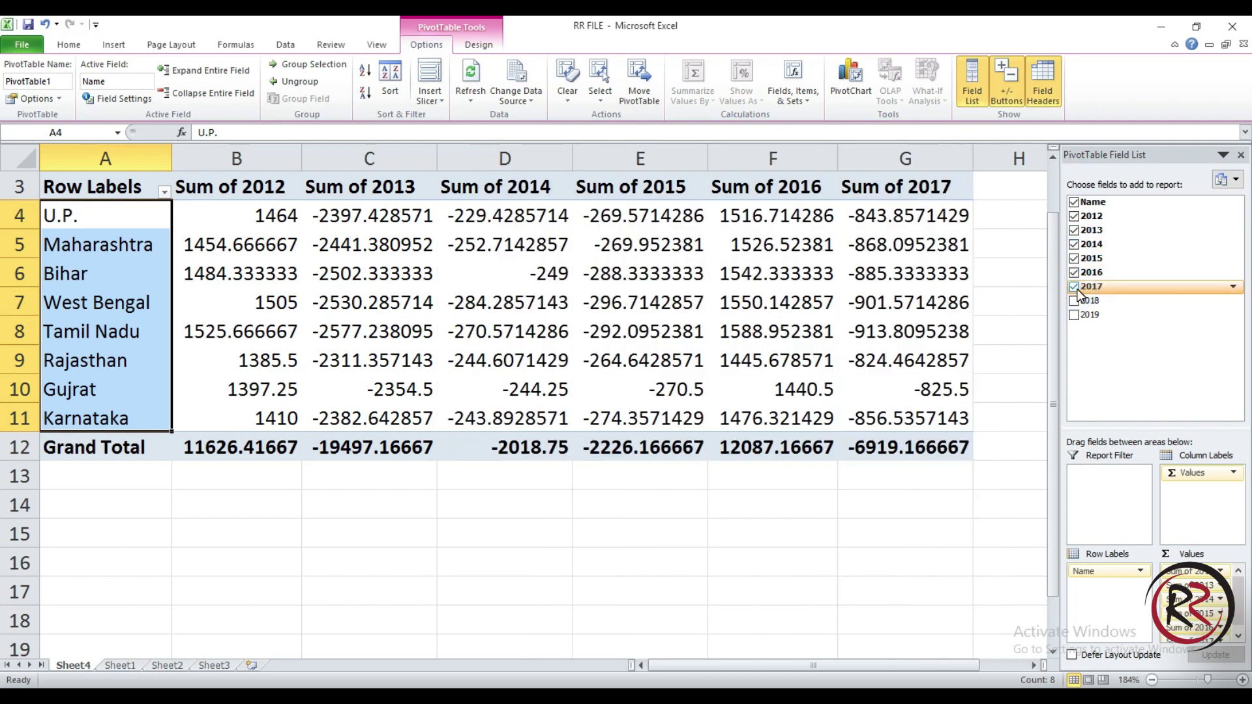
pyautogui.click(1074, 287)
pyautogui.click(1074, 273)
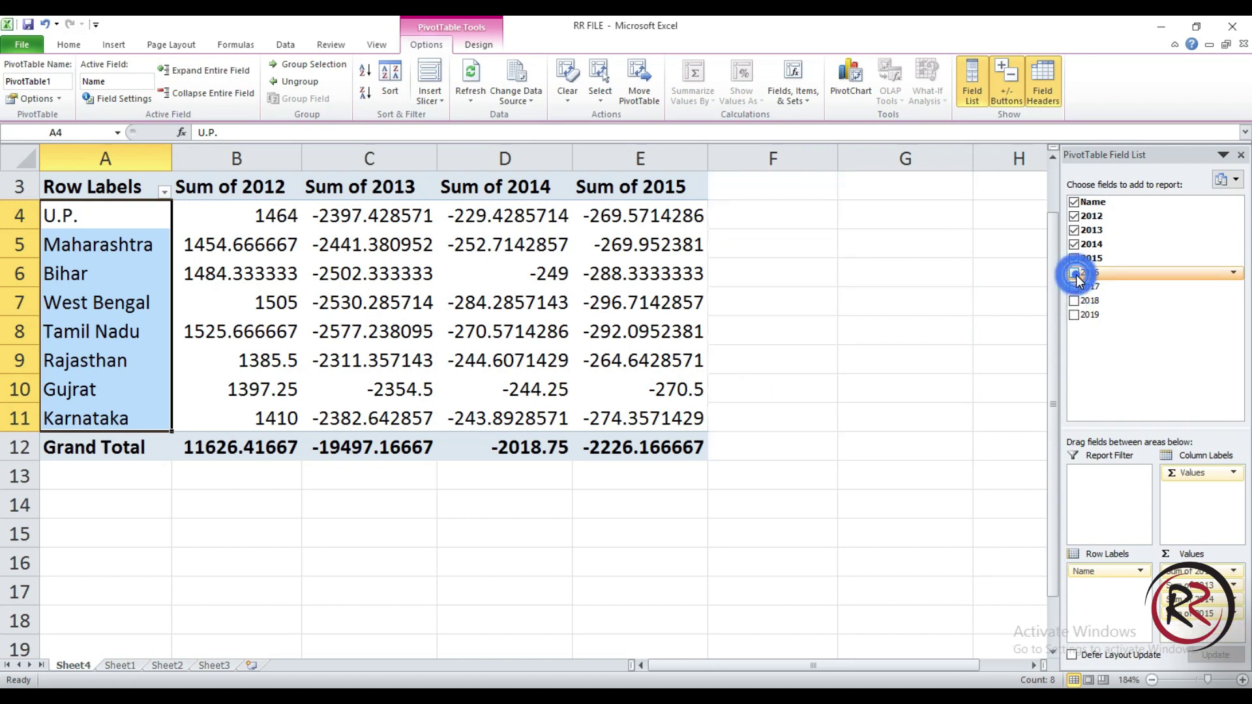
pyautogui.click(1074, 258)
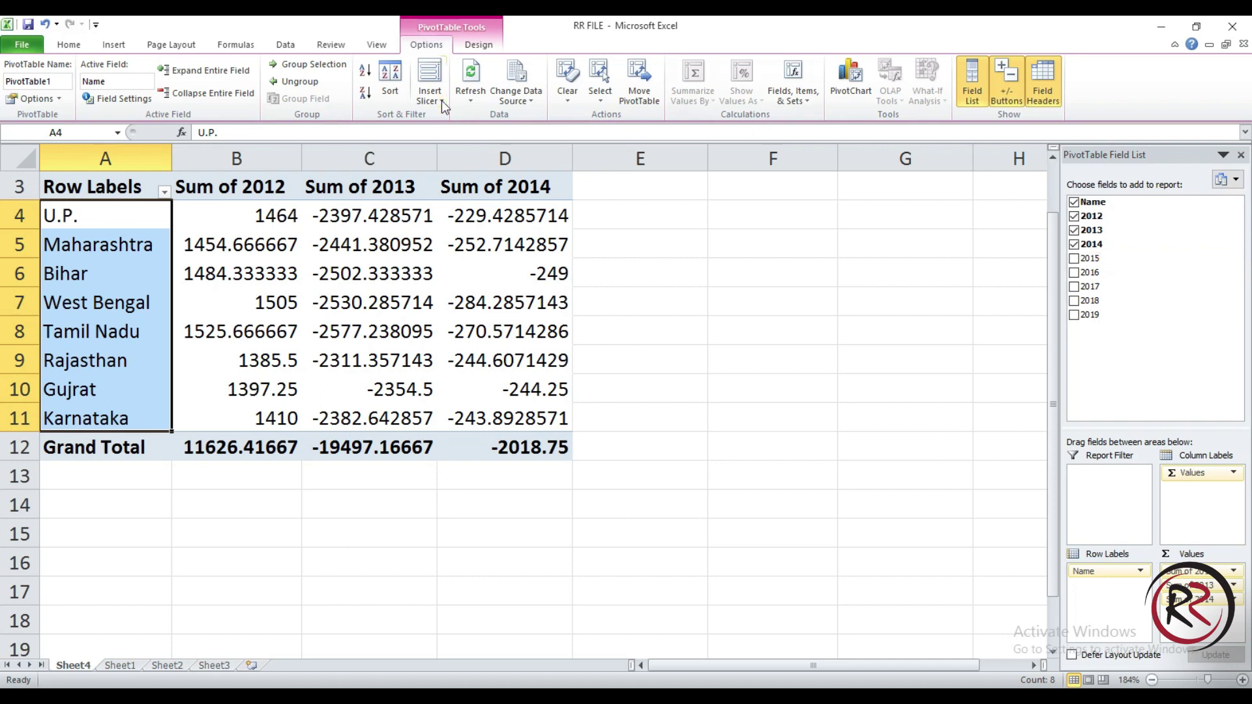
pyautogui.click(111, 227)
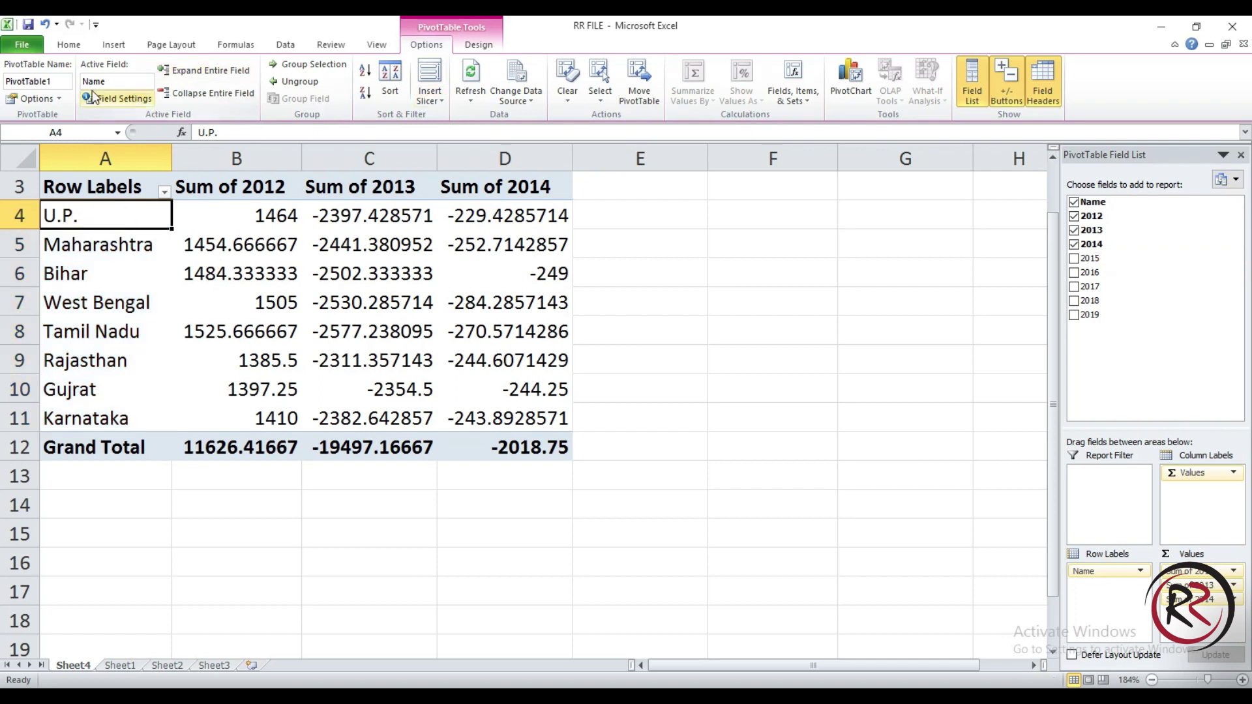
pyautogui.click(58, 80)
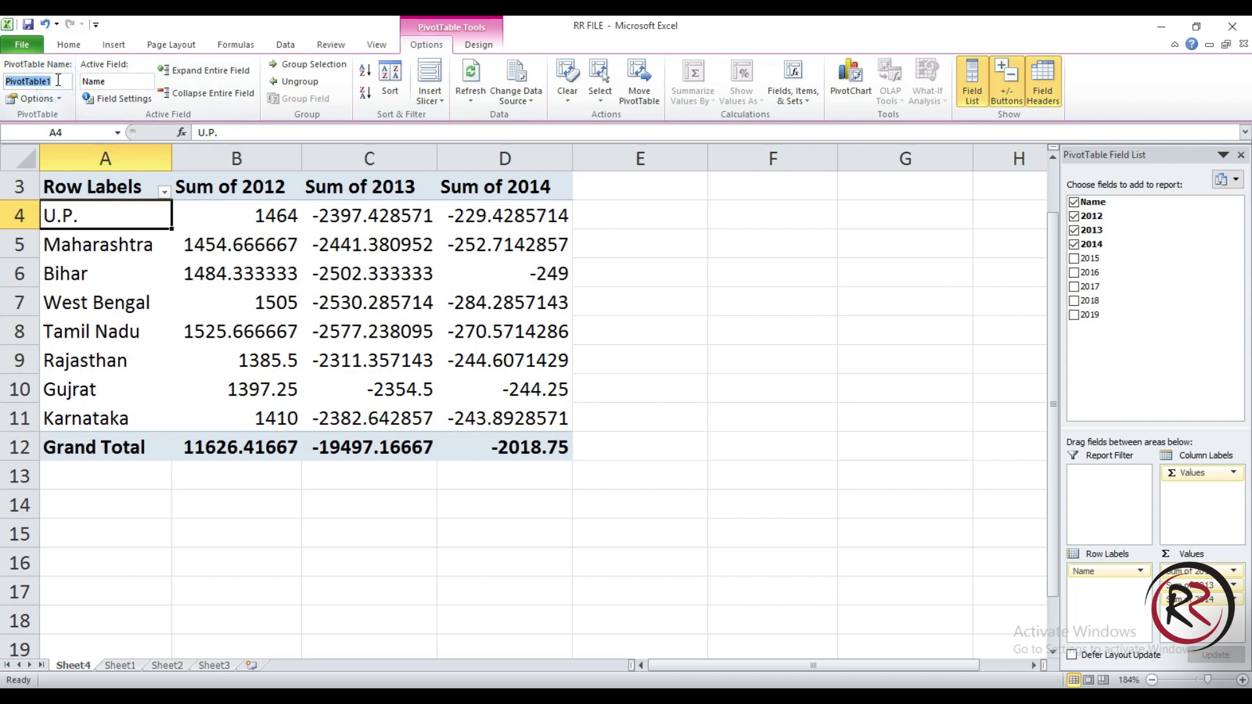
pyautogui.click(131, 83)
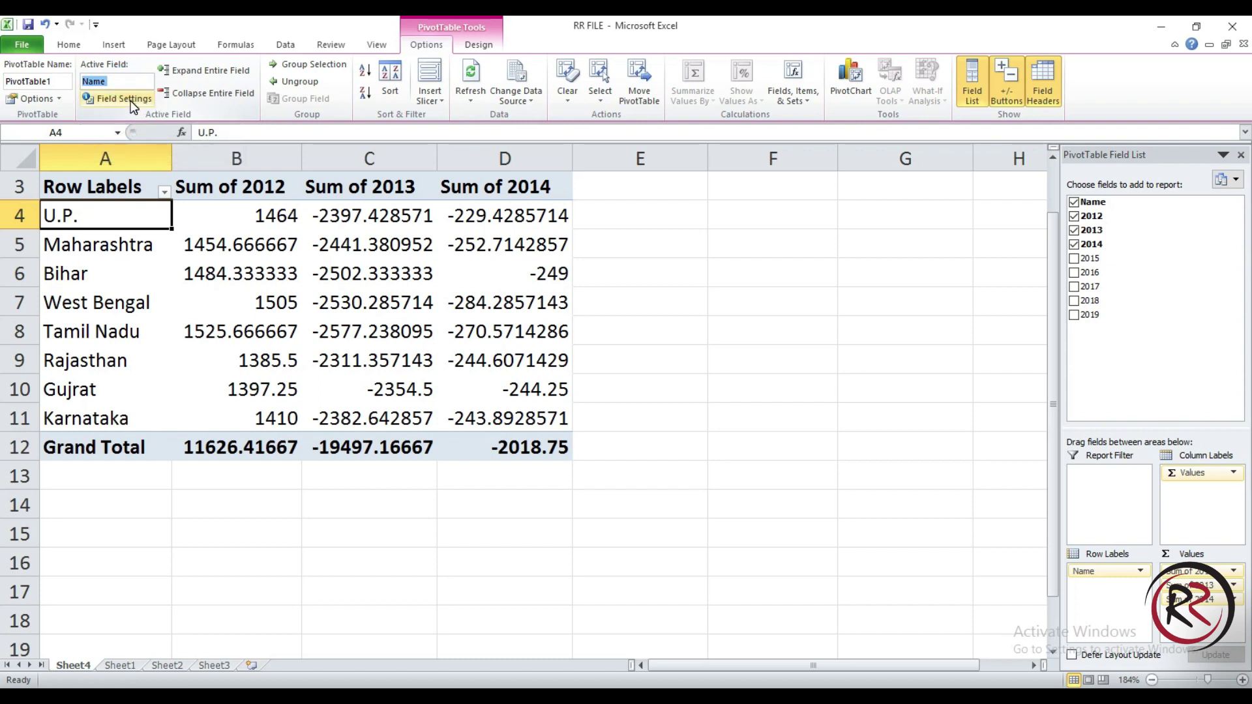
pyautogui.click(214, 198)
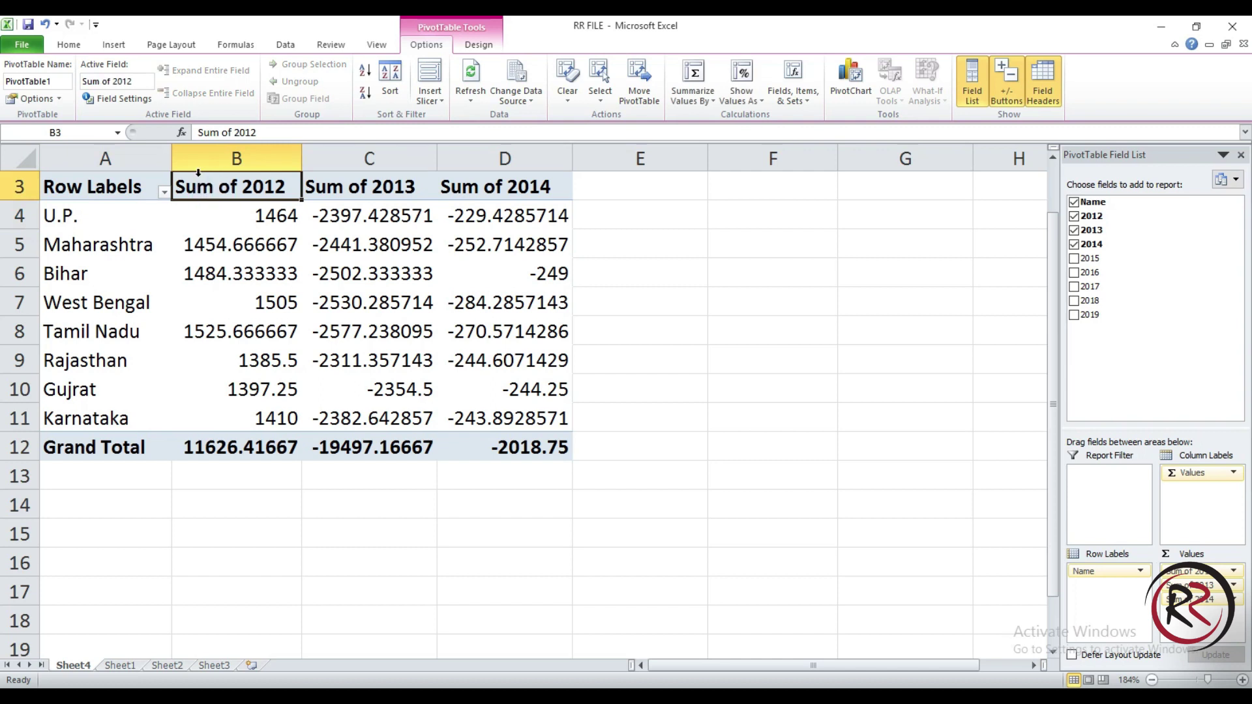
# Summarize the 2012 field by Average and check U.P.'s value in B4
pyautogui.click(121, 105)
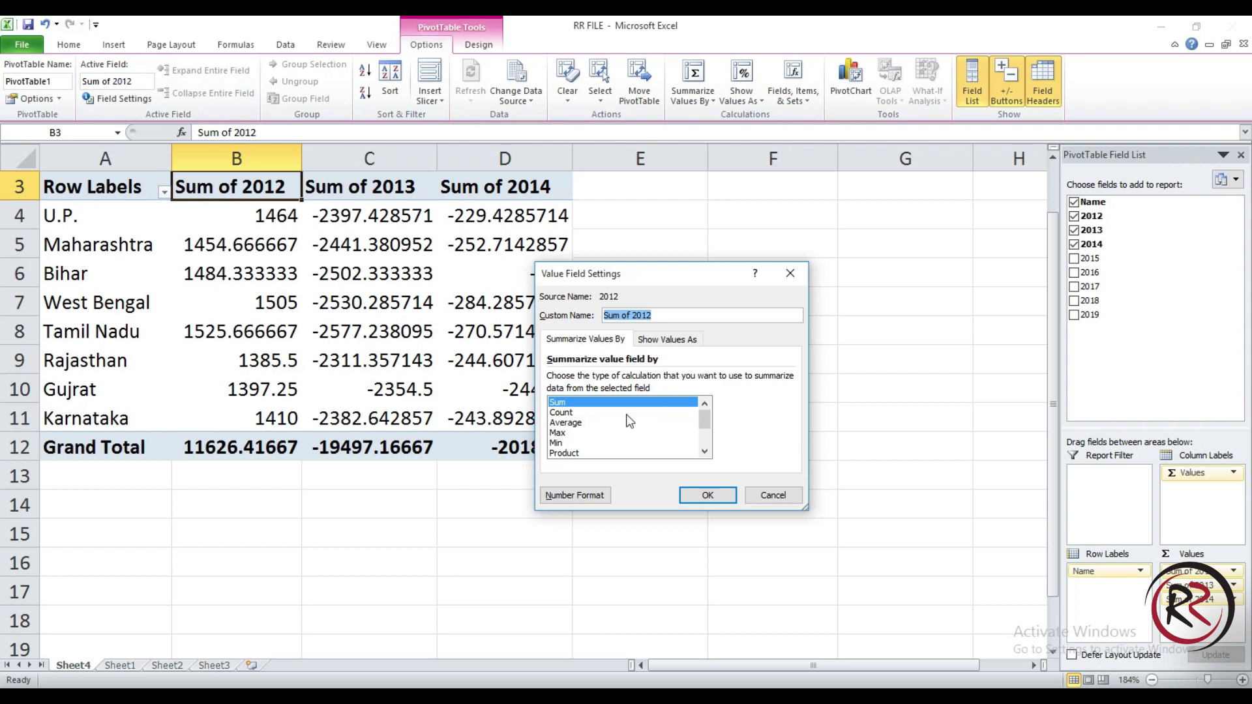
pyautogui.click(578, 422)
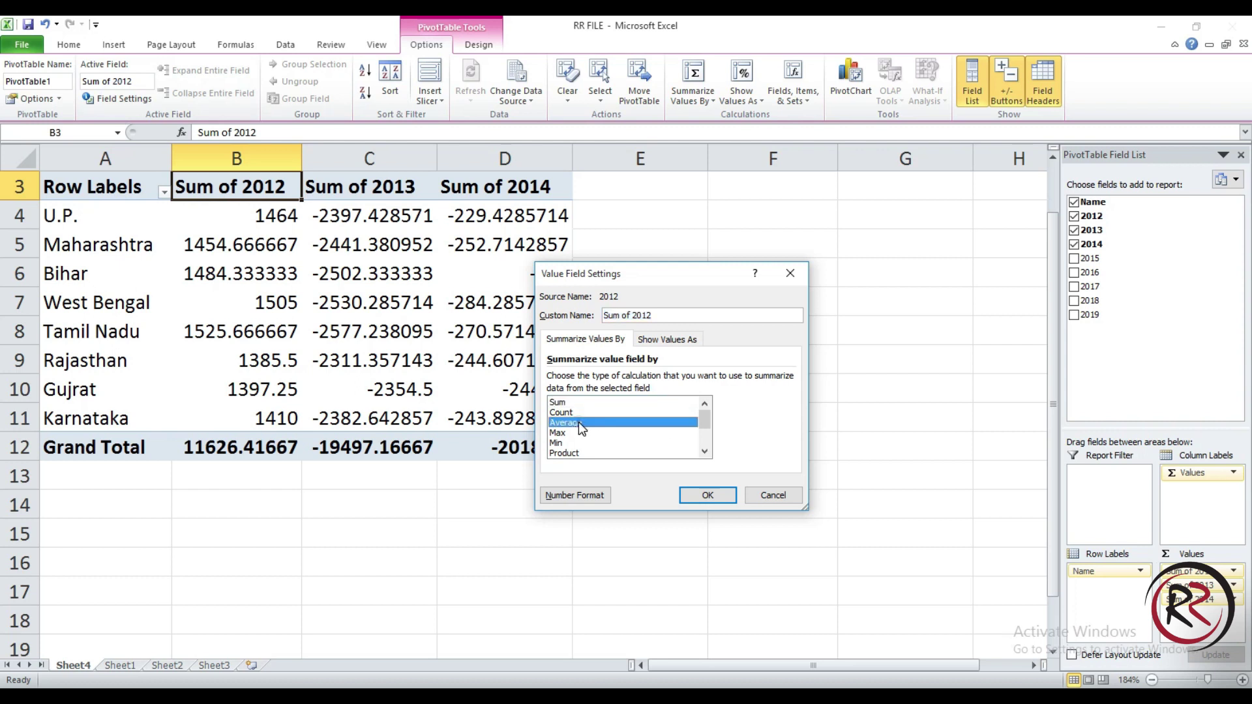
pyautogui.click(708, 496)
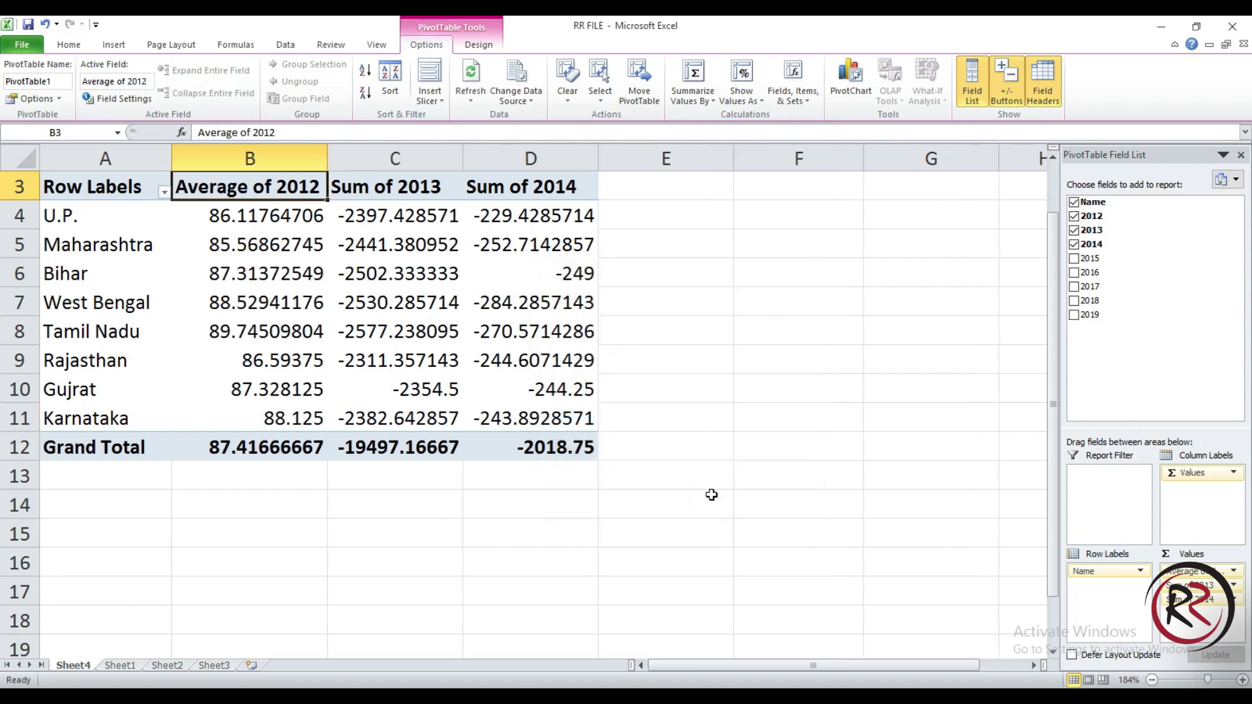
pyautogui.click(245, 218)
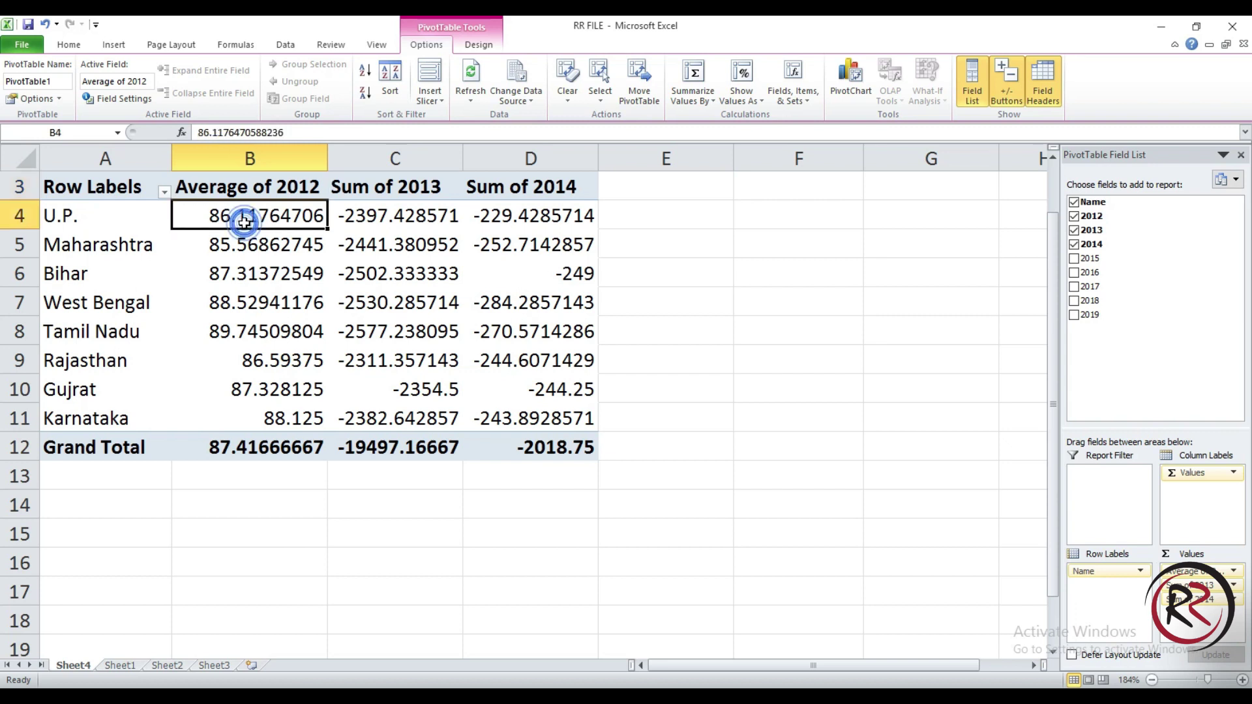
# Change the 2012 field's summary to Count
pyautogui.click(118, 99)
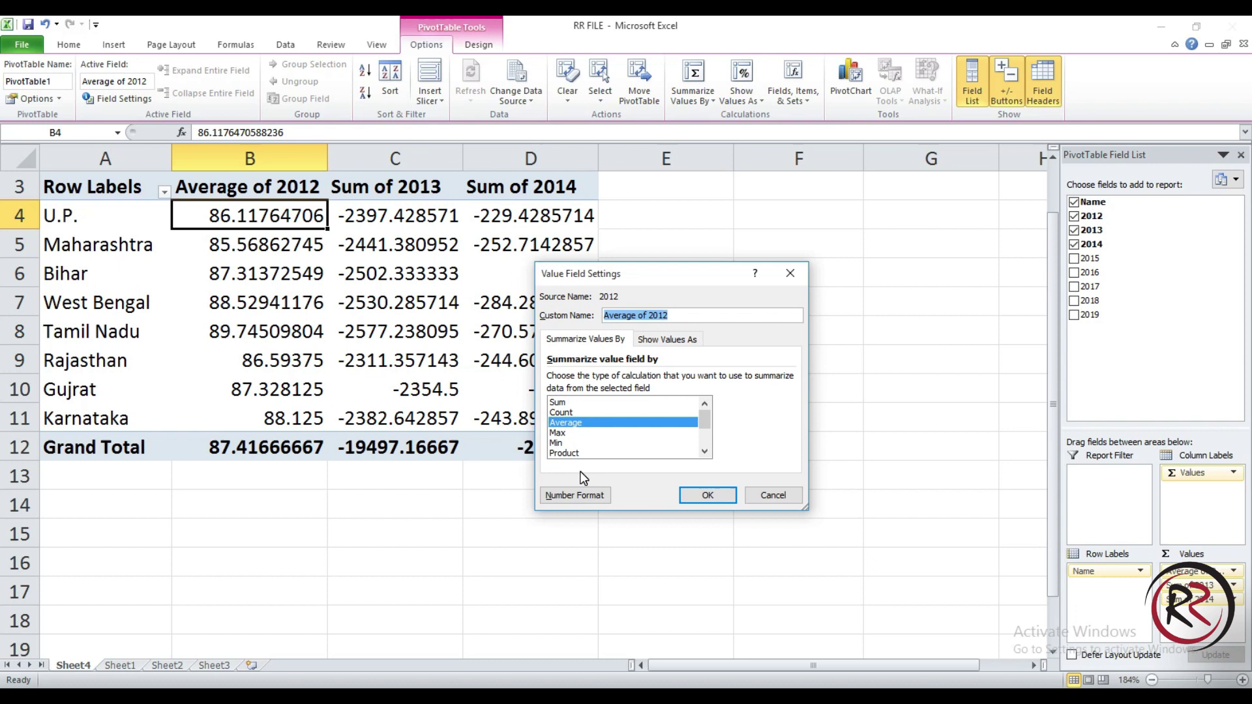
pyautogui.click(564, 413)
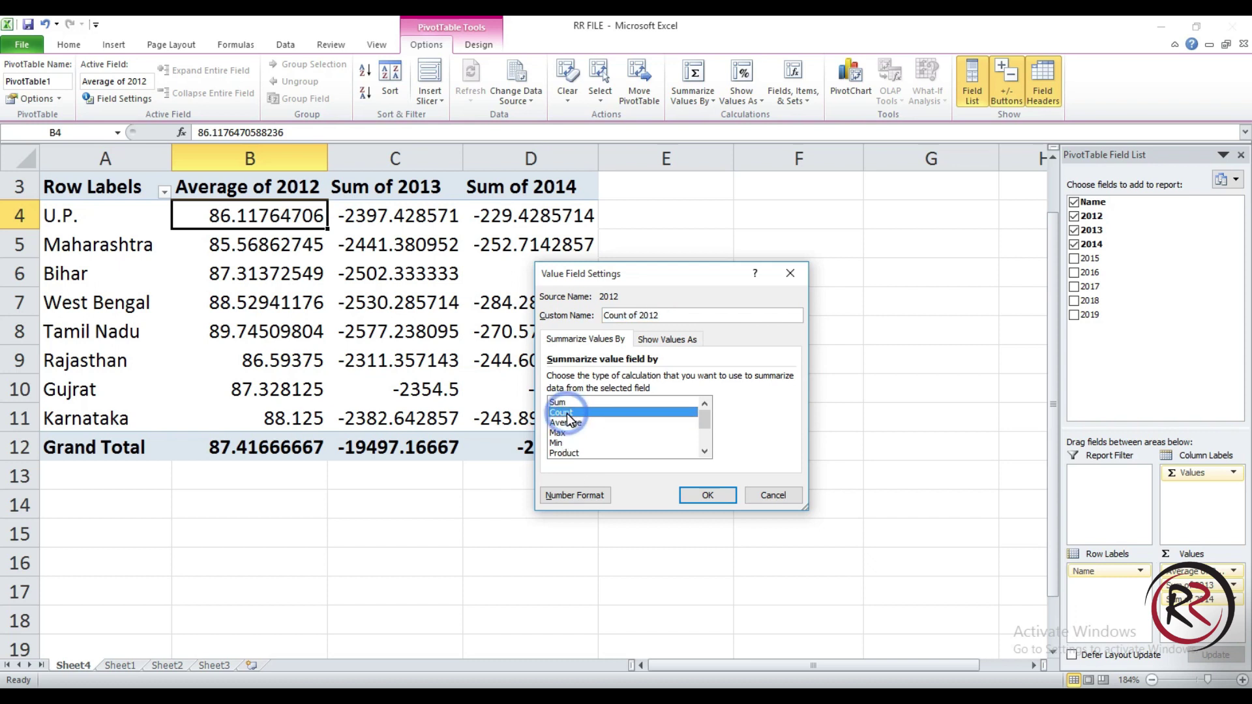
pyautogui.click(558, 443)
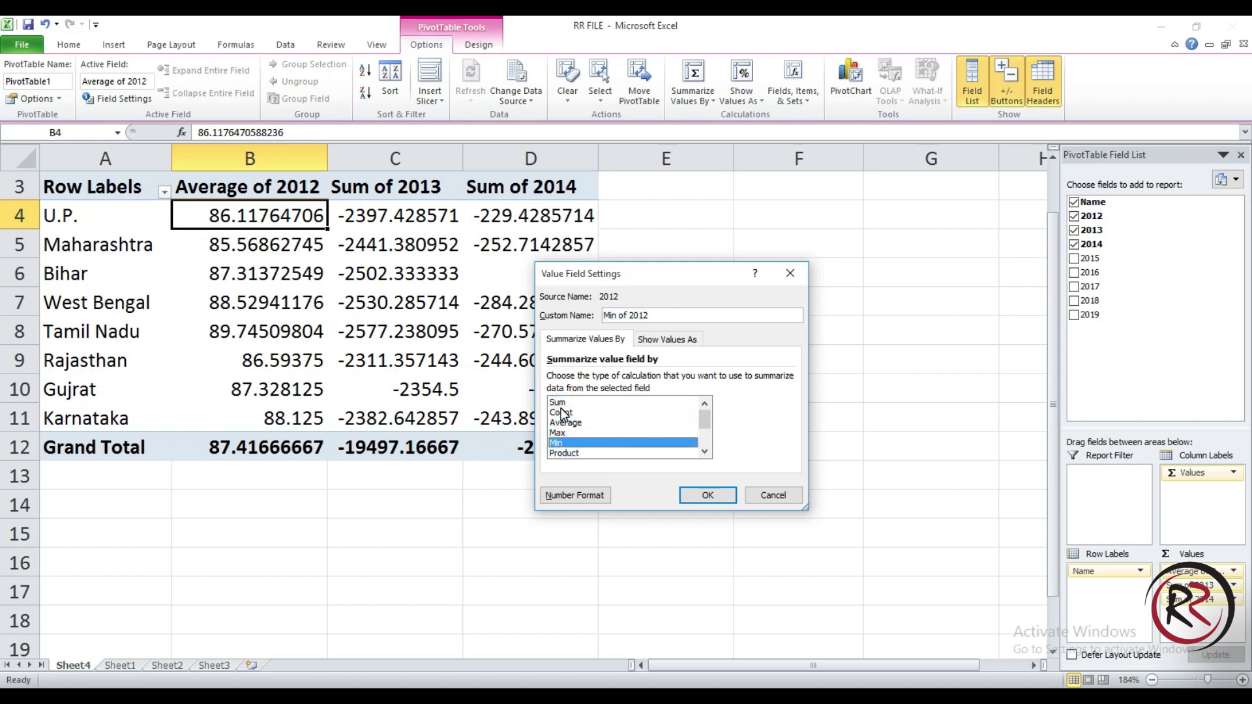
pyautogui.click(561, 412)
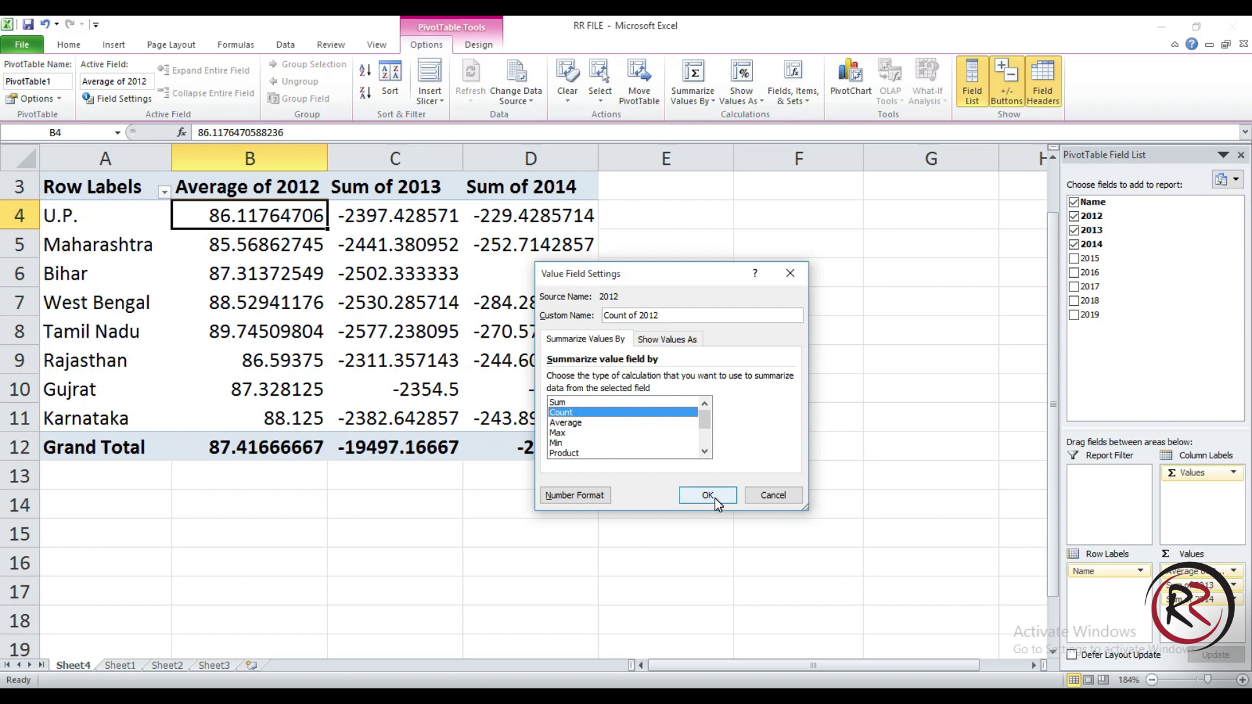
pyautogui.click(709, 496)
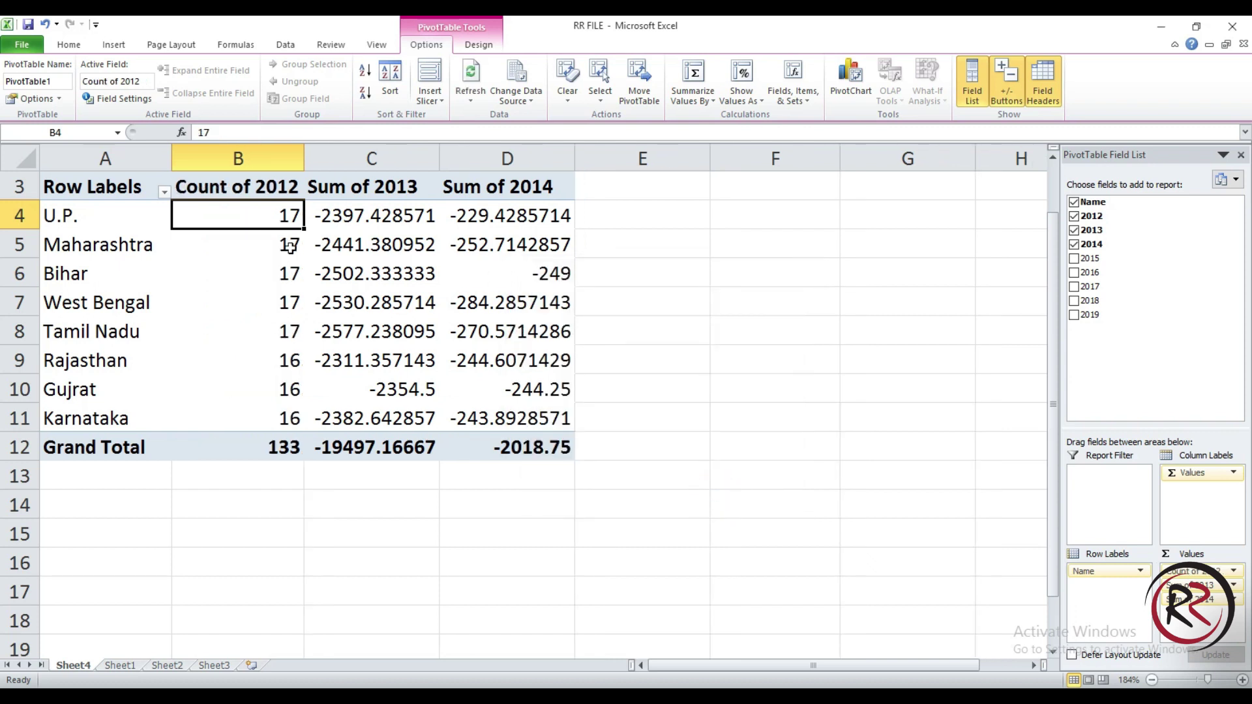
# Summarize 2012 by Max, then switch it back to Sum
pyautogui.click(115, 104)
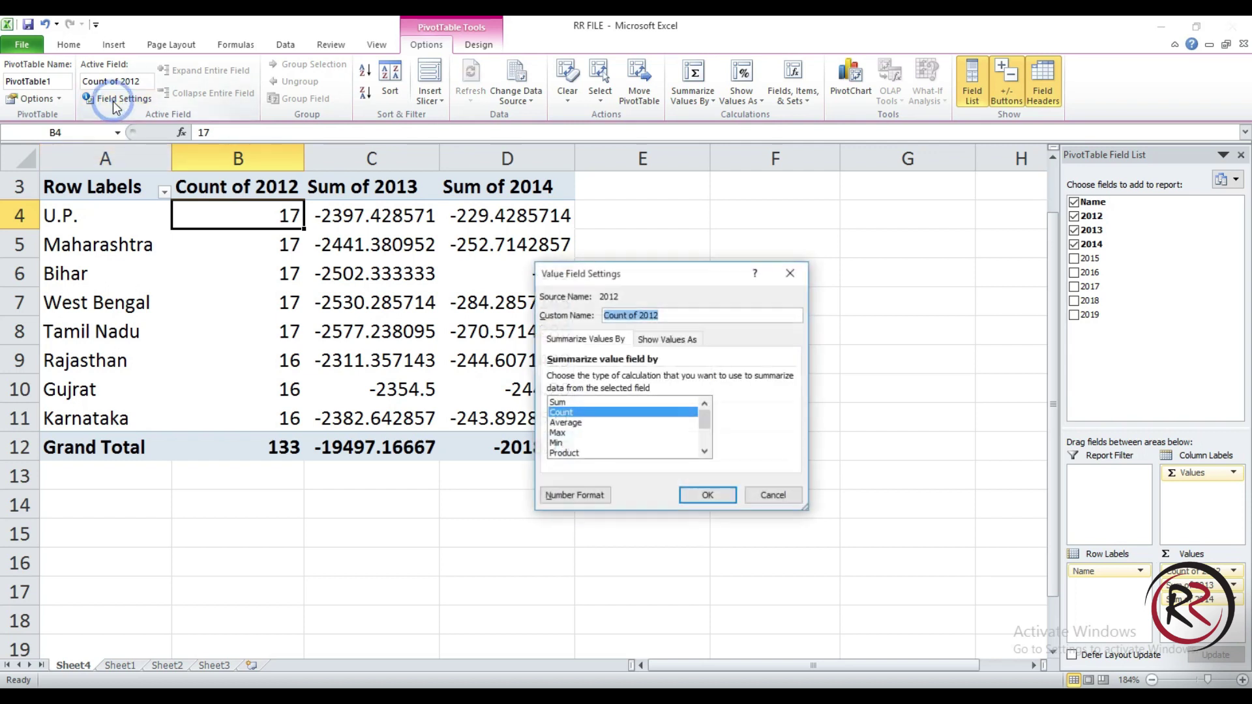
pyautogui.click(575, 432)
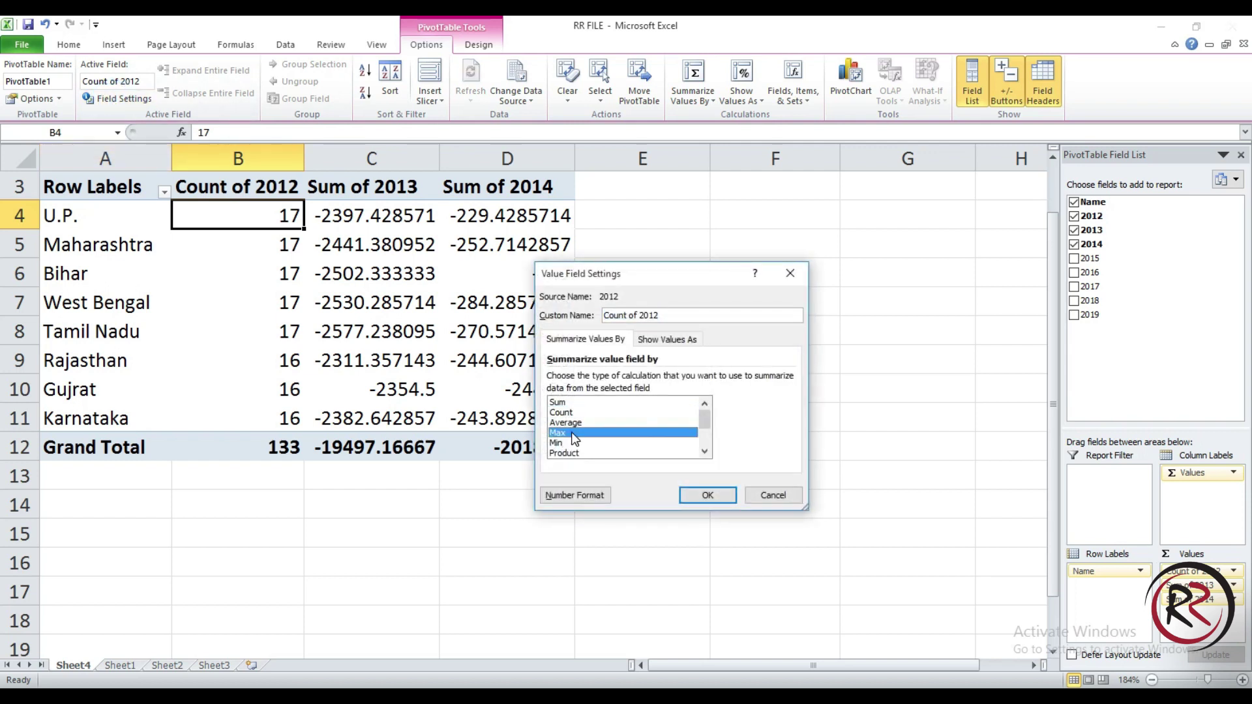
pyautogui.click(716, 495)
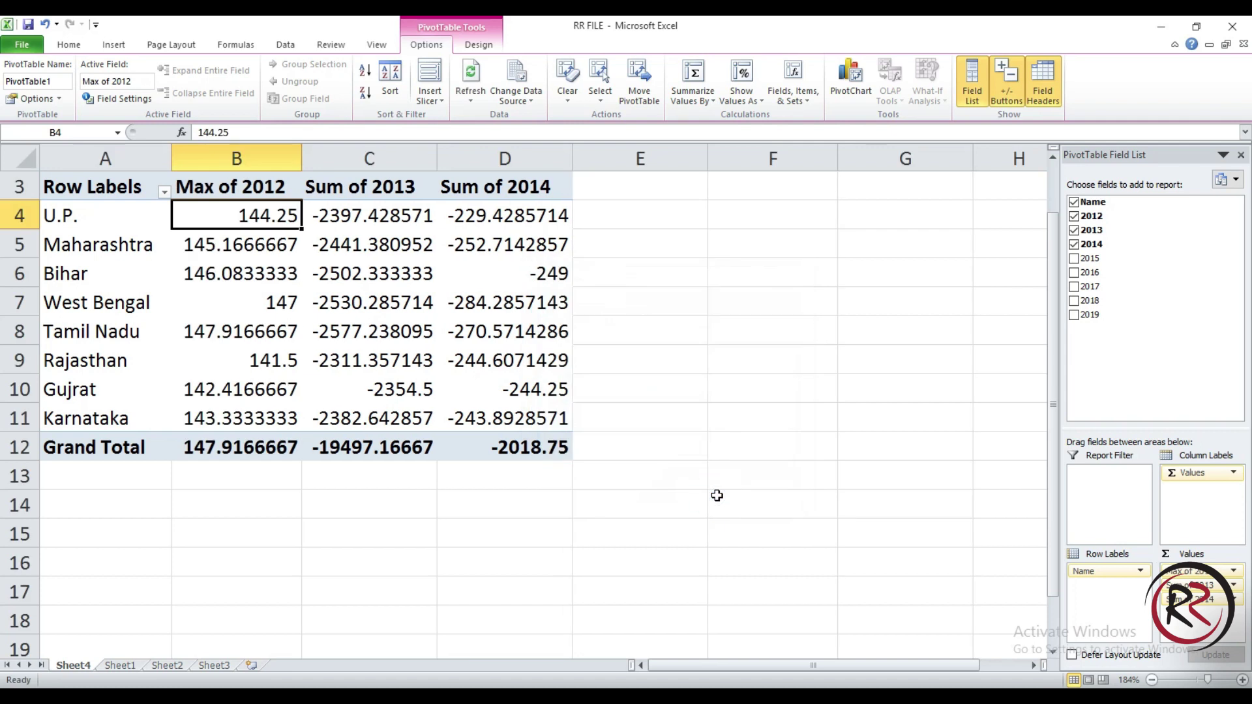
pyautogui.click(133, 104)
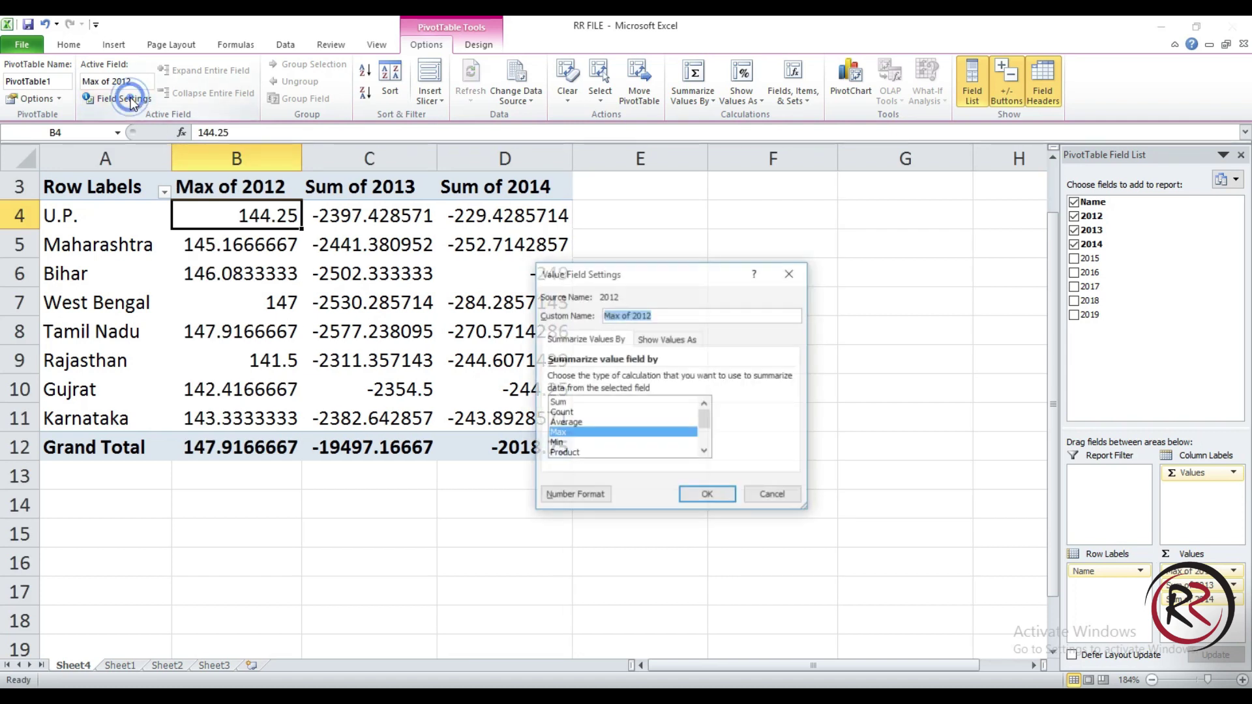
pyautogui.click(577, 402)
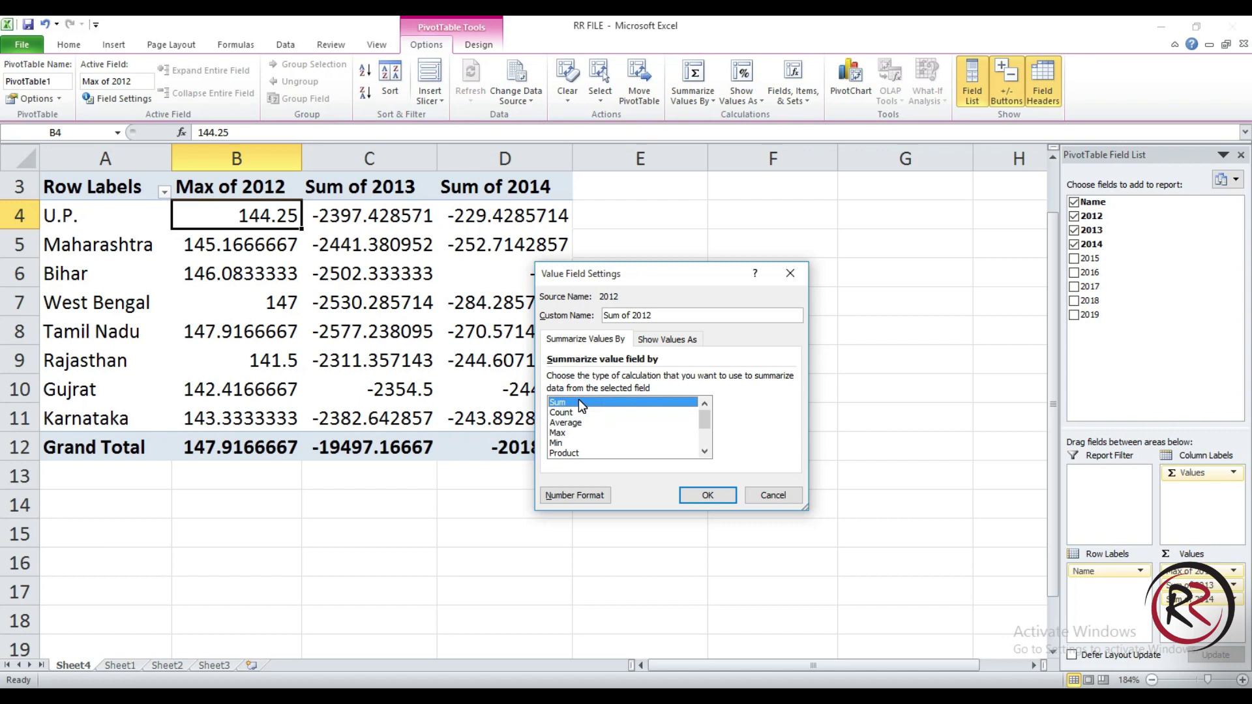
pyautogui.moveTo(685, 274); pyautogui.dragTo(803, 278)
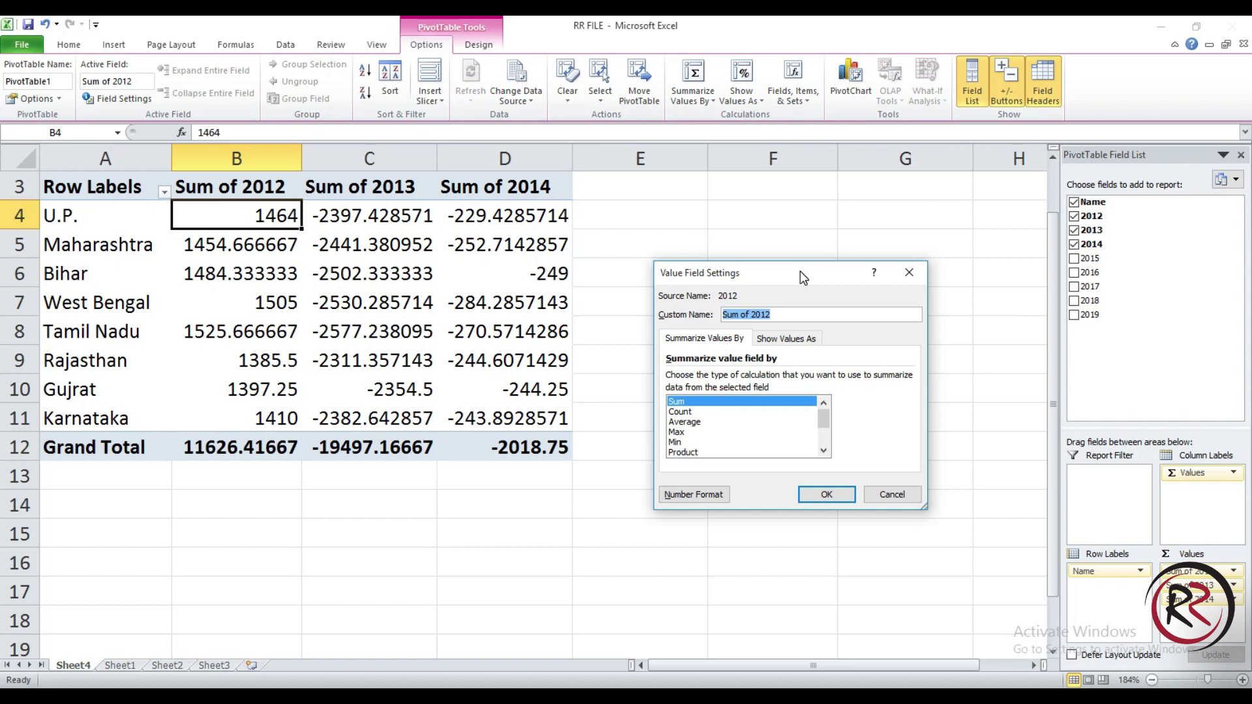
# Show the Sum of 2012 values as % of Grand Total
pyautogui.click(794, 339)
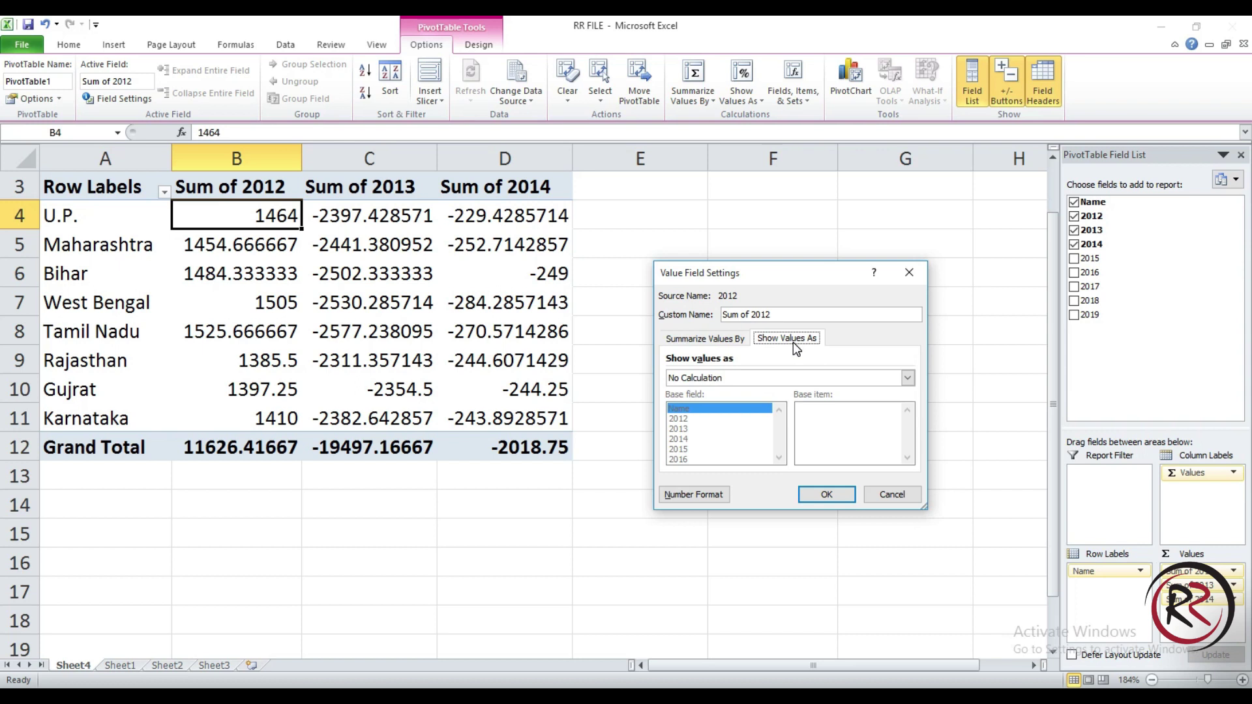
pyautogui.click(908, 379)
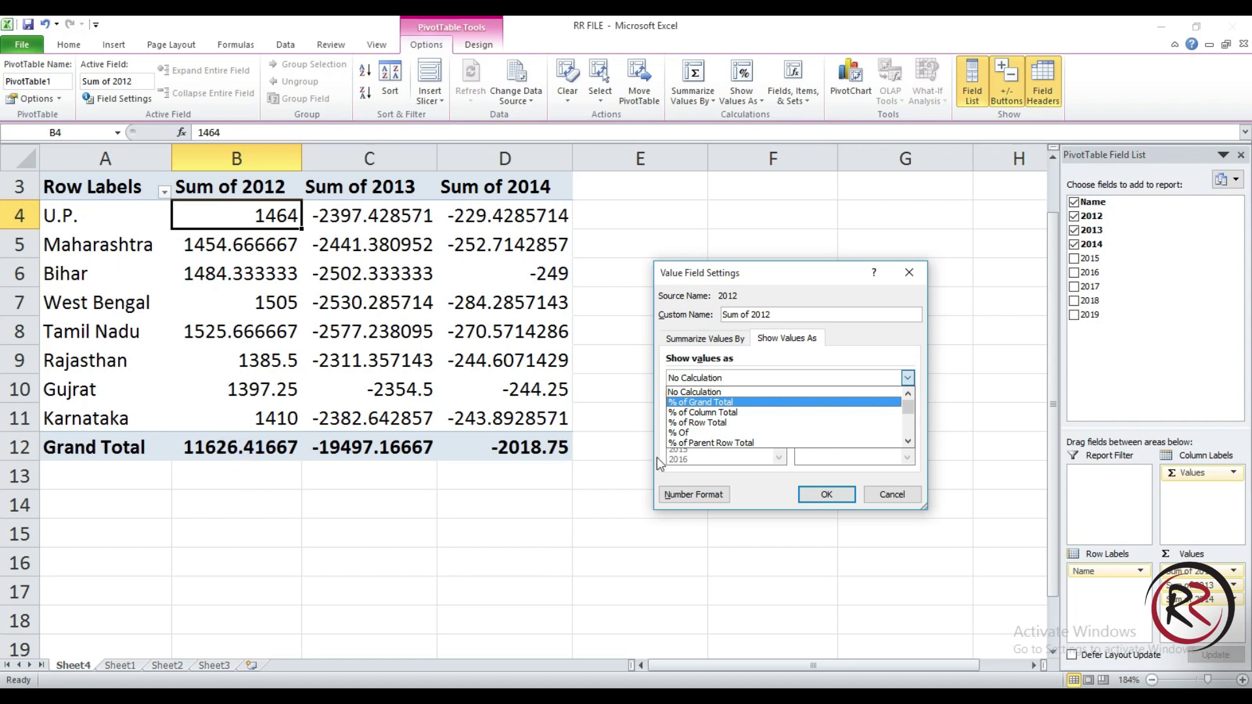
pyautogui.click(709, 413)
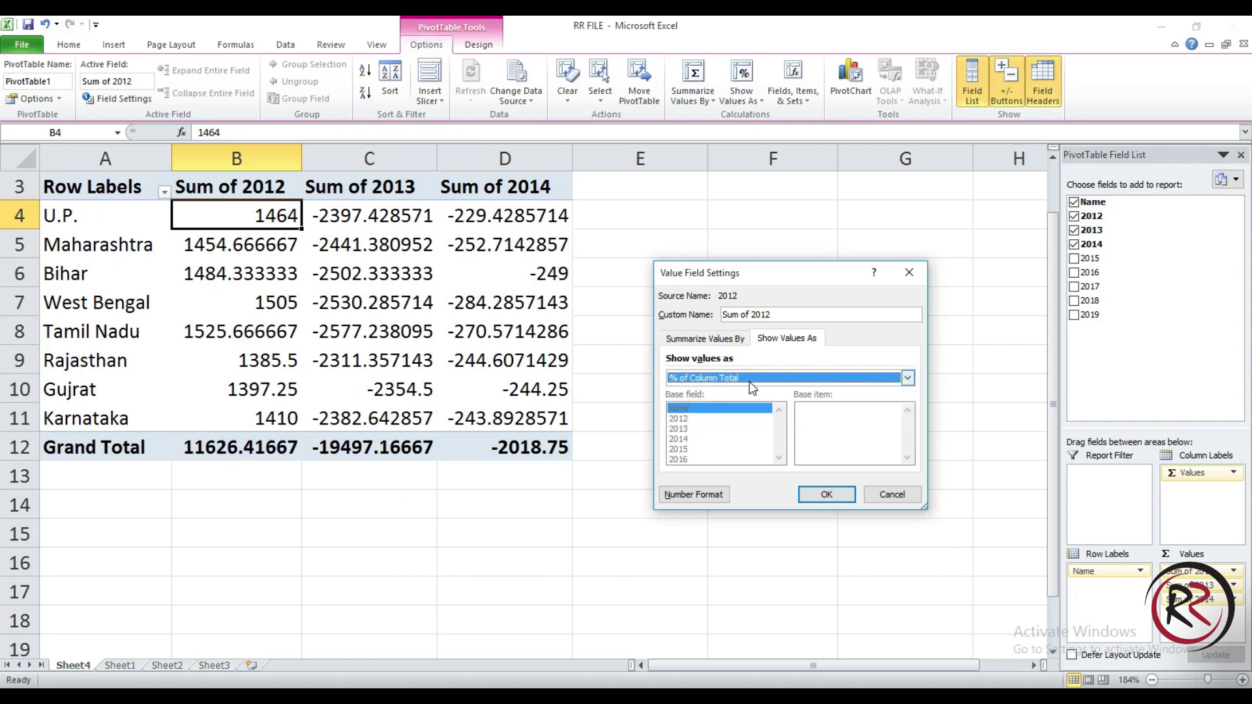
pyautogui.click(750, 380)
pyautogui.click(721, 403)
pyautogui.click(820, 497)
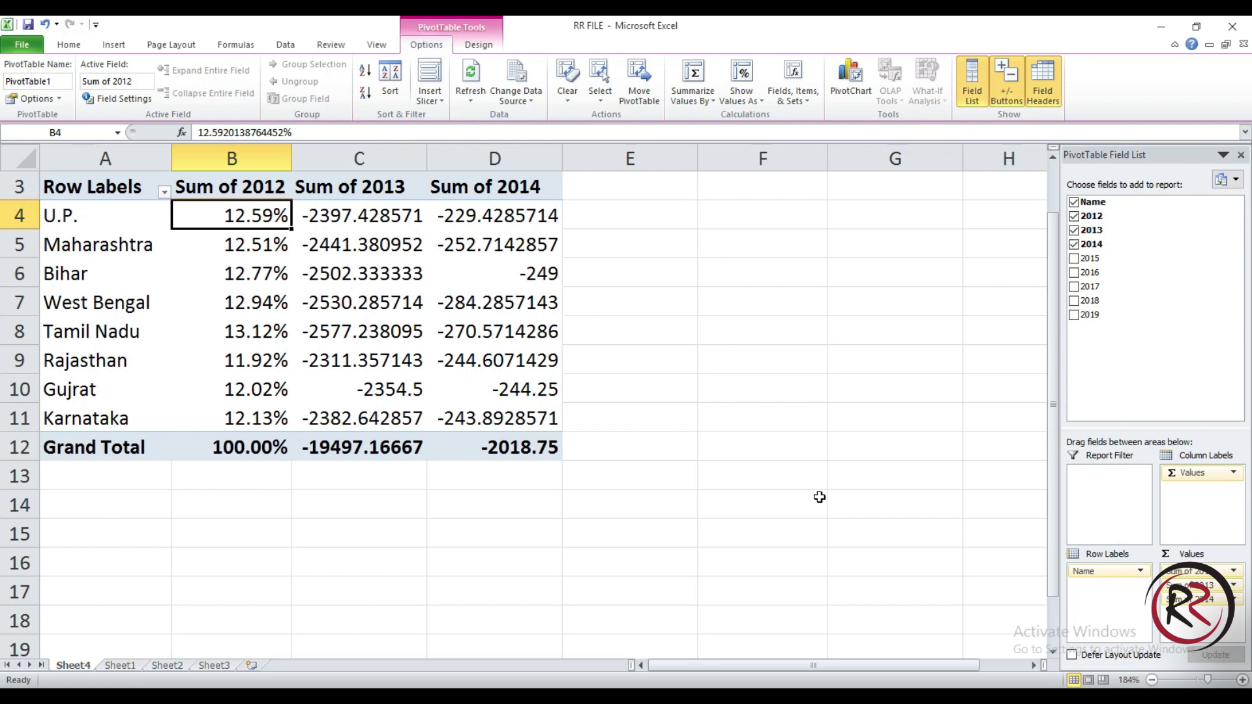
# Inspect the Grand Total, U.P., Maharashtra, Bihar, Rajasthan and Gujrat 2012 percentages
pyautogui.click(251, 450)
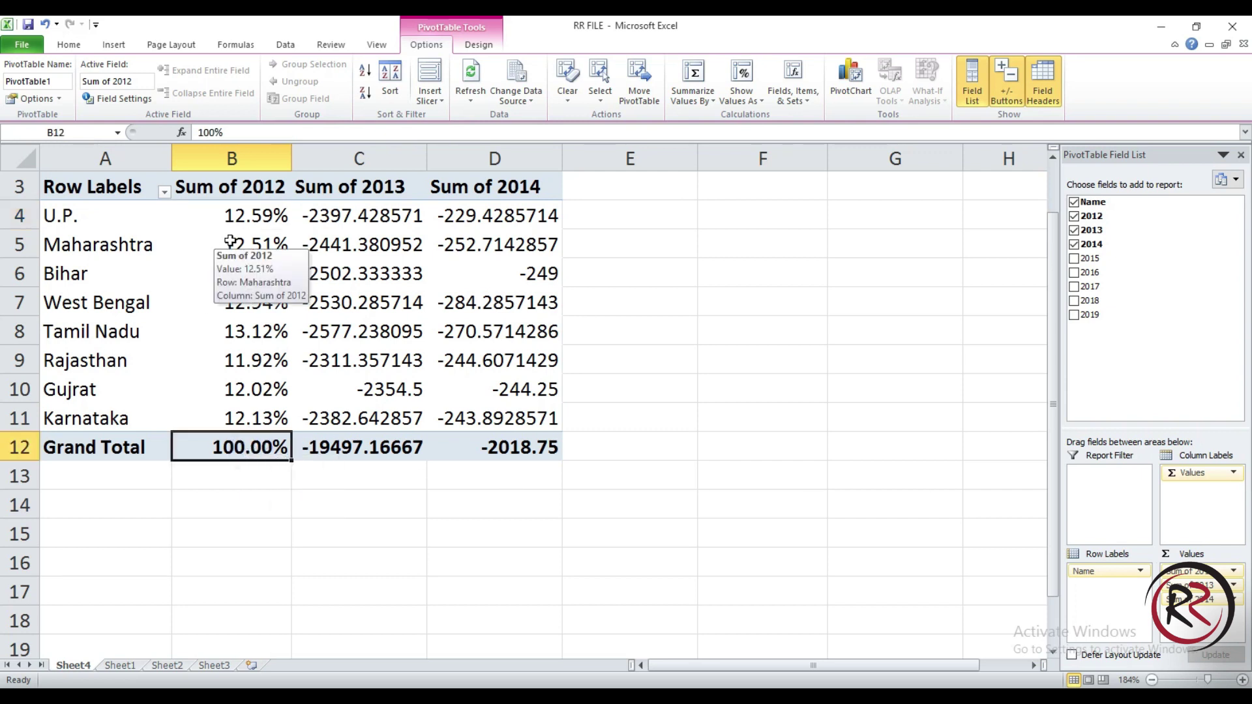
pyautogui.click(245, 229)
pyautogui.click(248, 246)
pyautogui.click(243, 271)
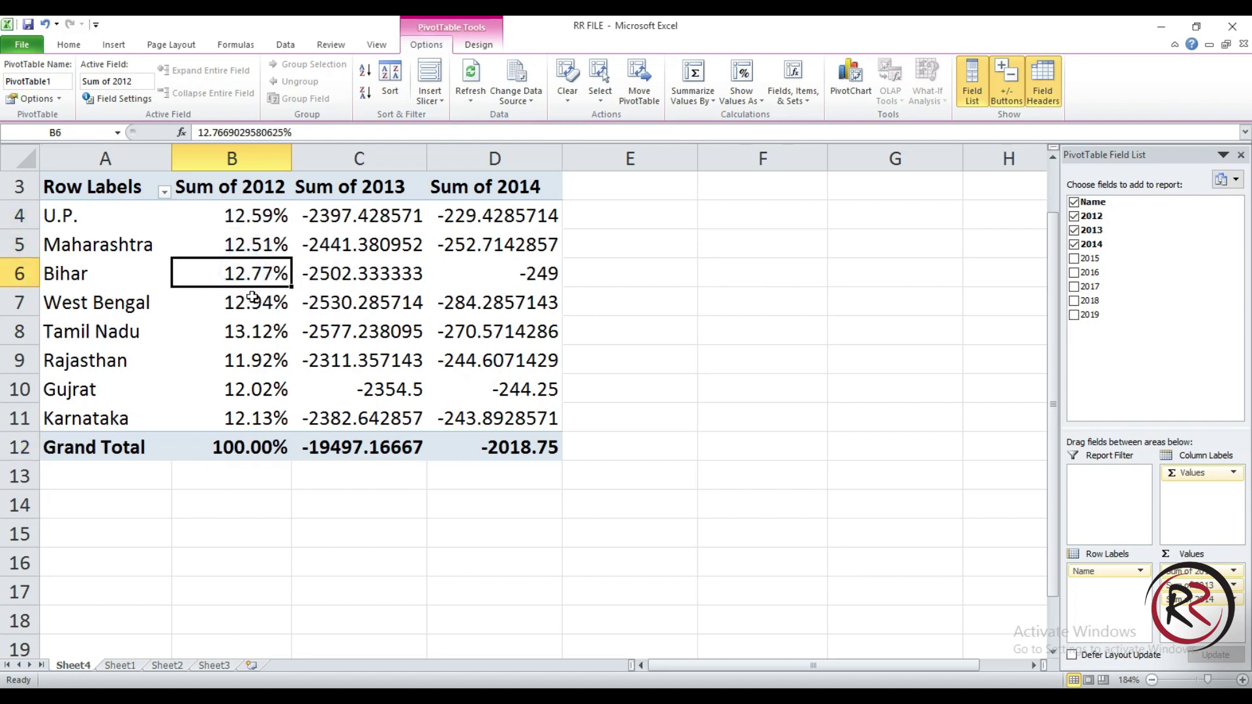
pyautogui.click(248, 363)
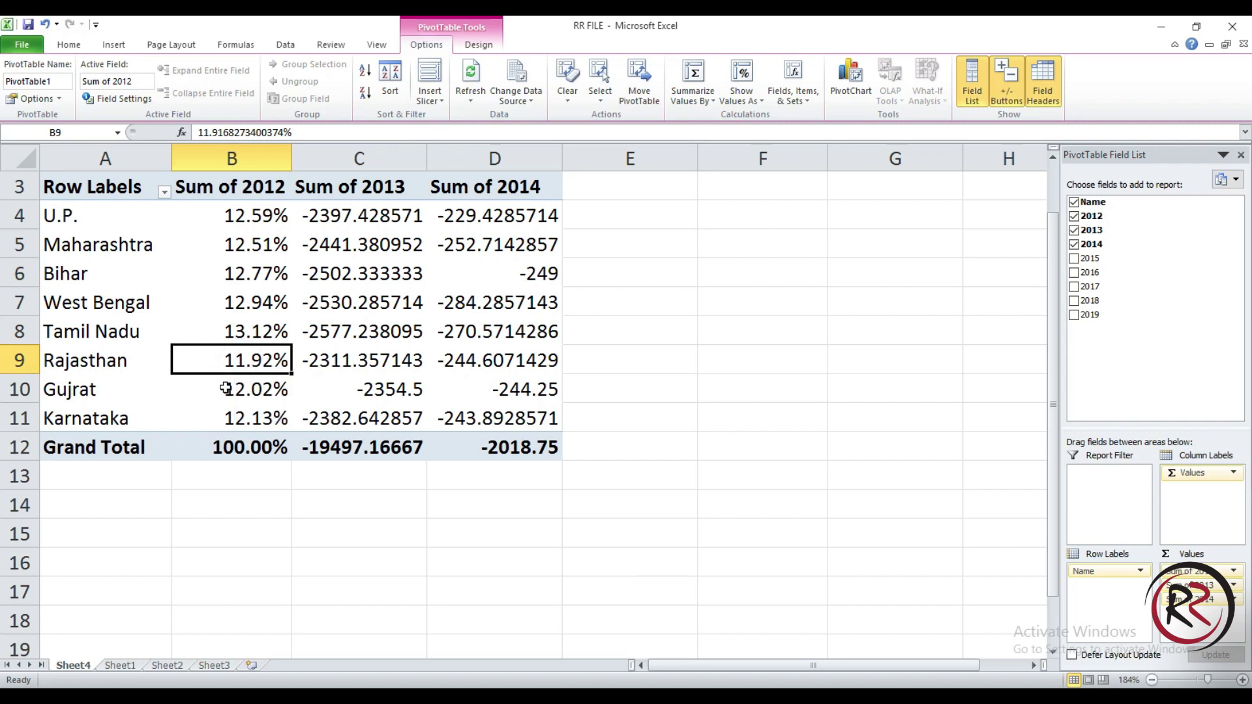
pyautogui.click(224, 388)
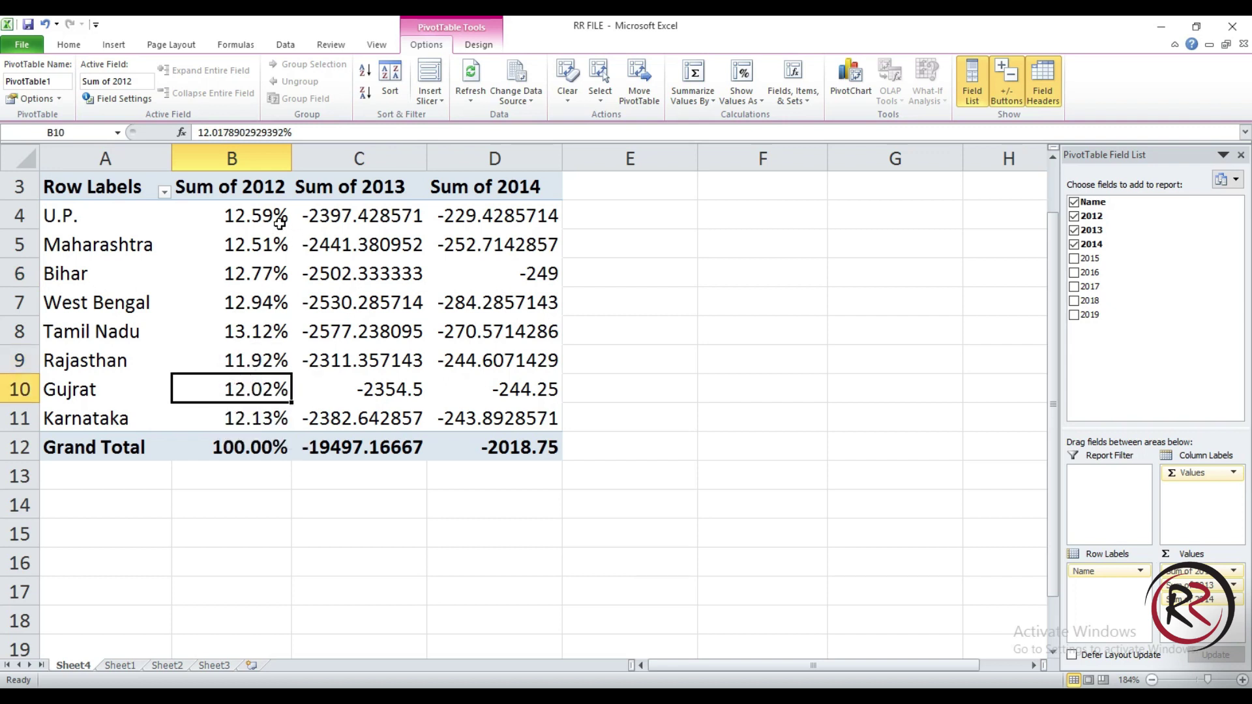
pyautogui.click(248, 219)
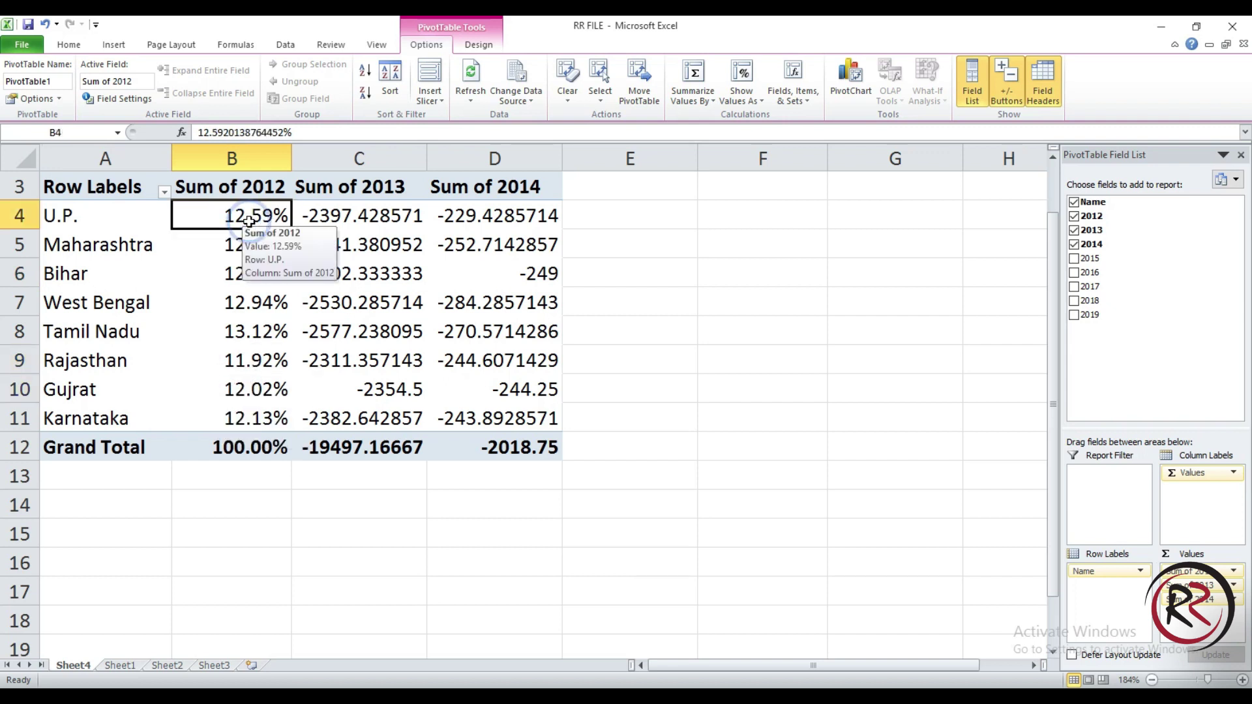
# Show Sum of 2012 as % Of with Maharashtra as the base item
pyautogui.click(129, 99)
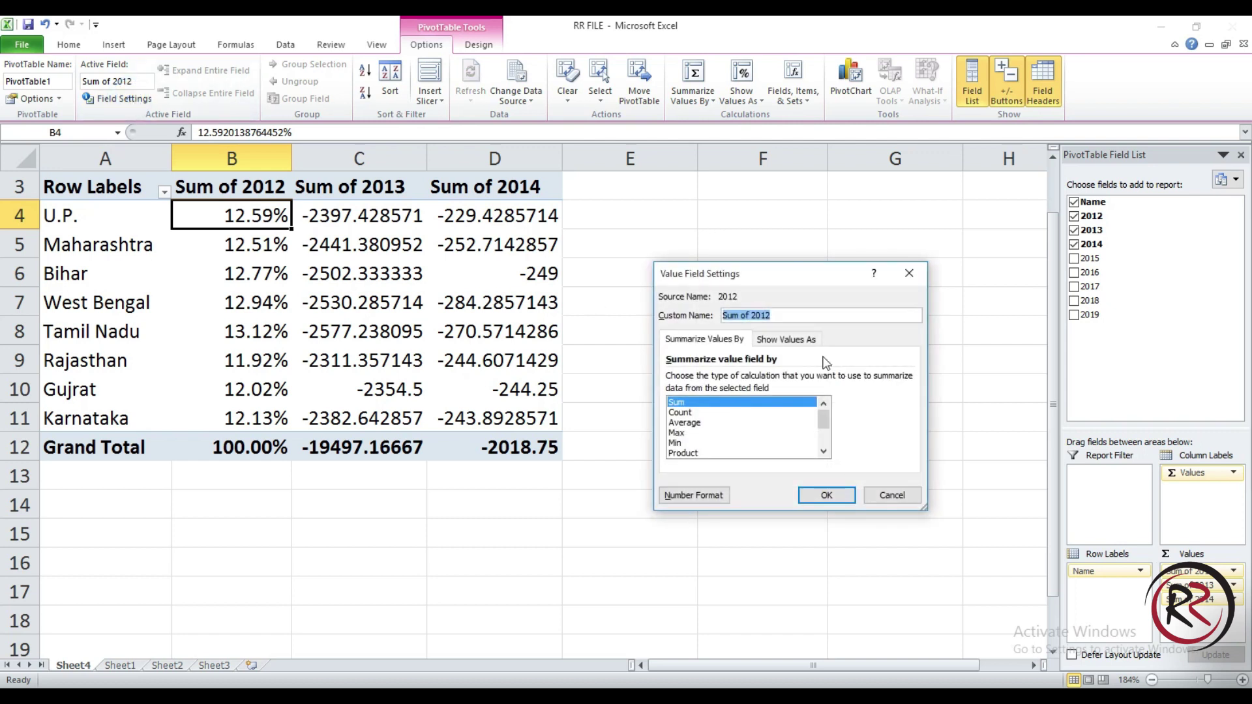
pyautogui.click(802, 349)
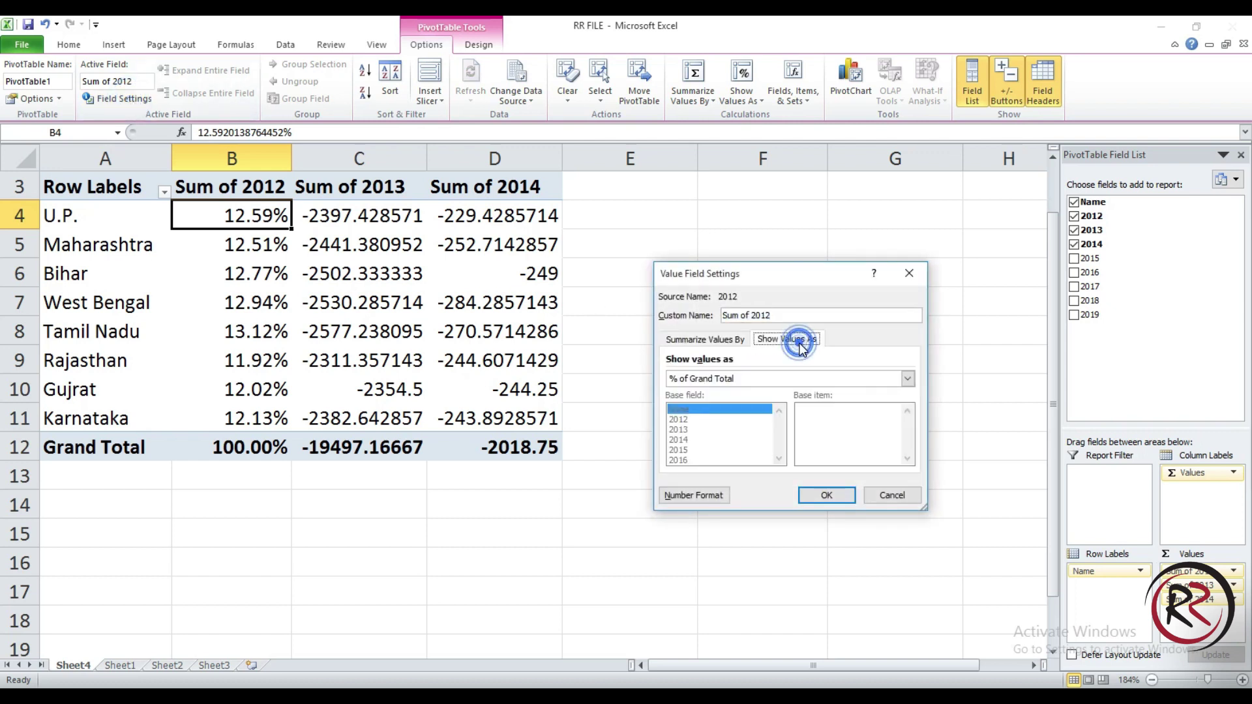
pyautogui.click(905, 379)
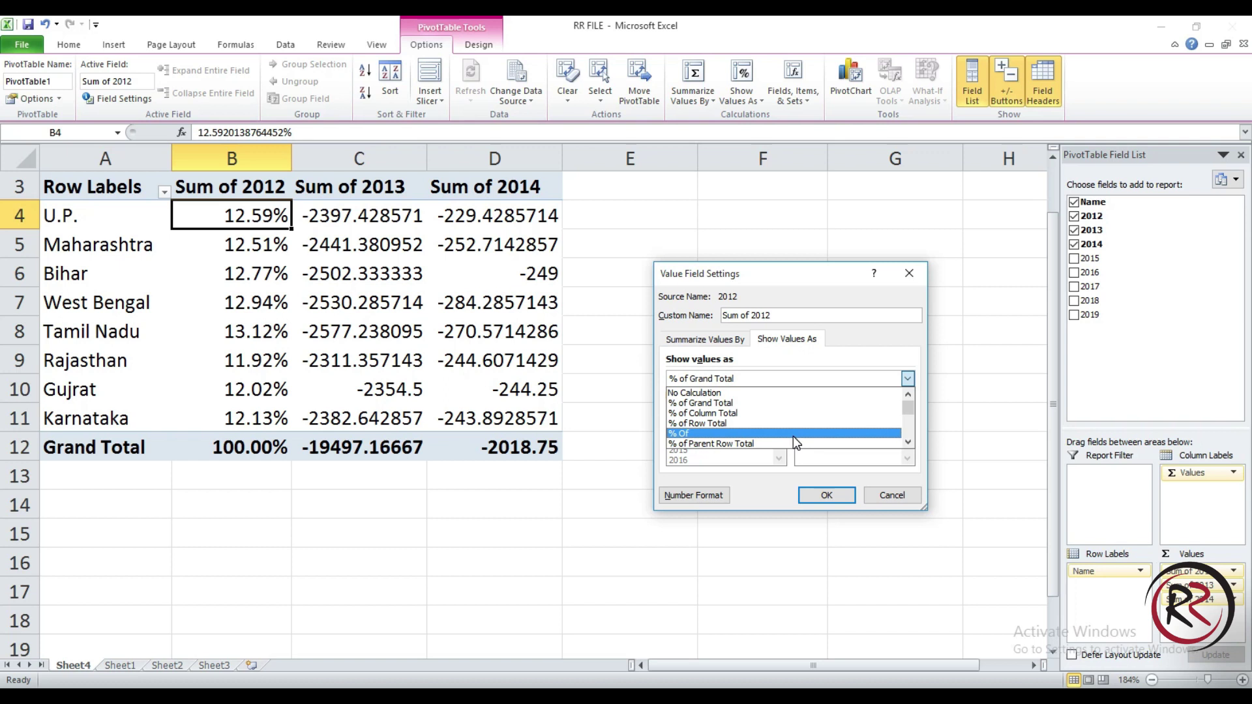
pyautogui.click(794, 434)
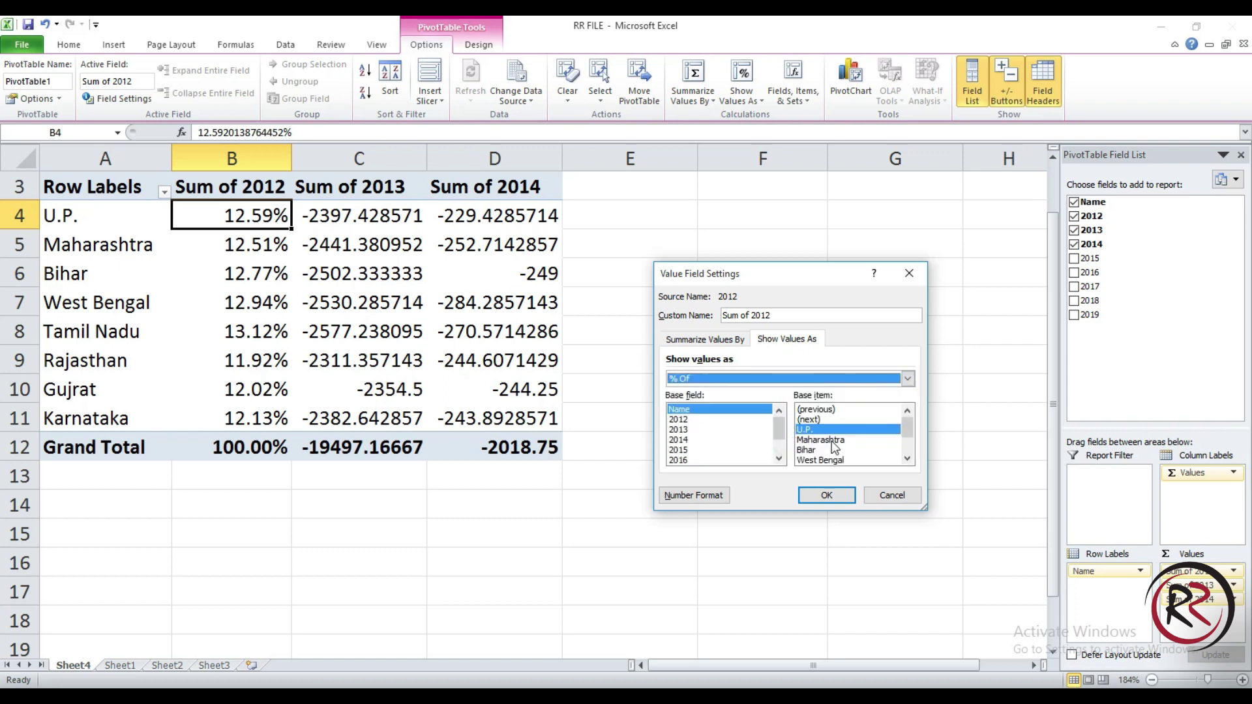
pyautogui.click(822, 441)
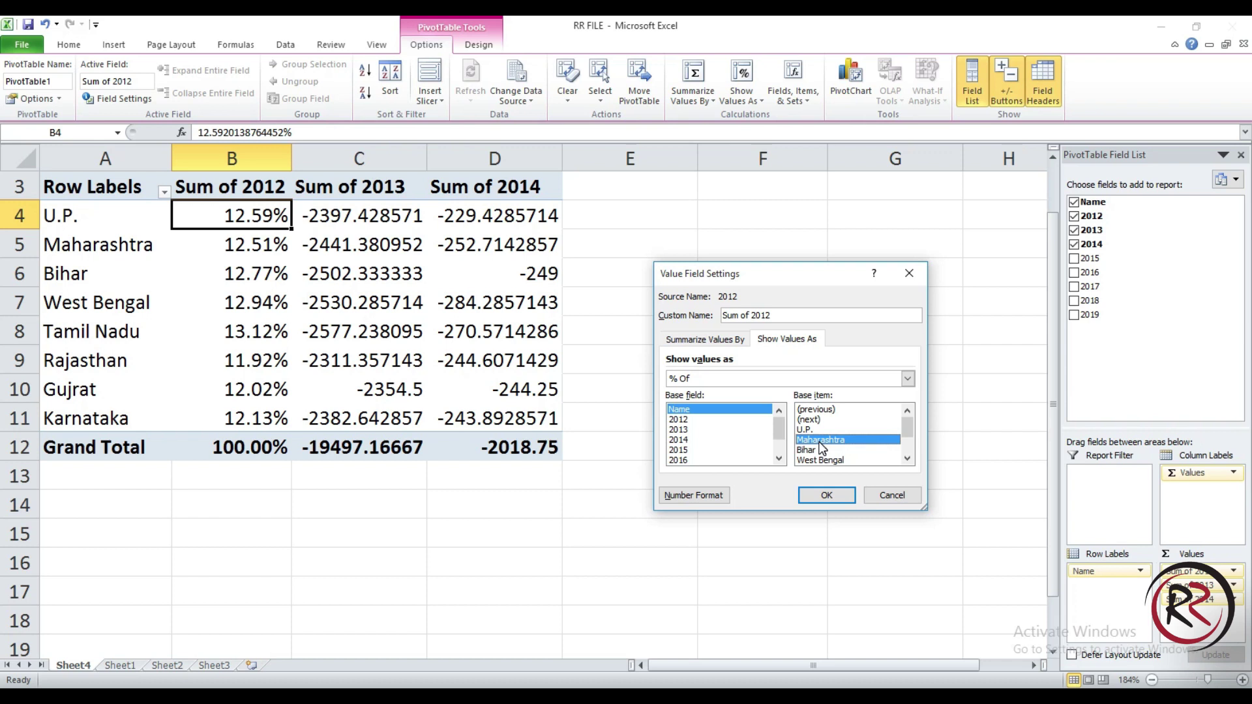
pyautogui.click(826, 497)
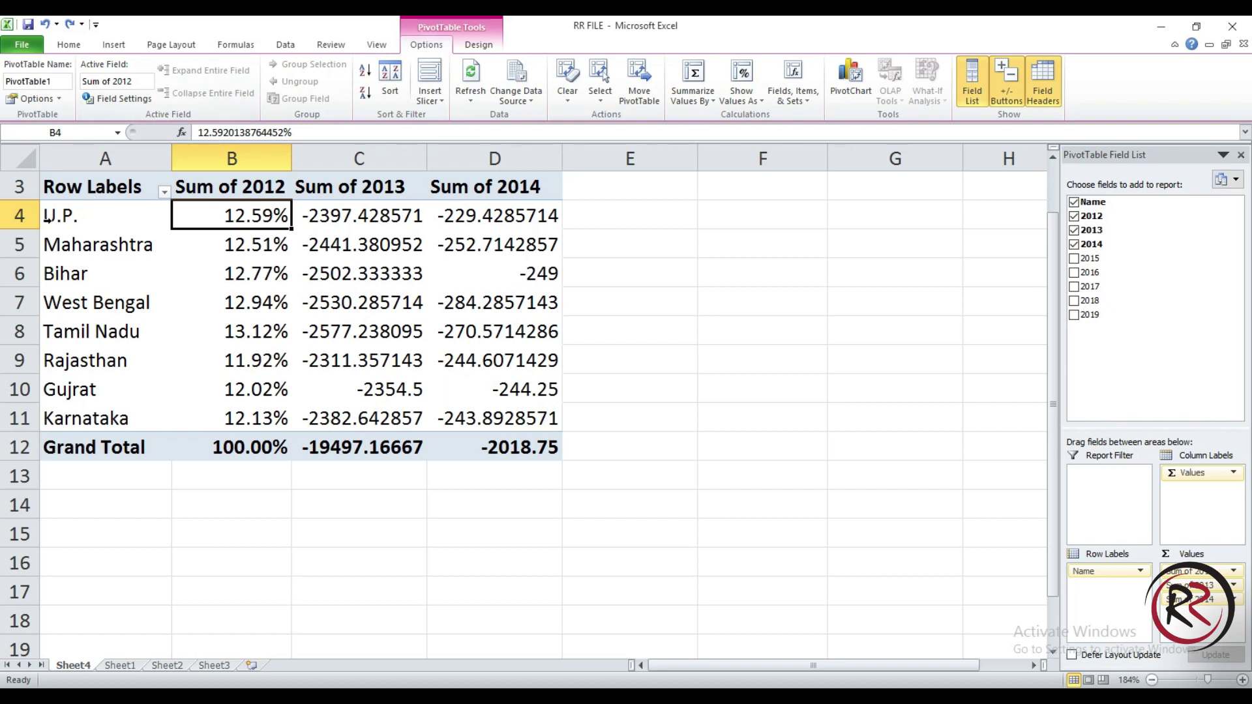
pyautogui.click(93, 214)
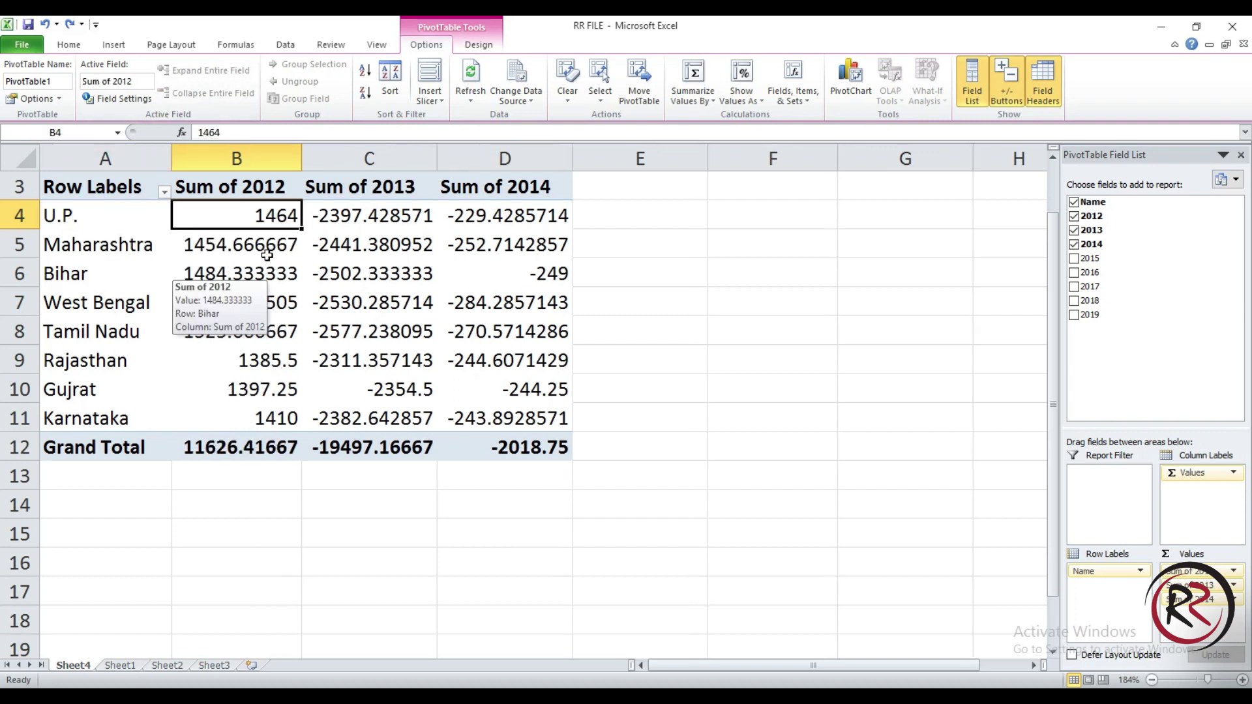
# Select U.P.'s 2012 sum in B4, then settle on the U.P. row label alone
pyautogui.click(224, 219)
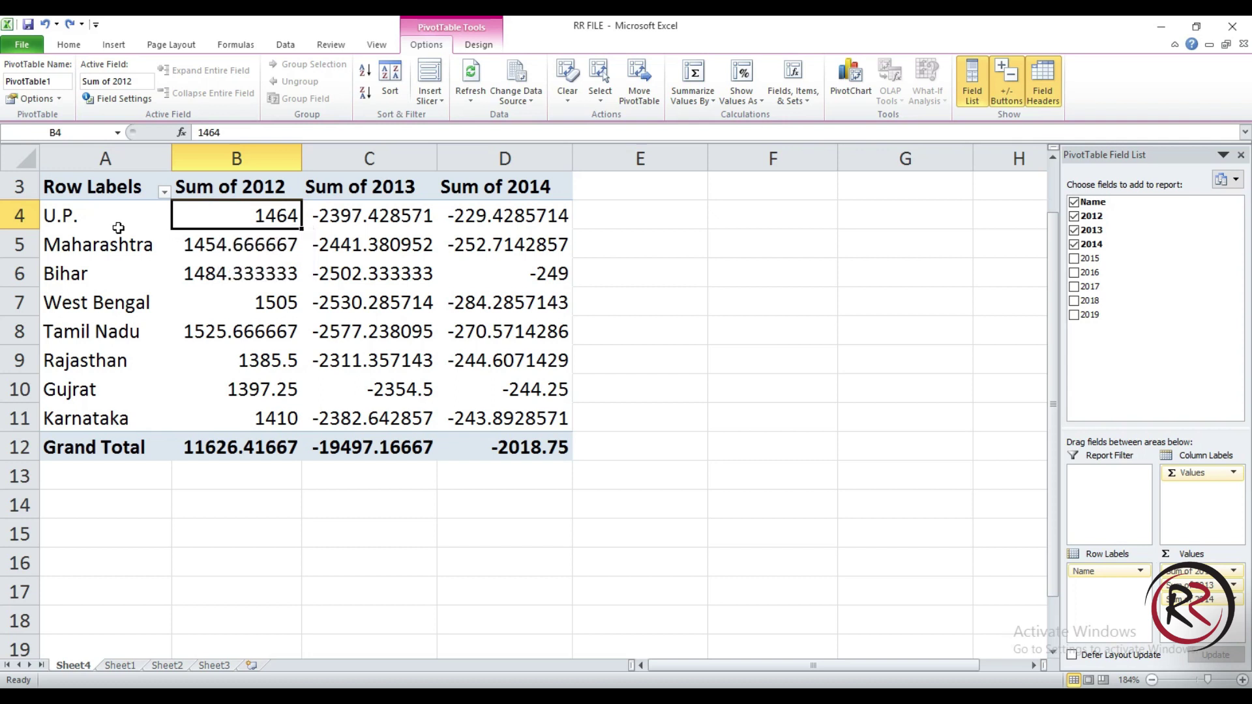
pyautogui.click(96, 220)
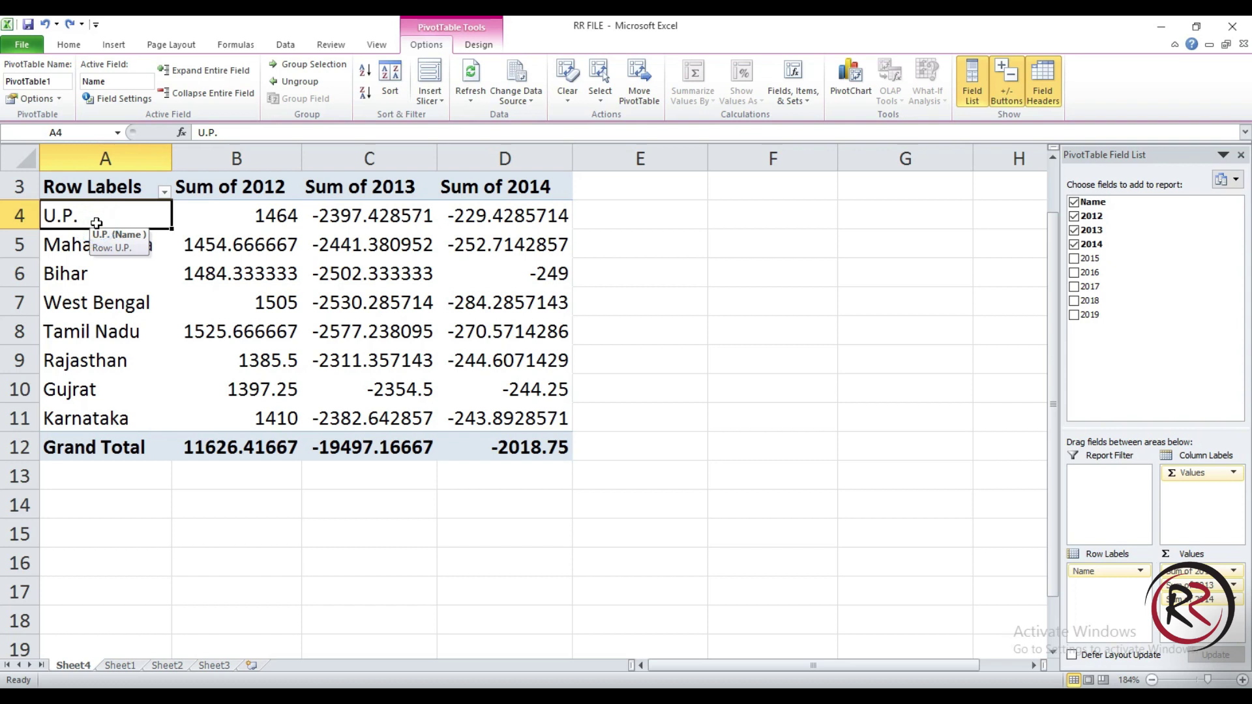
pyautogui.click(103, 204)
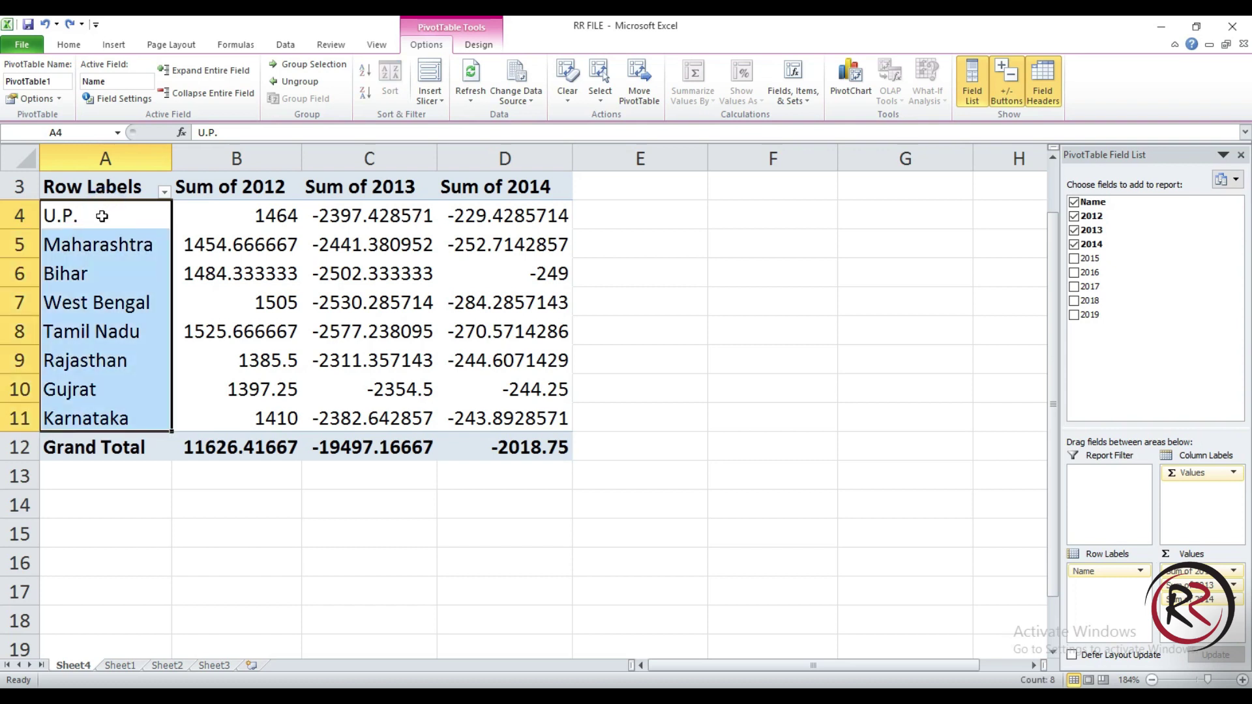
pyautogui.click(102, 216)
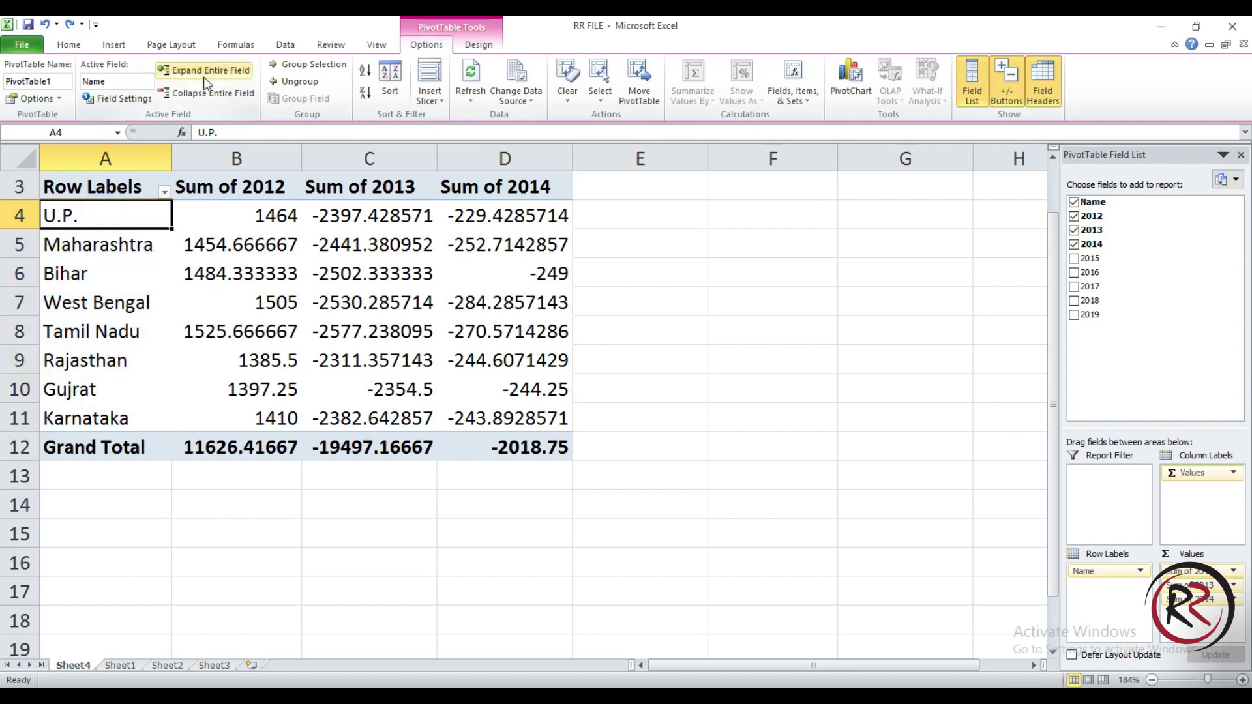
pyautogui.click(231, 225)
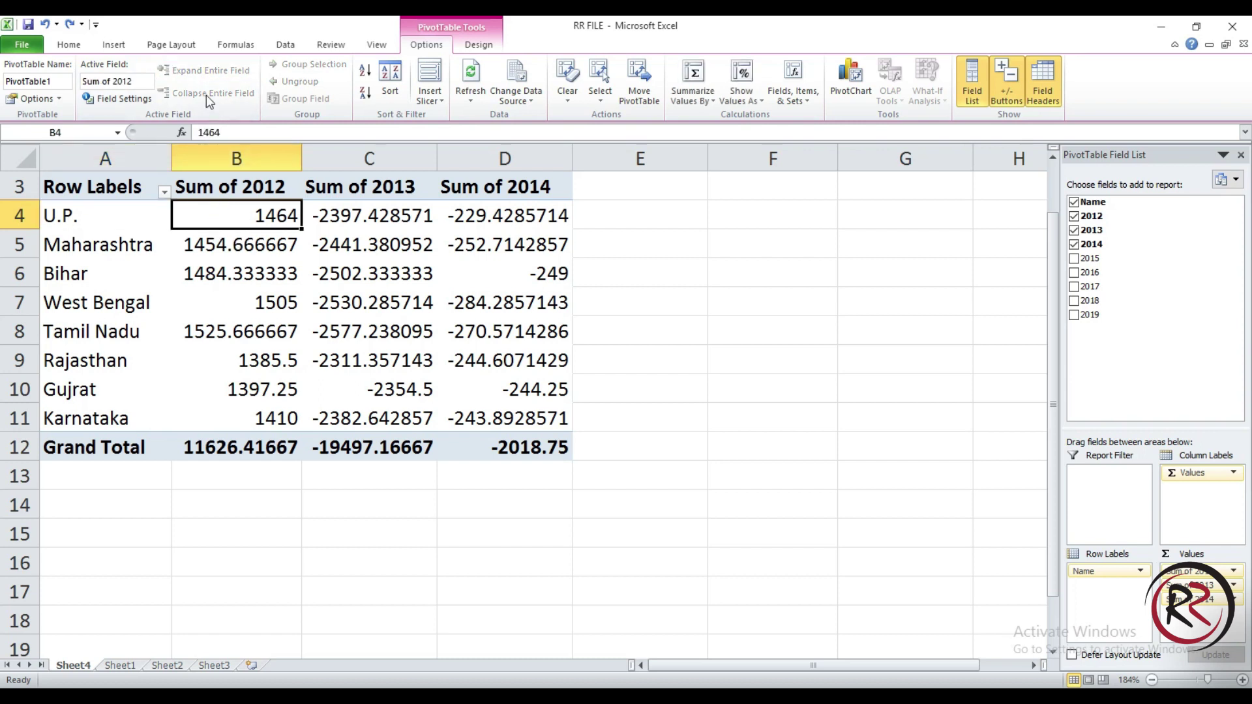
pyautogui.click(74, 219)
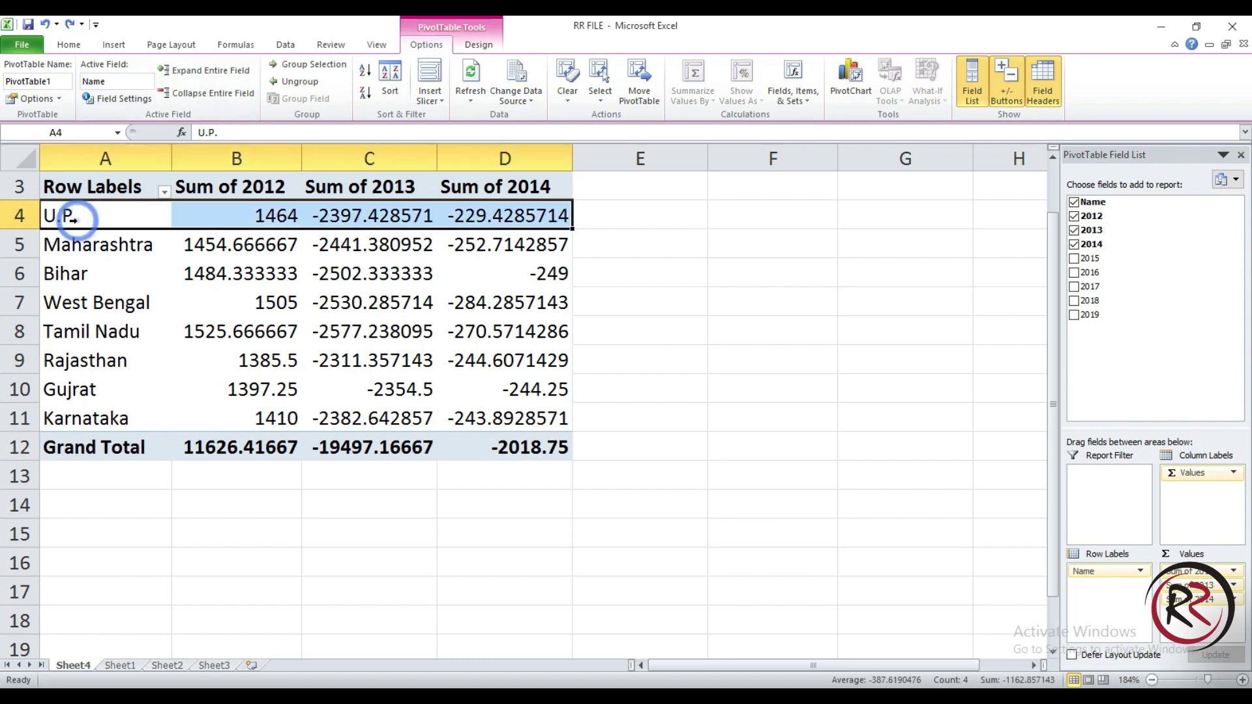
pyautogui.click(91, 216)
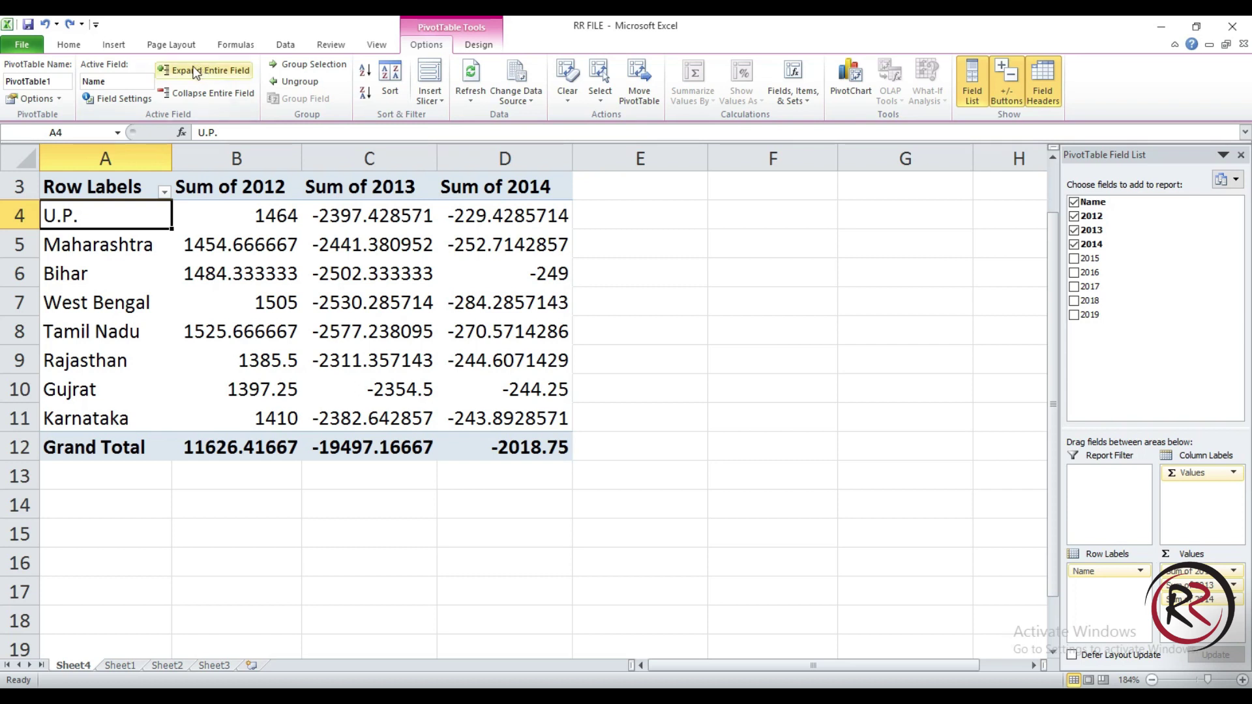
# Expand the state rows to show 2012 detail under each state
pyautogui.click(163, 69)
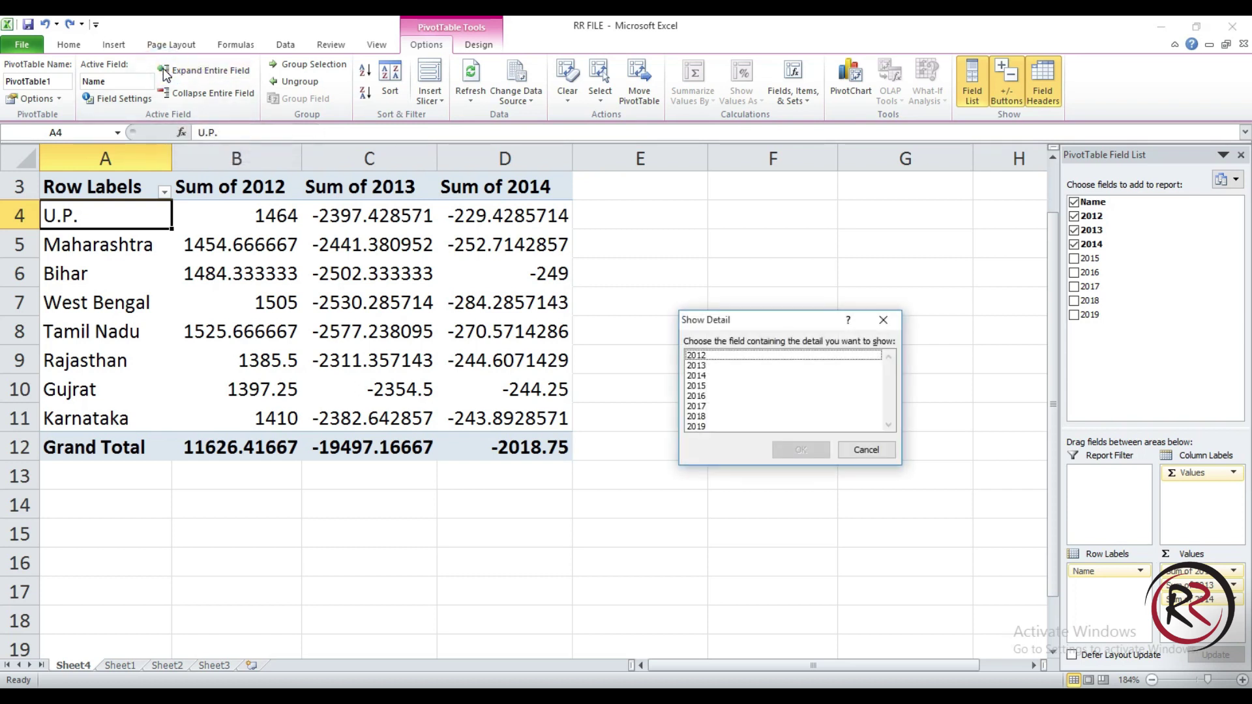
pyautogui.click(706, 357)
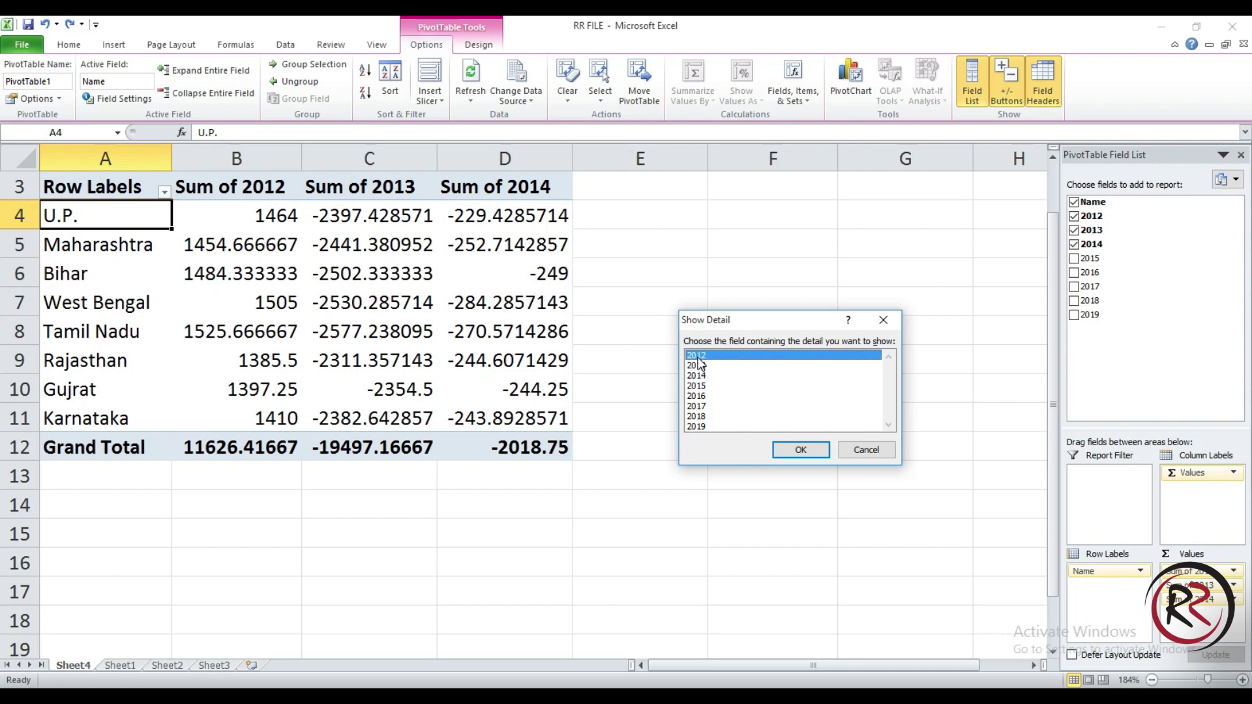
pyautogui.click(700, 366)
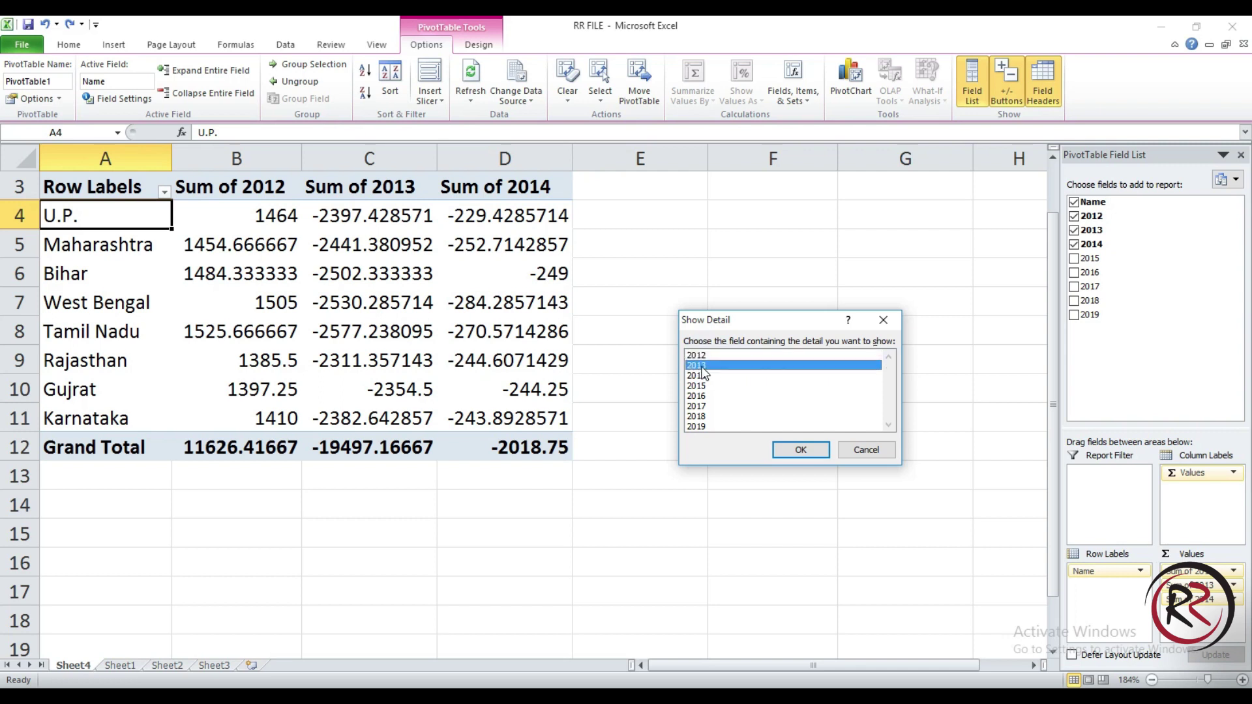
pyautogui.click(703, 375)
pyautogui.click(696, 355)
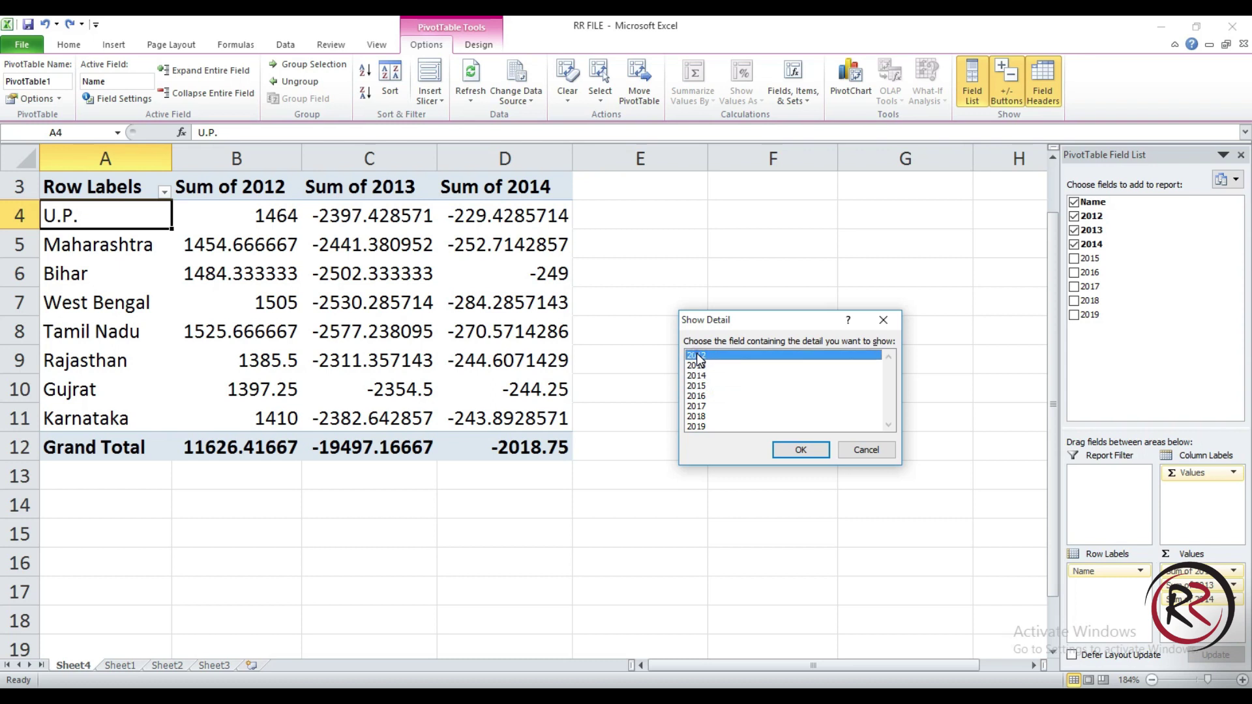
pyautogui.click(801, 450)
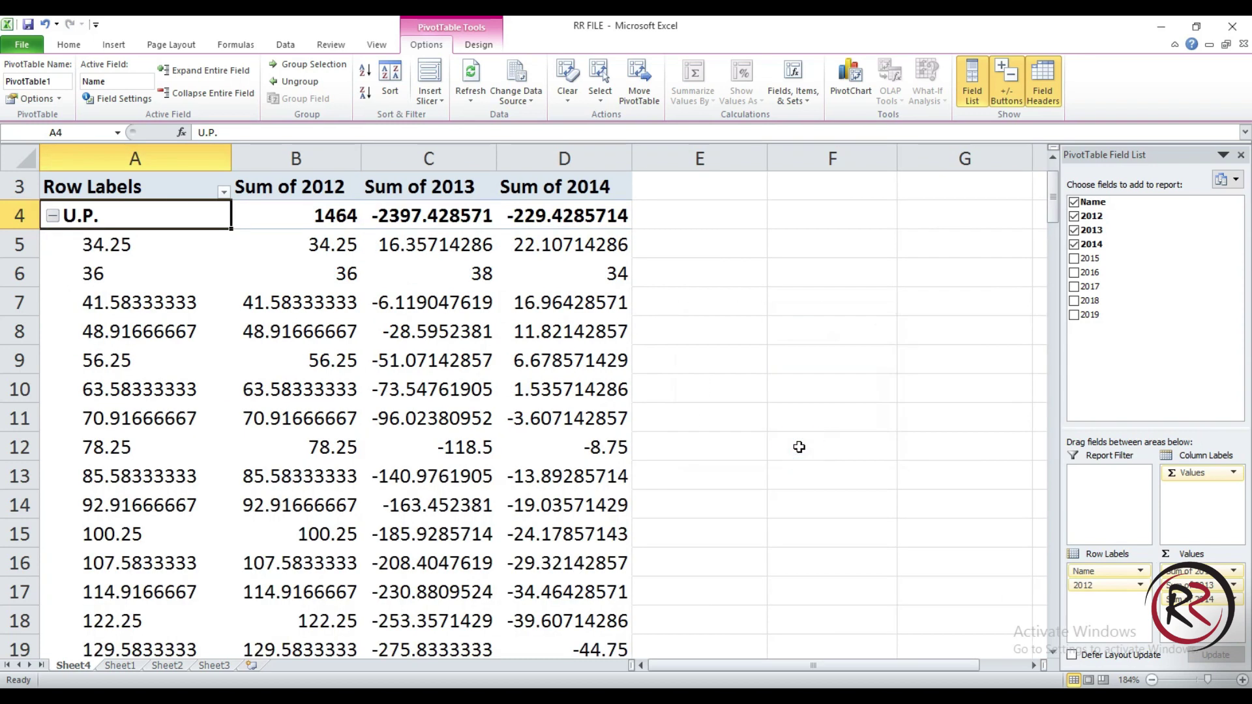
# Collapse the rows back to state totals and hide the +/- buttons
pyautogui.moveTo(119, 244)
pyautogui.mouseDown()
pyautogui.moveTo(285, 508)
pyautogui.moveTo(282, 579)
pyautogui.moveTo(286, 531)
pyautogui.mouseUp()
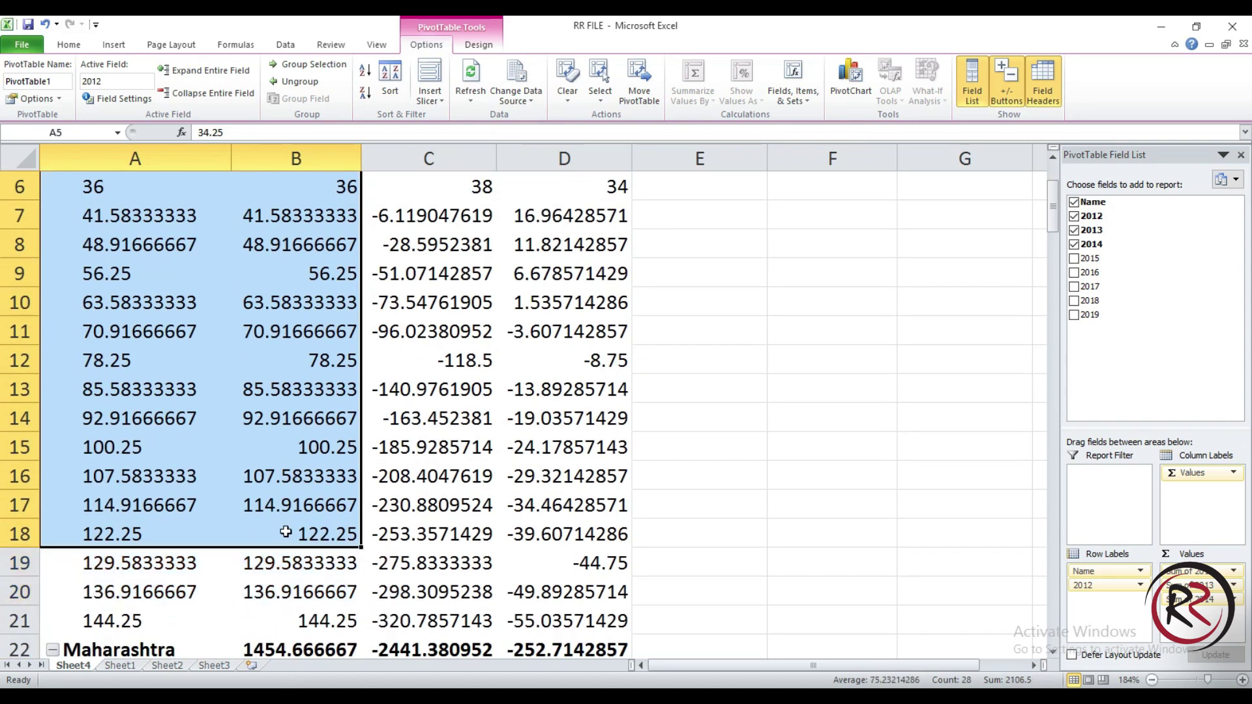
pyautogui.scroll(2, 103, 283)
pyautogui.click(103, 274)
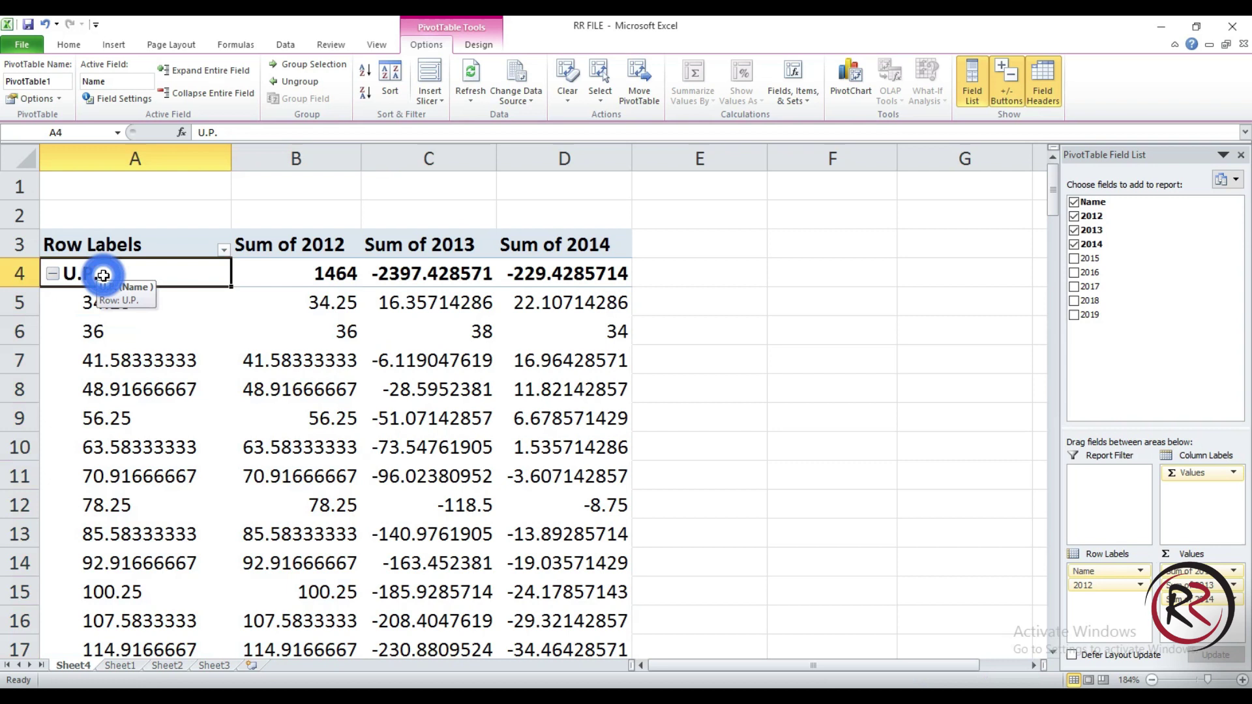
pyautogui.click(210, 96)
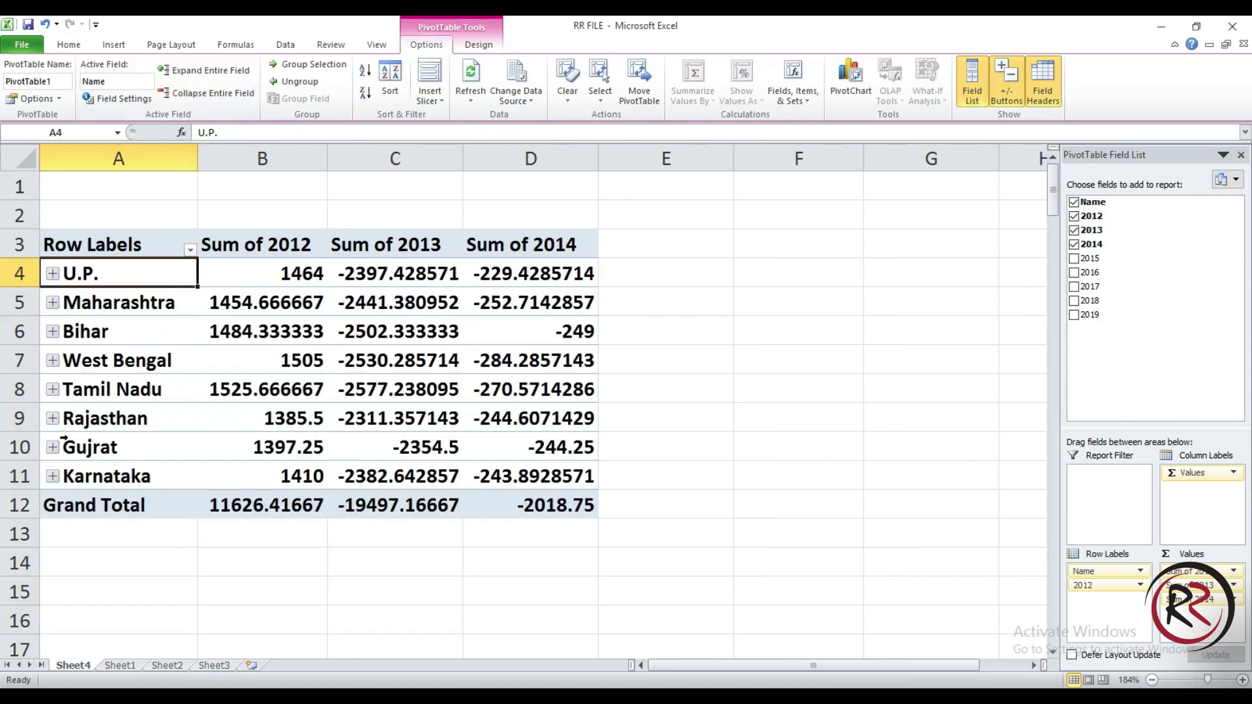
pyautogui.click(1008, 90)
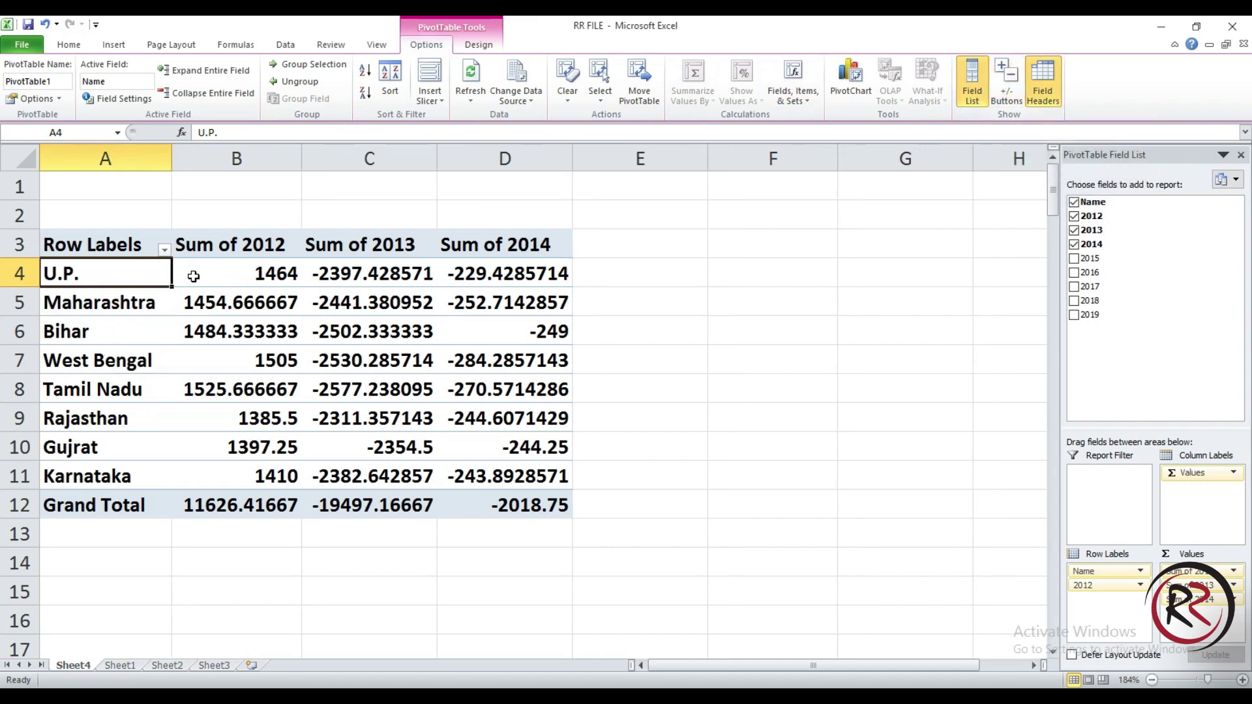
pyautogui.moveTo(105, 274)
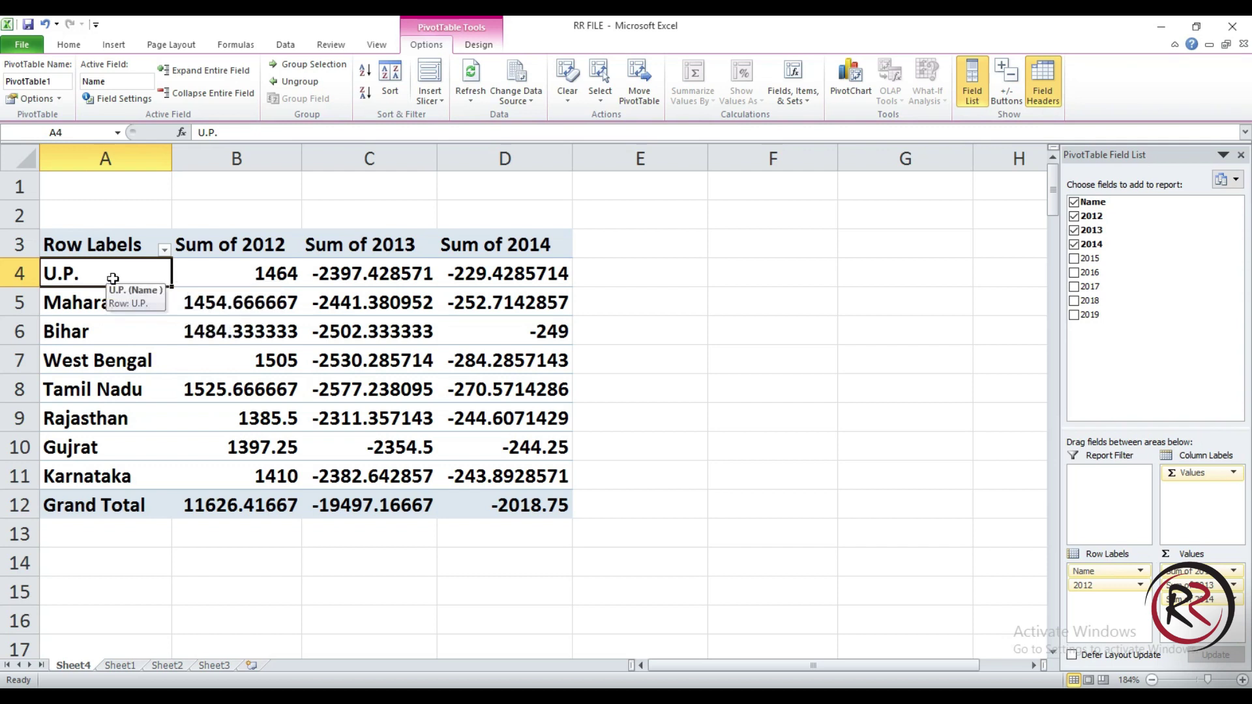
pyautogui.moveTo(112, 277); pyautogui.dragTo(111, 348)
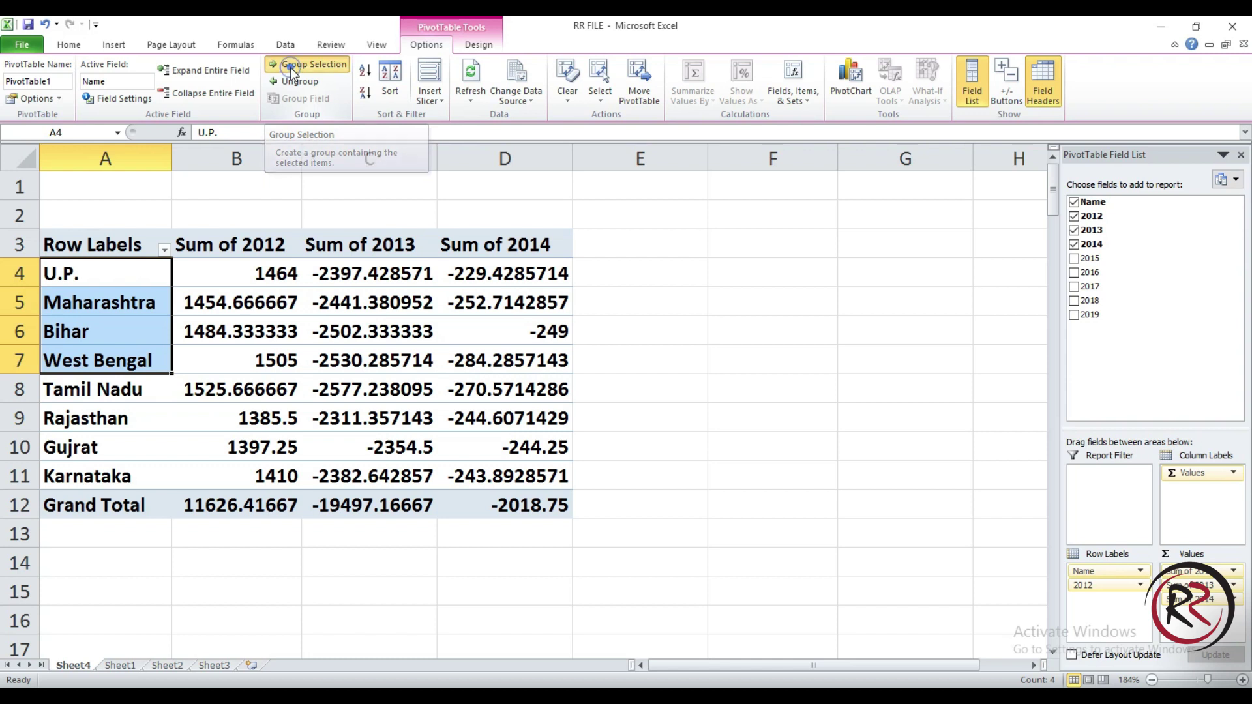
pyautogui.click(292, 68)
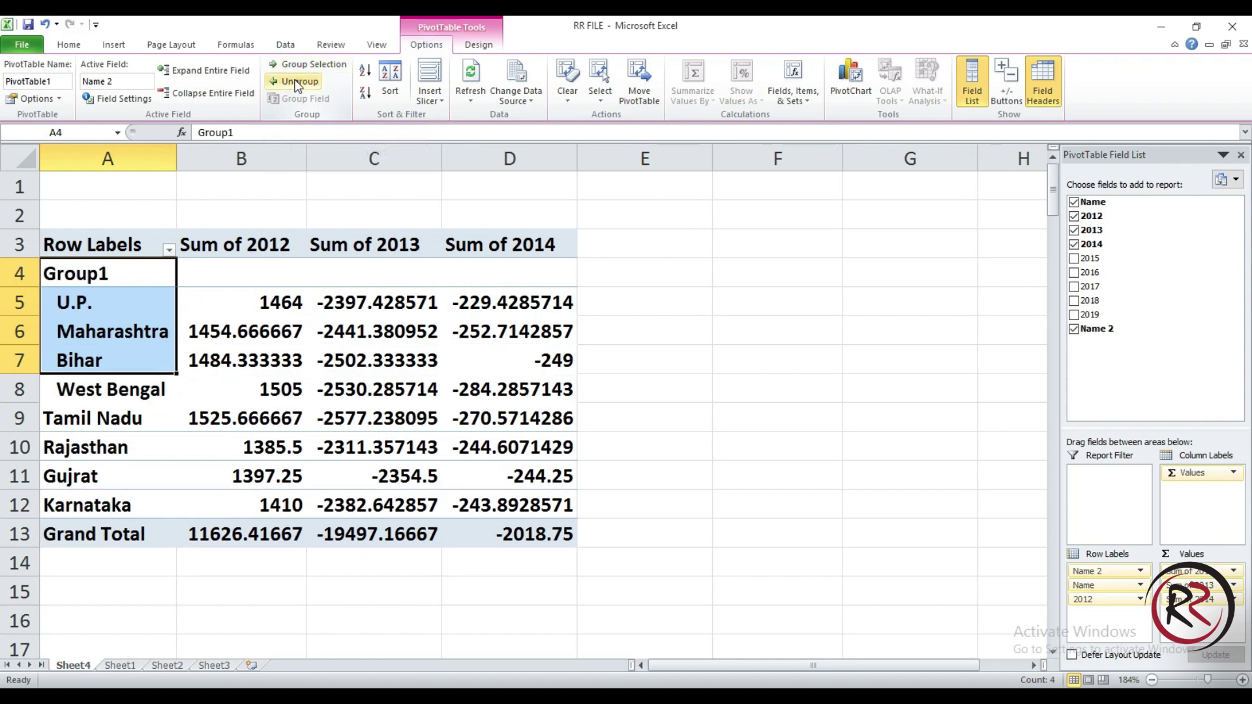
pyautogui.click(293, 82)
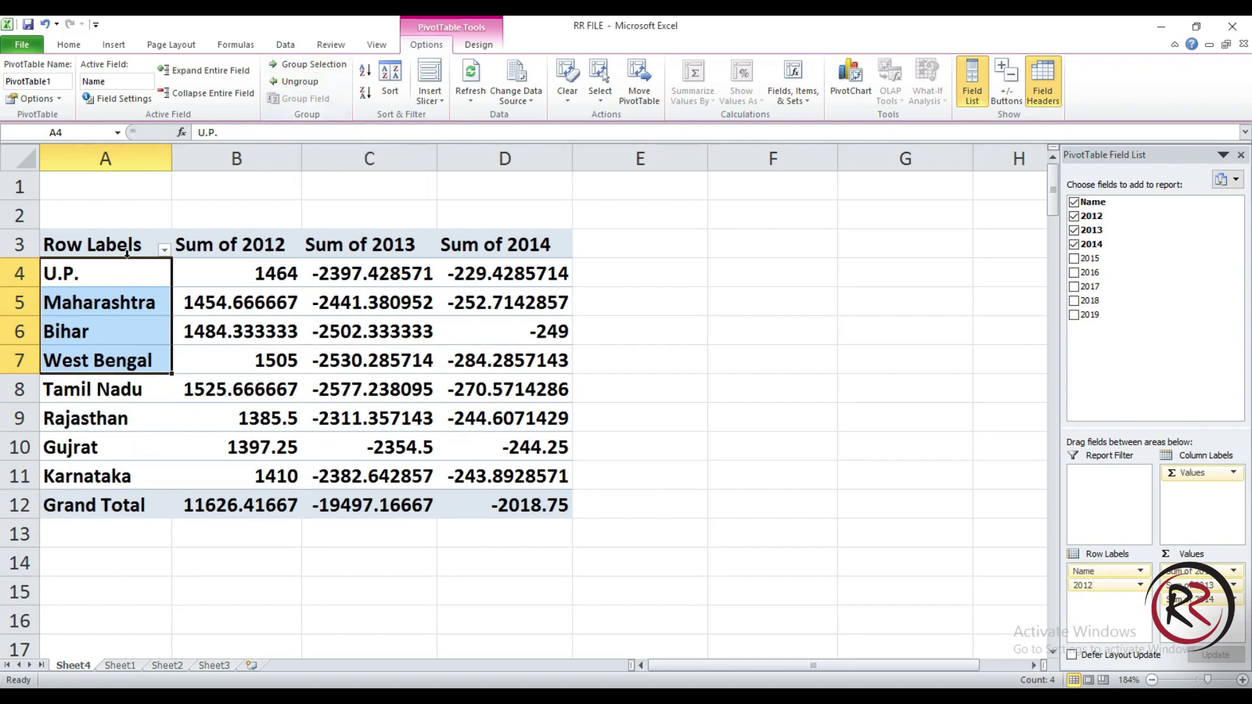
pyautogui.click(367, 95)
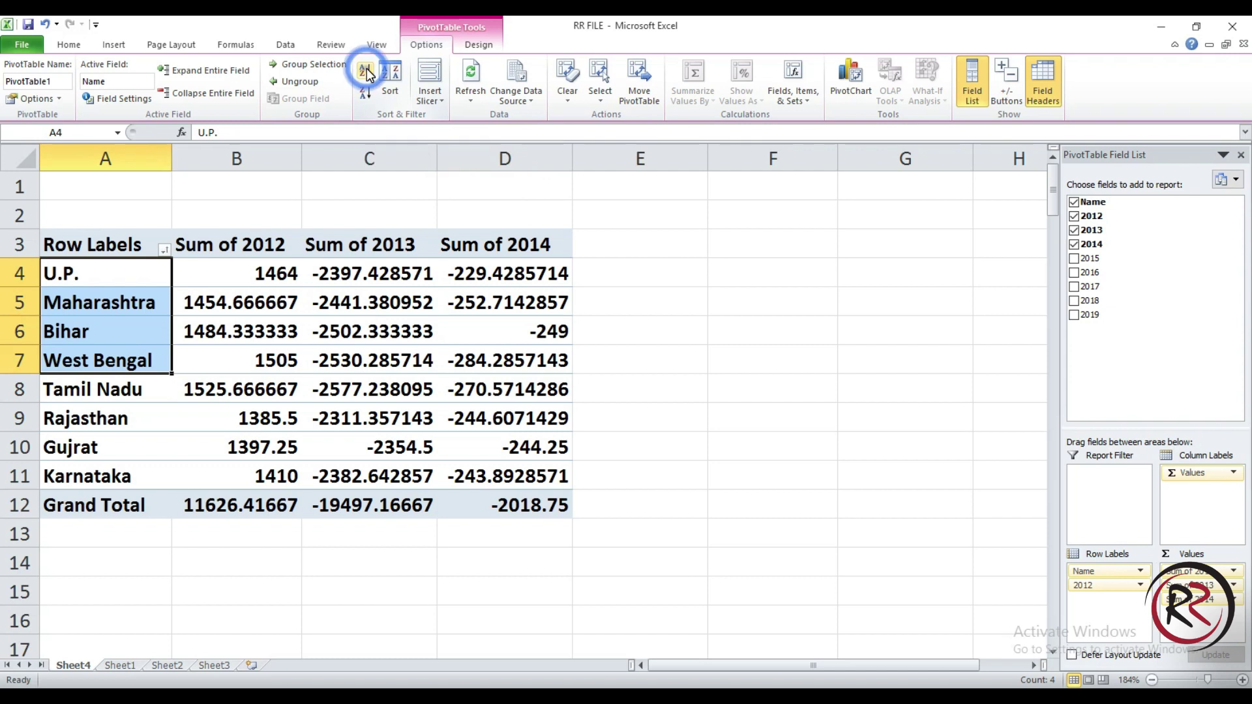
pyautogui.click(365, 73)
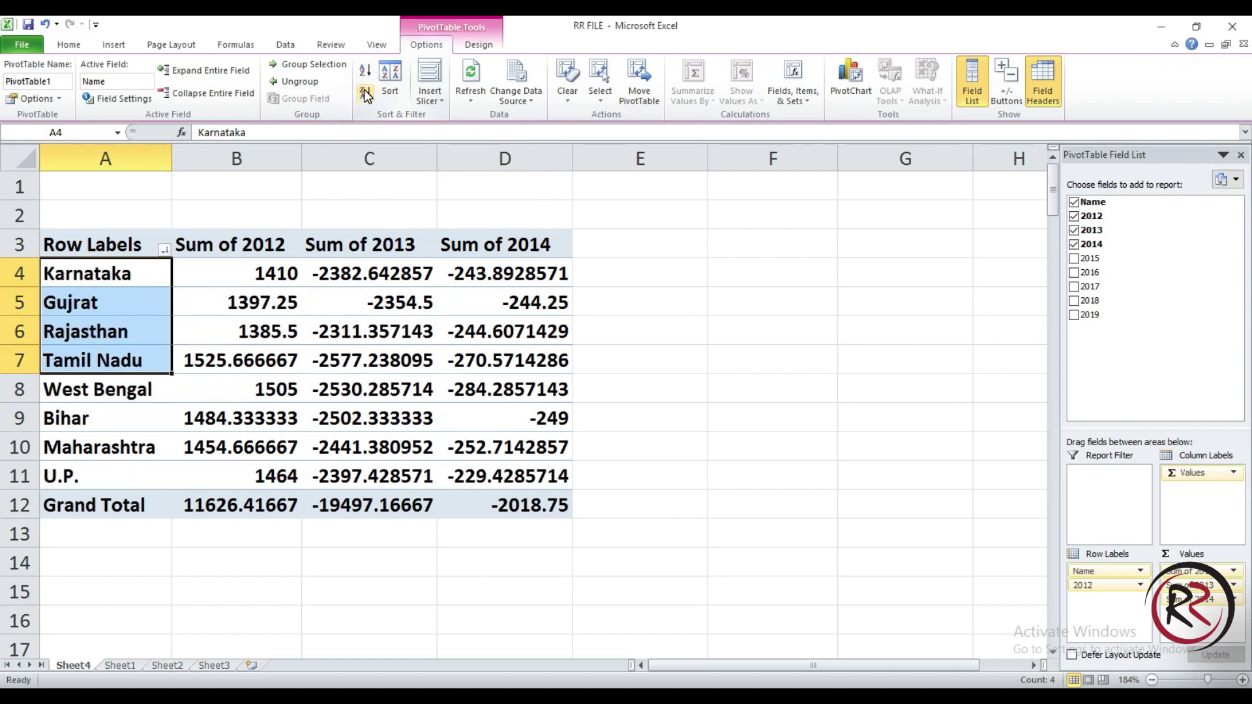
pyautogui.click(367, 73)
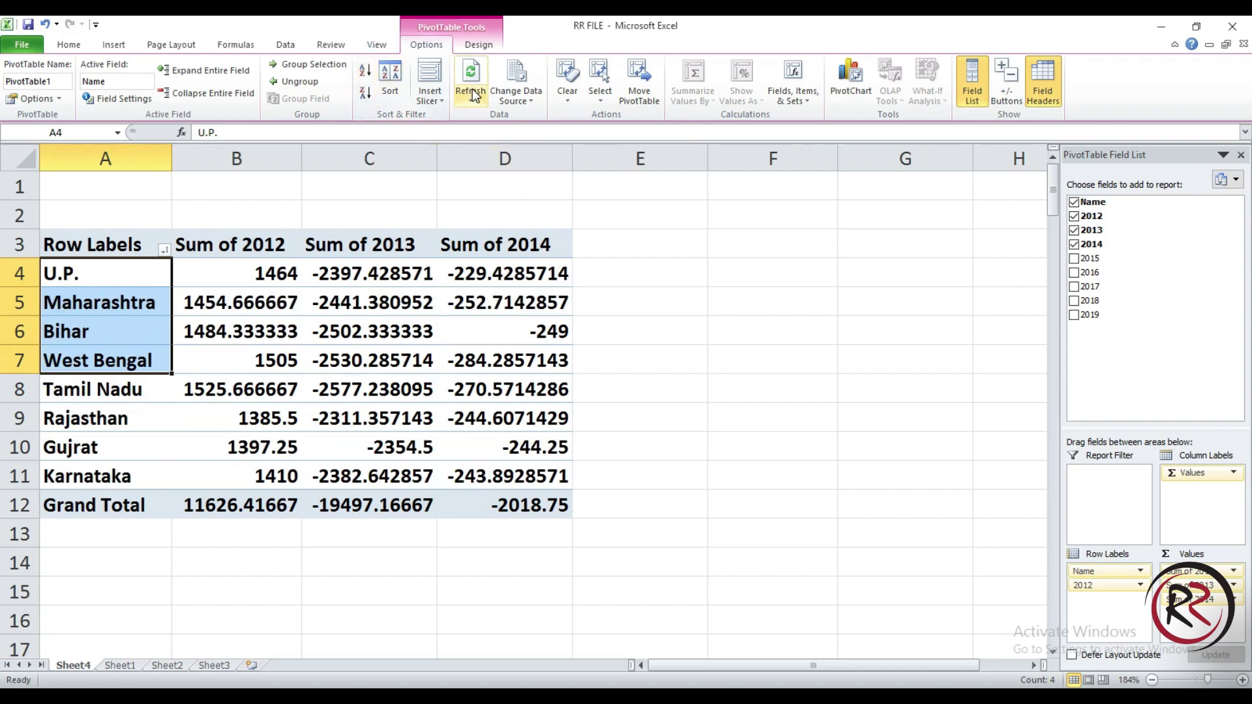
pyautogui.click(289, 286)
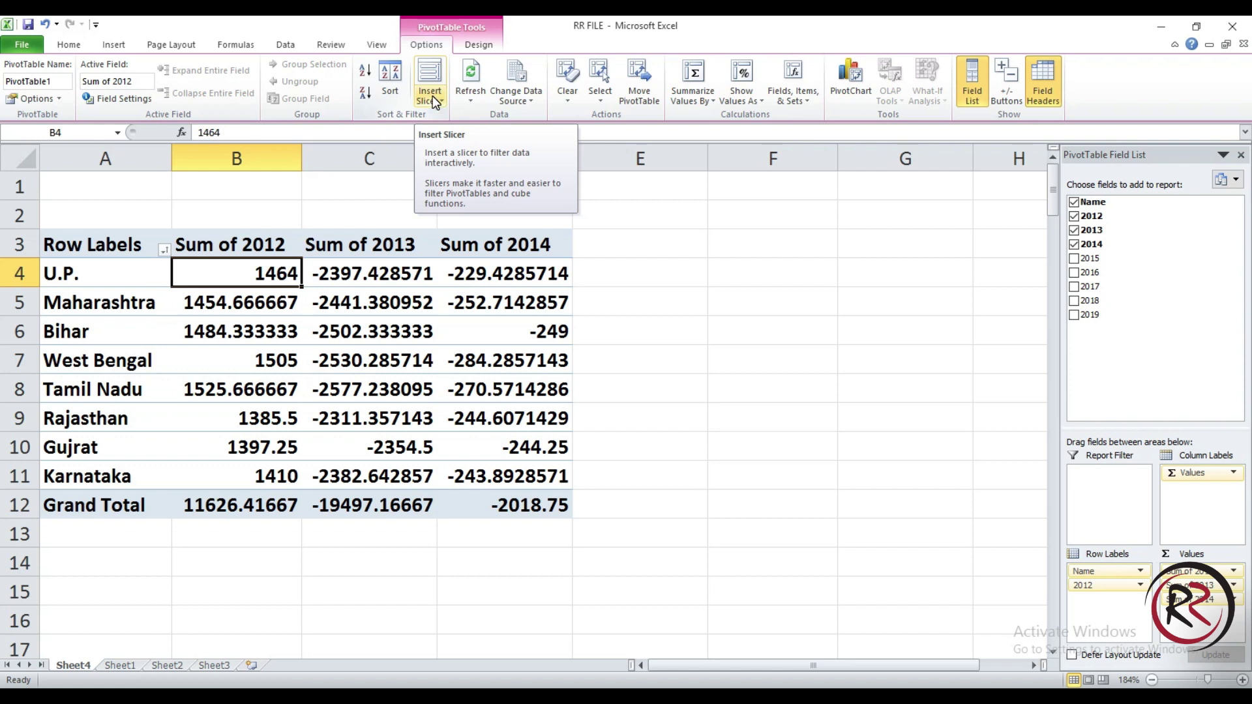
# Insert a Name slicer beside the PivotTable and select it
pyautogui.click(432, 98)
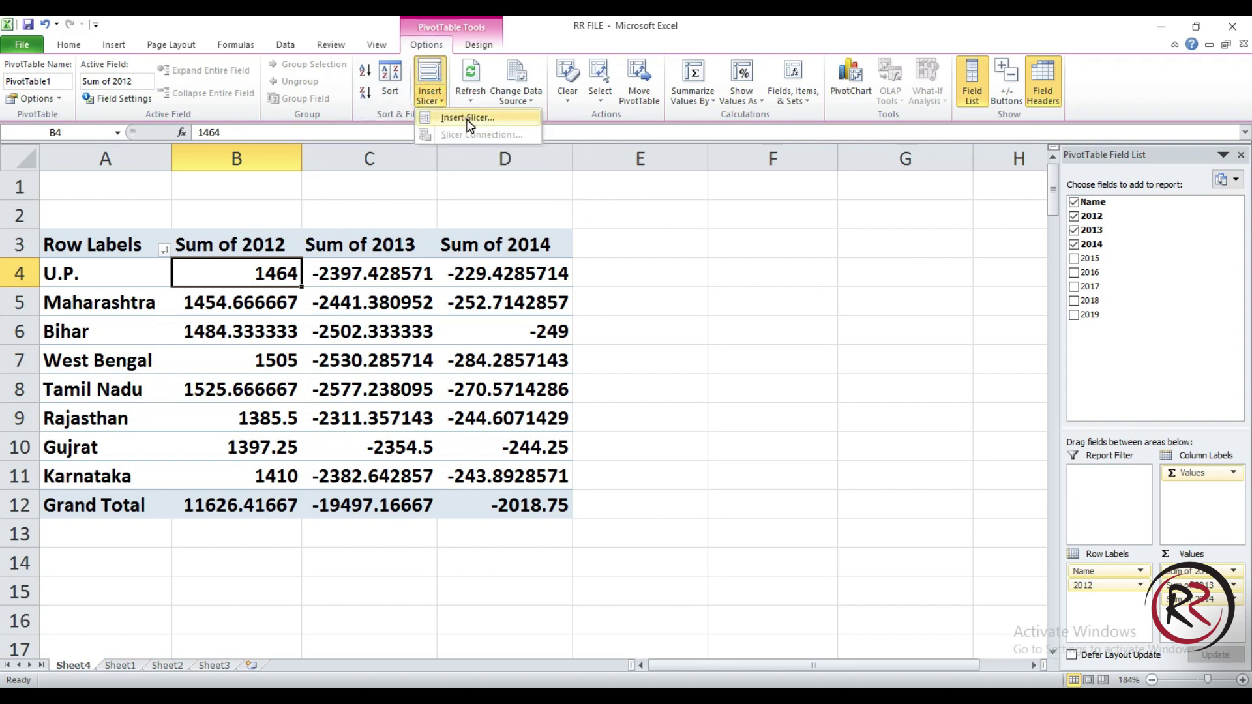
pyautogui.click(468, 118)
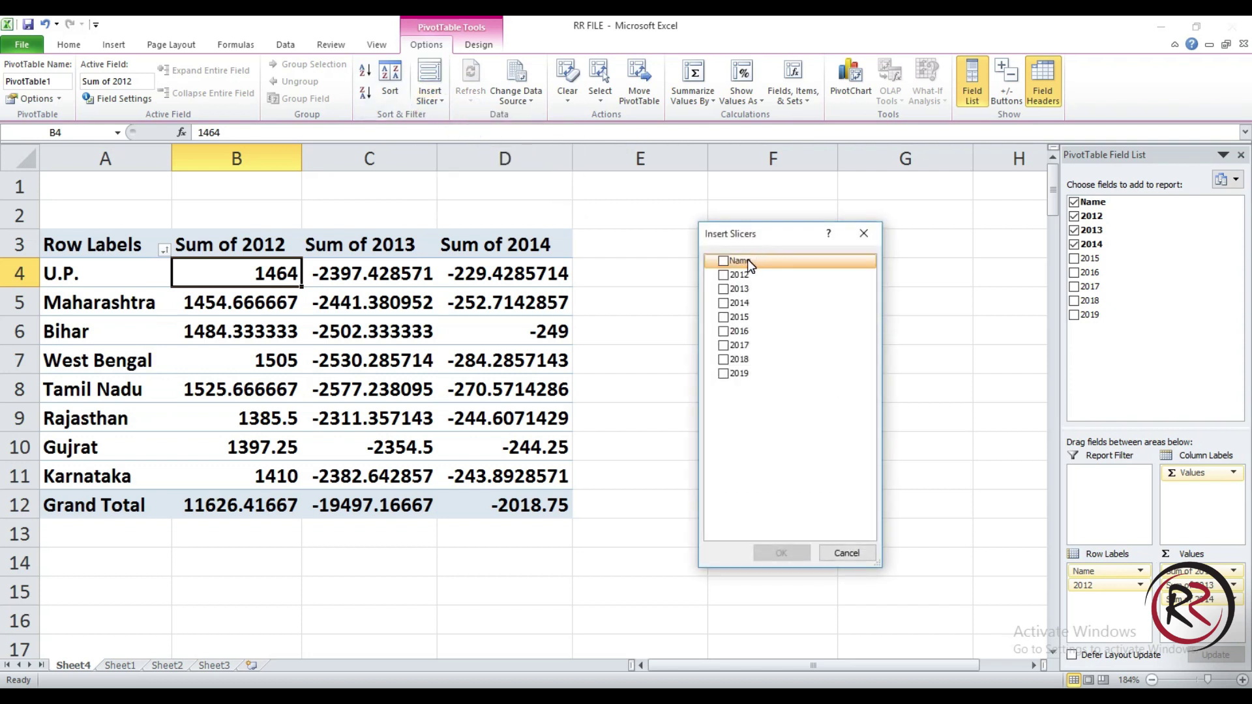
pyautogui.click(723, 261)
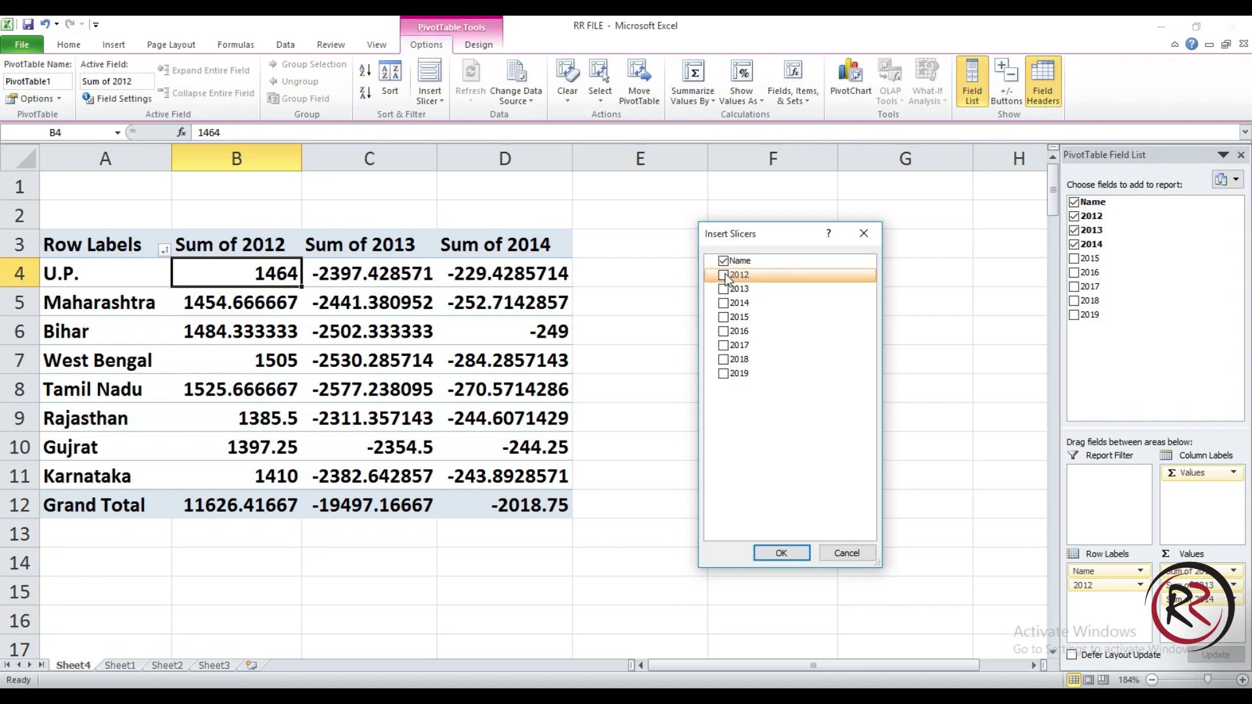
pyautogui.click(724, 275)
pyautogui.click(724, 275)
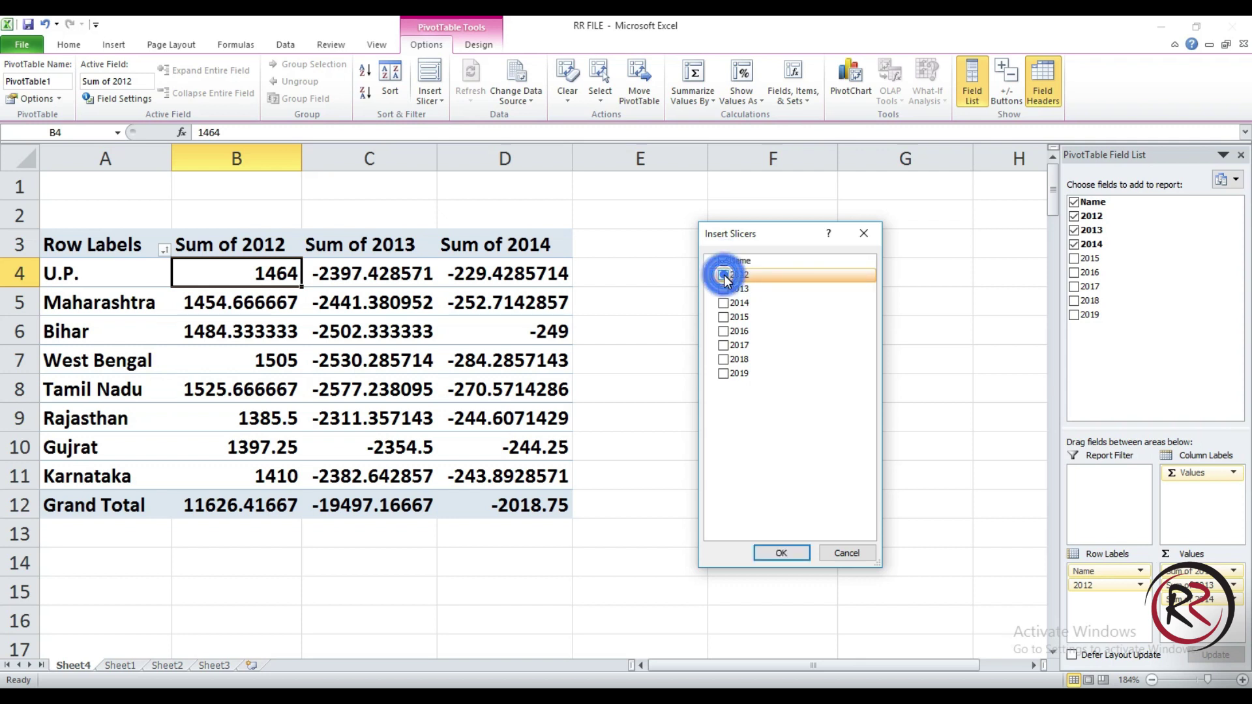
pyautogui.click(781, 554)
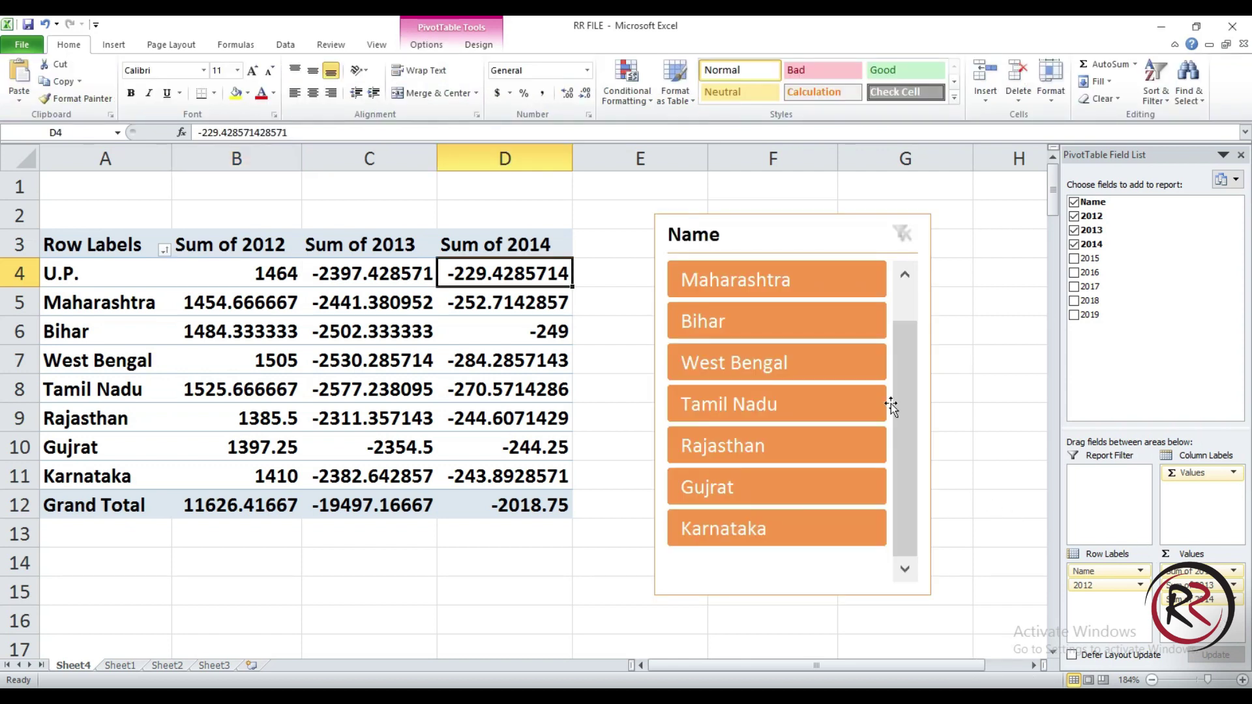
pyautogui.click(790, 223)
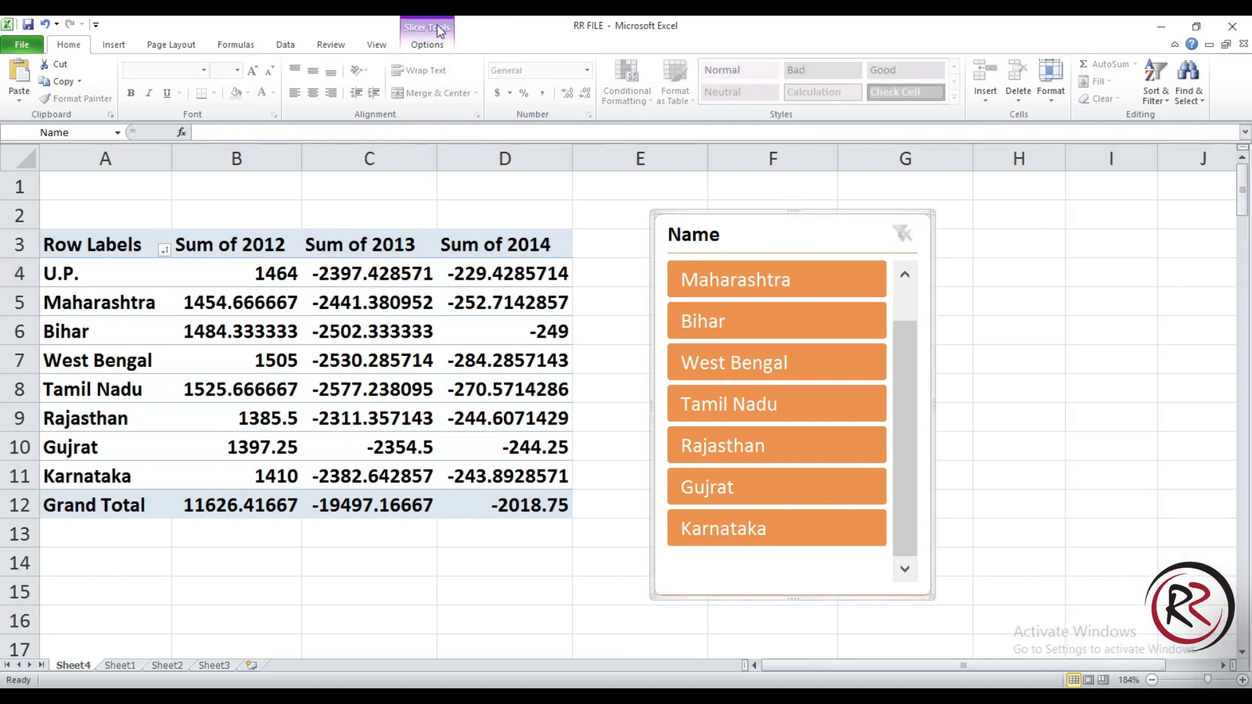
pyautogui.click(424, 42)
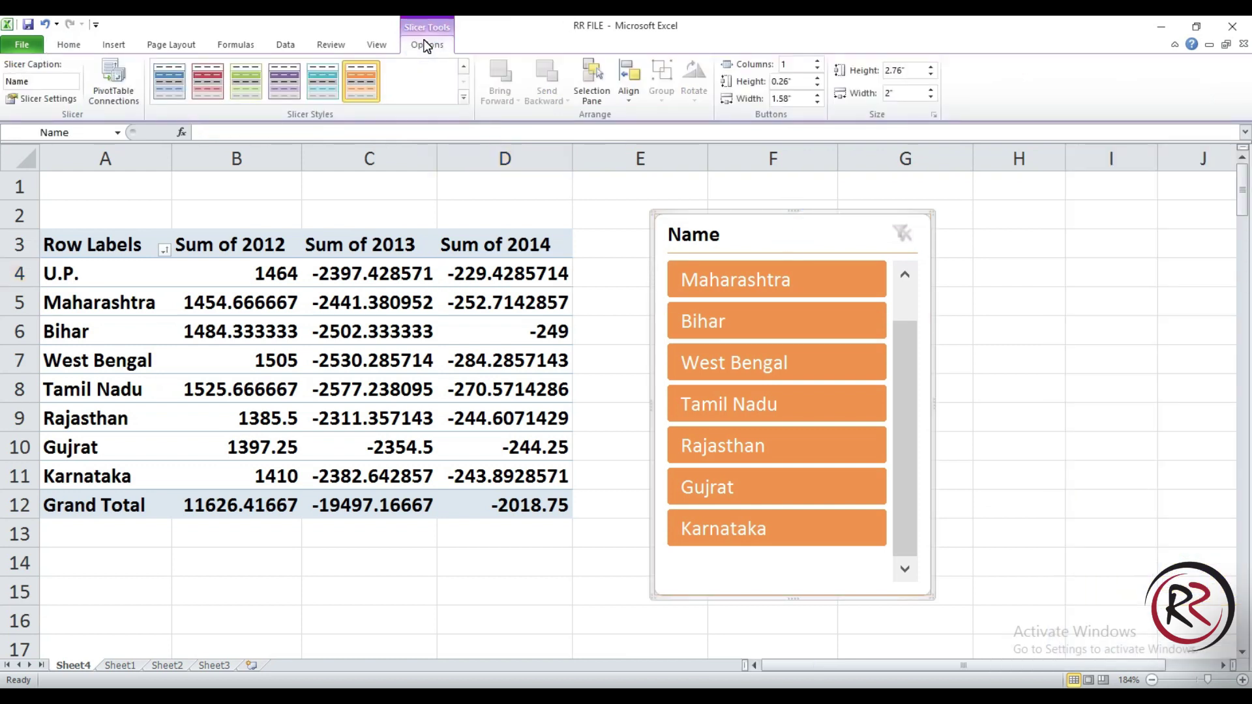
# Apply the purple style to the Name slicer, then delete the slicer
pyautogui.click(275, 78)
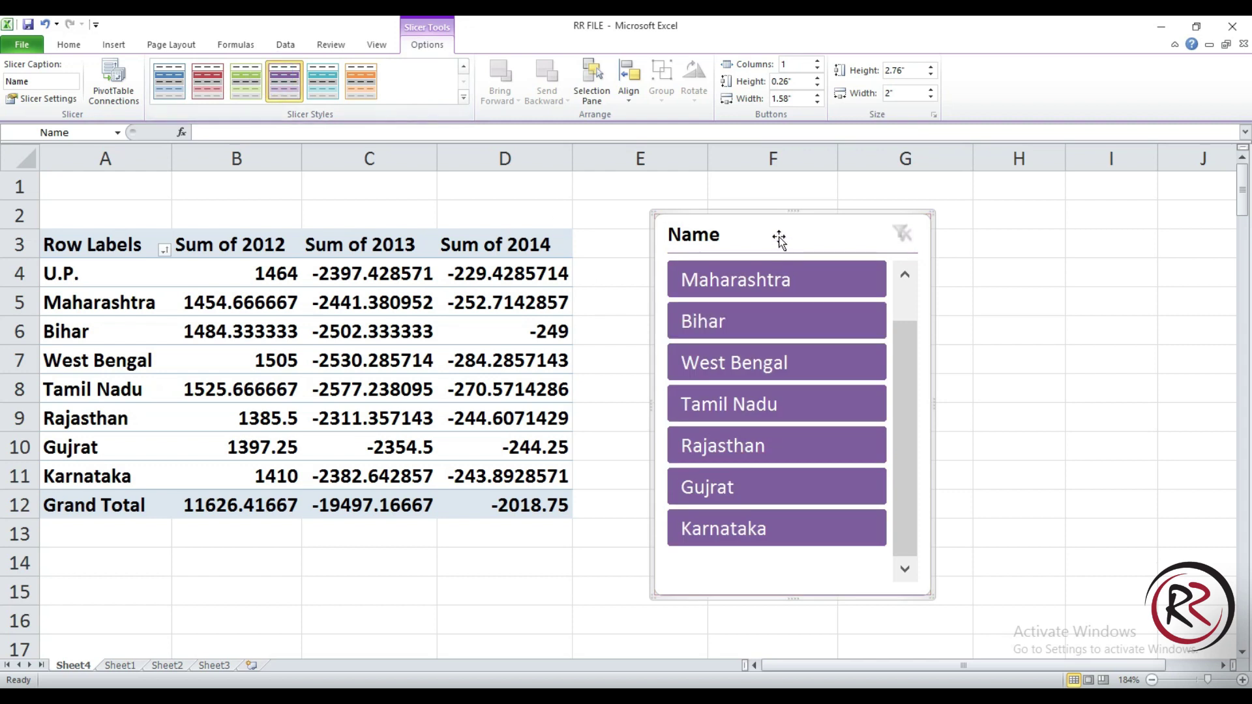
pyautogui.click(816, 212)
pyautogui.press('Delete')
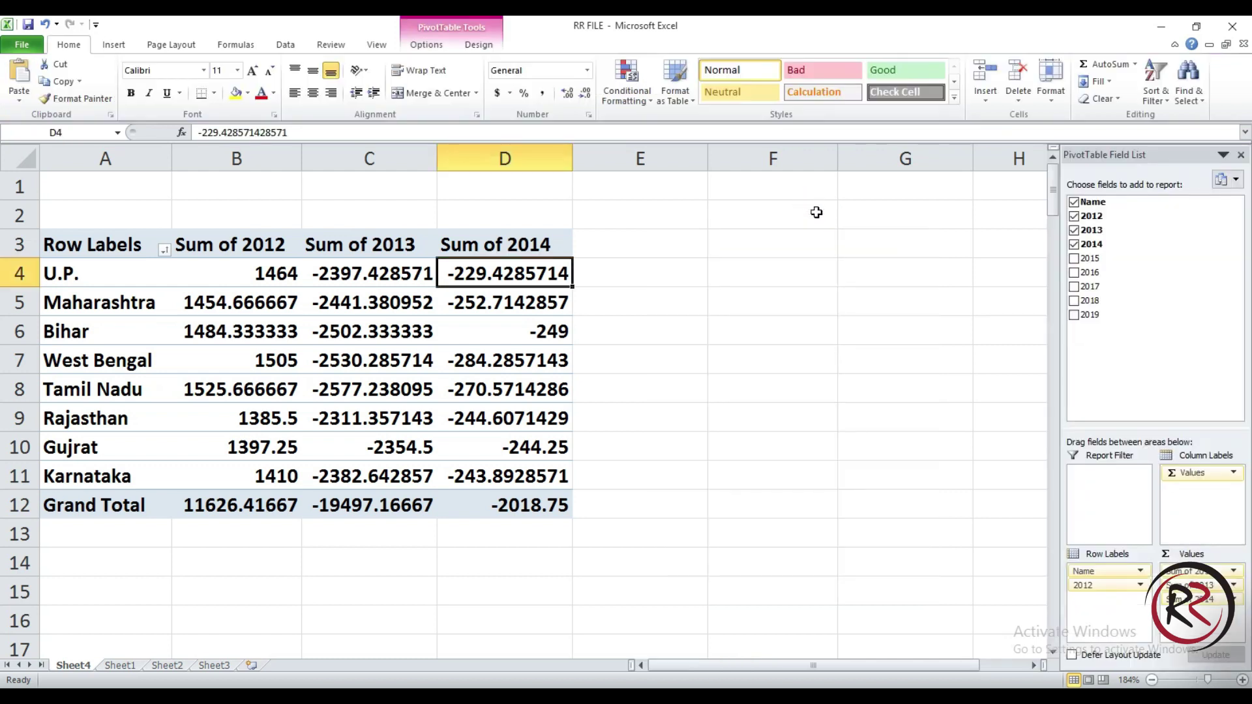
pyautogui.click(427, 43)
pyautogui.click(472, 100)
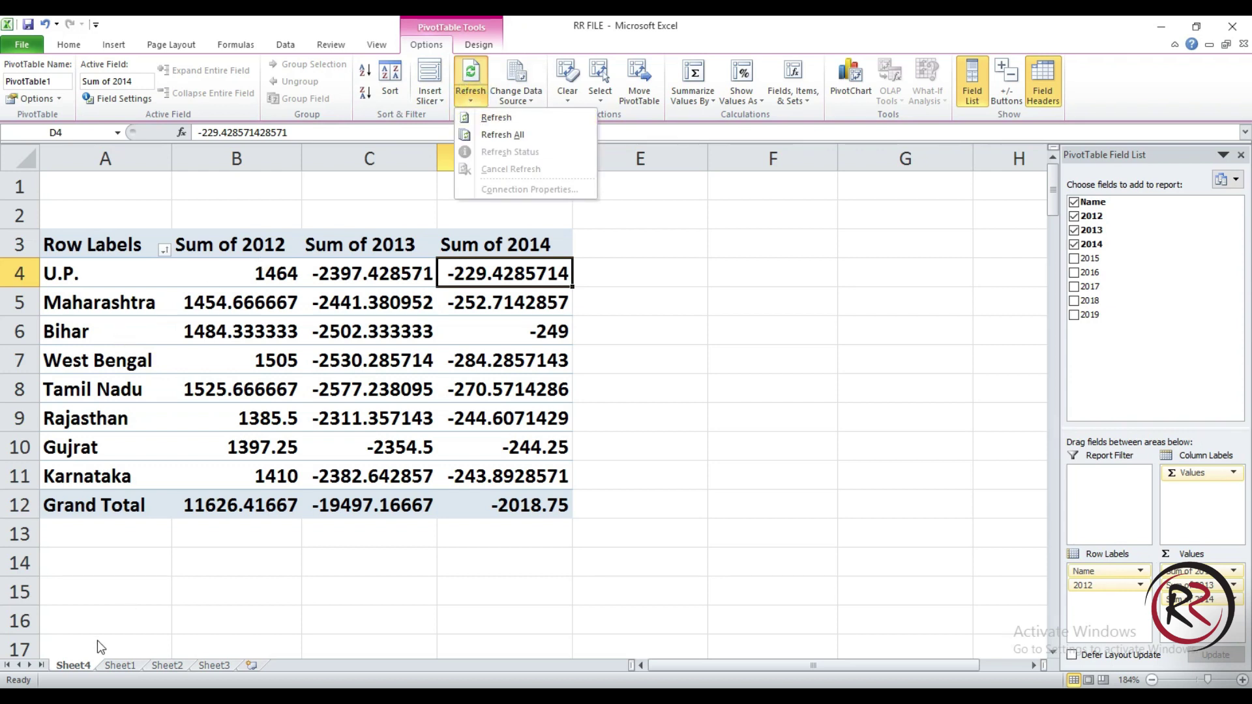
# On Sheet1, enter 10 and 20 in cells C3 and C4 of the 2012 column
pyautogui.click(113, 665)
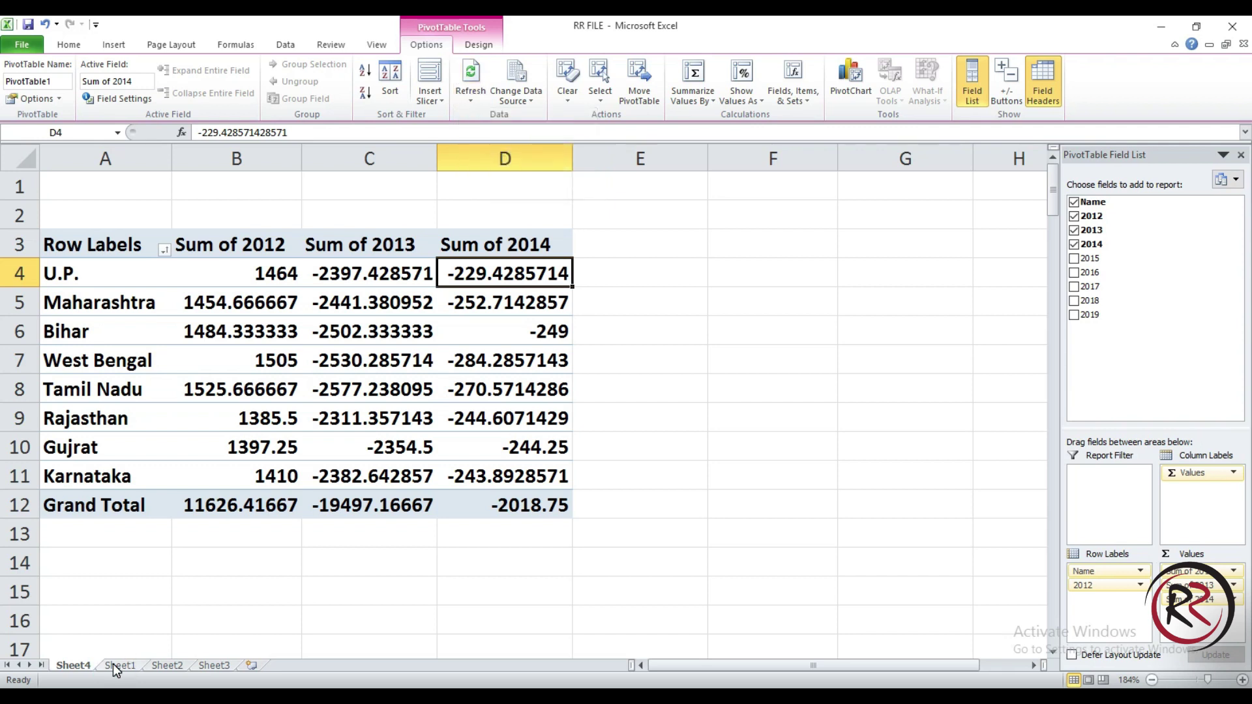
pyautogui.click(112, 666)
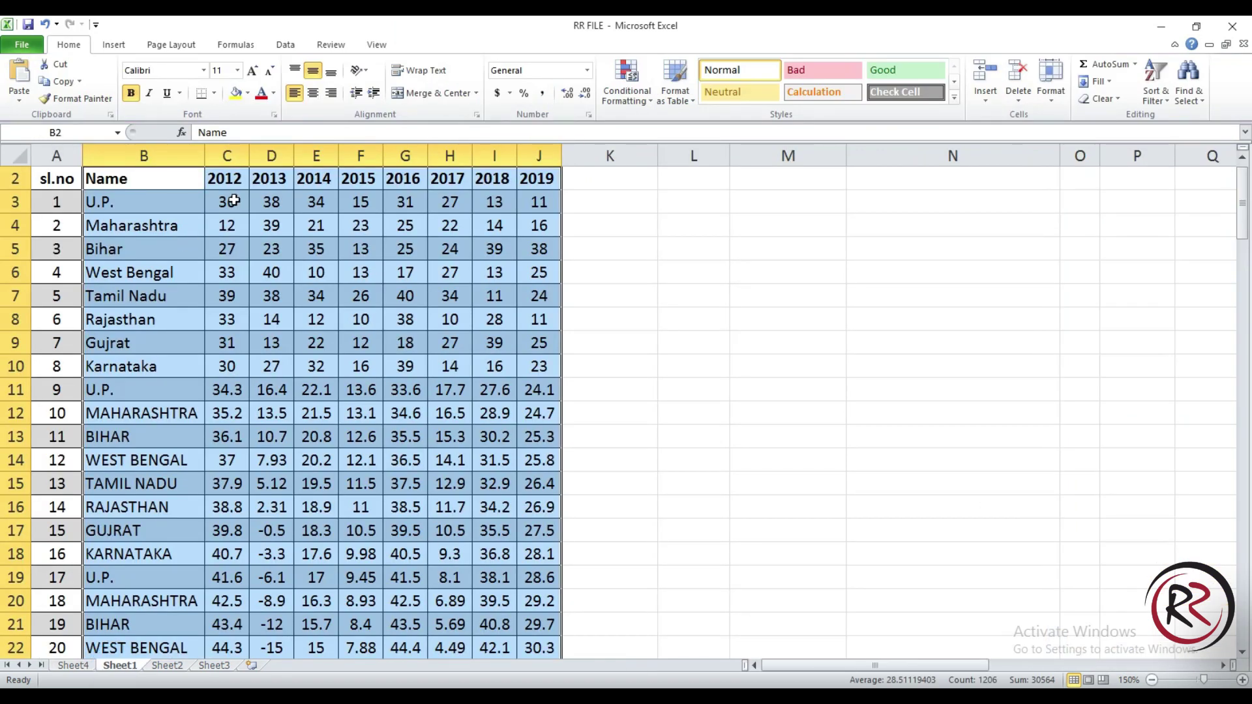
pyautogui.click(234, 201)
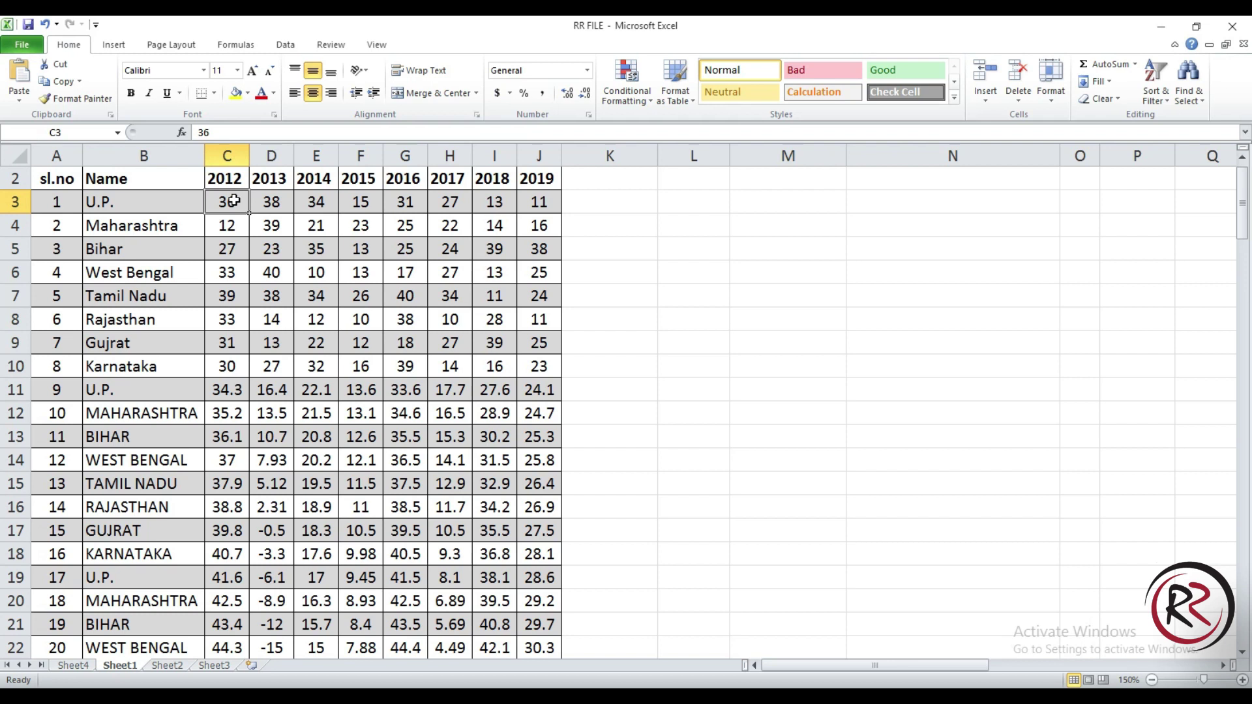
pyautogui.write('10')
pyautogui.press('Return')
pyautogui.write('20')
pyautogui.press('Return')
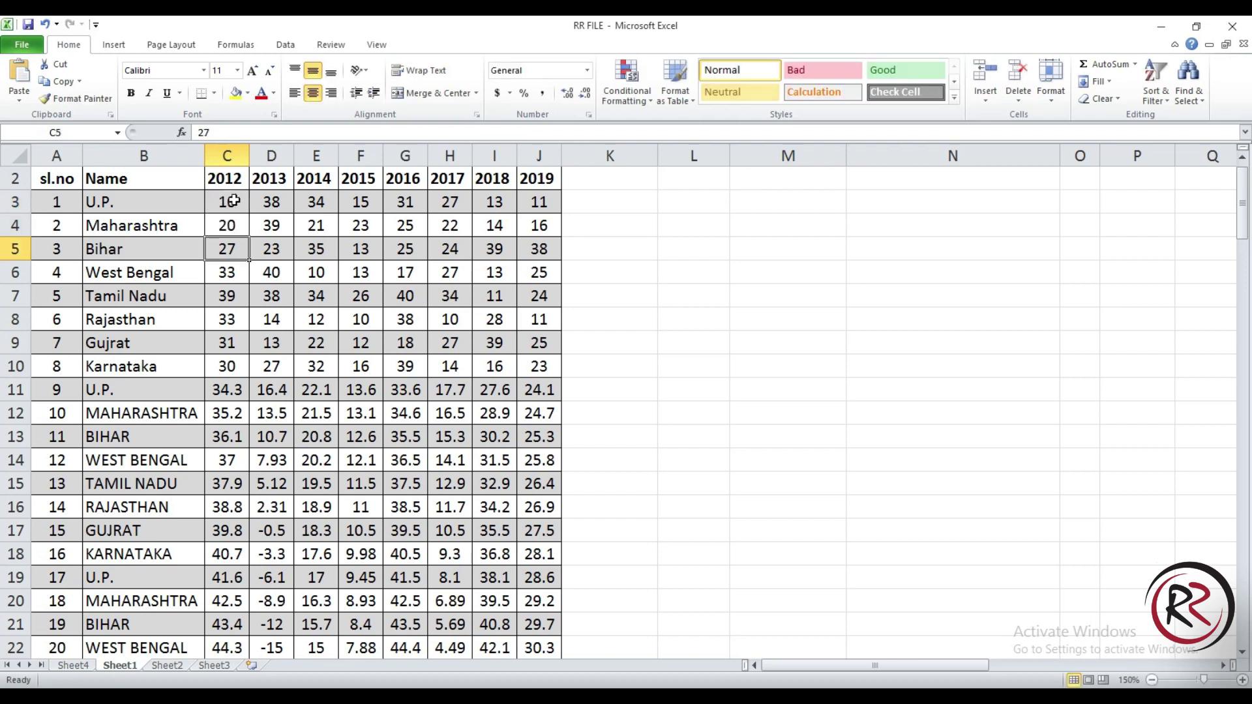
# AutoFill the 10, 20 series down column C to 200 in row 22
pyautogui.moveTo(233, 201); pyautogui.dragTo(234, 225)
pyautogui.doubleClick(249, 237)
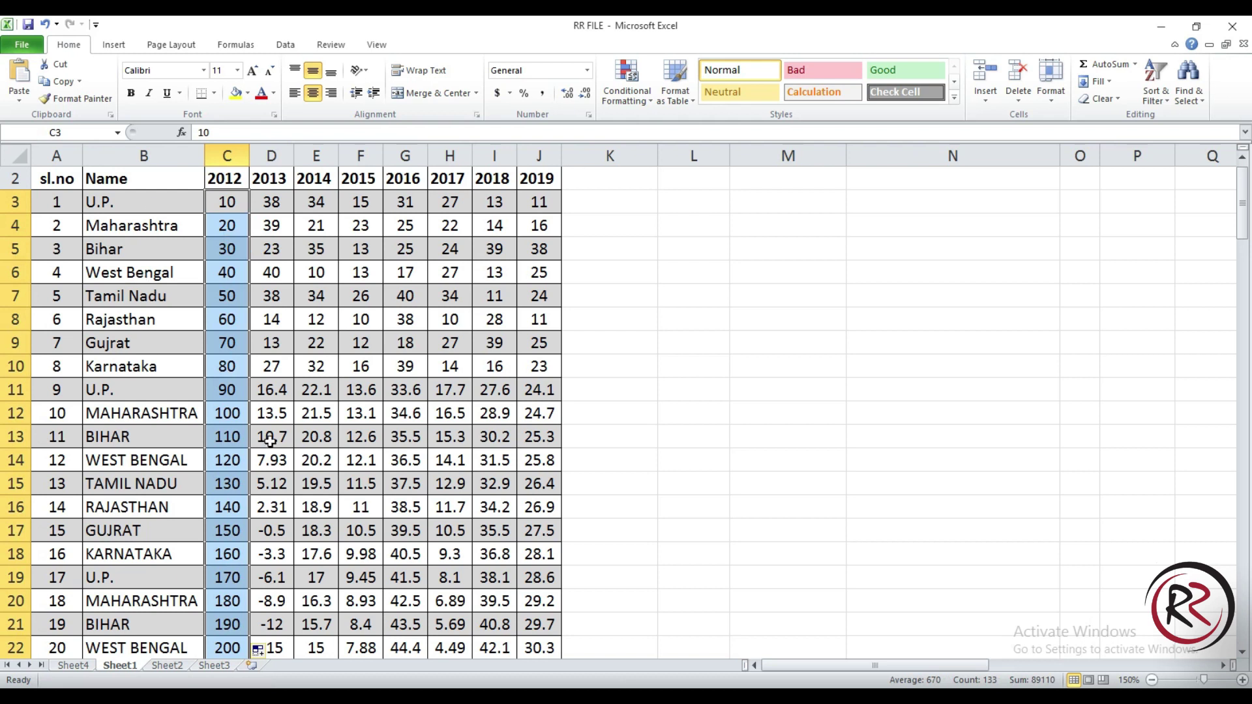
pyautogui.click(227, 282)
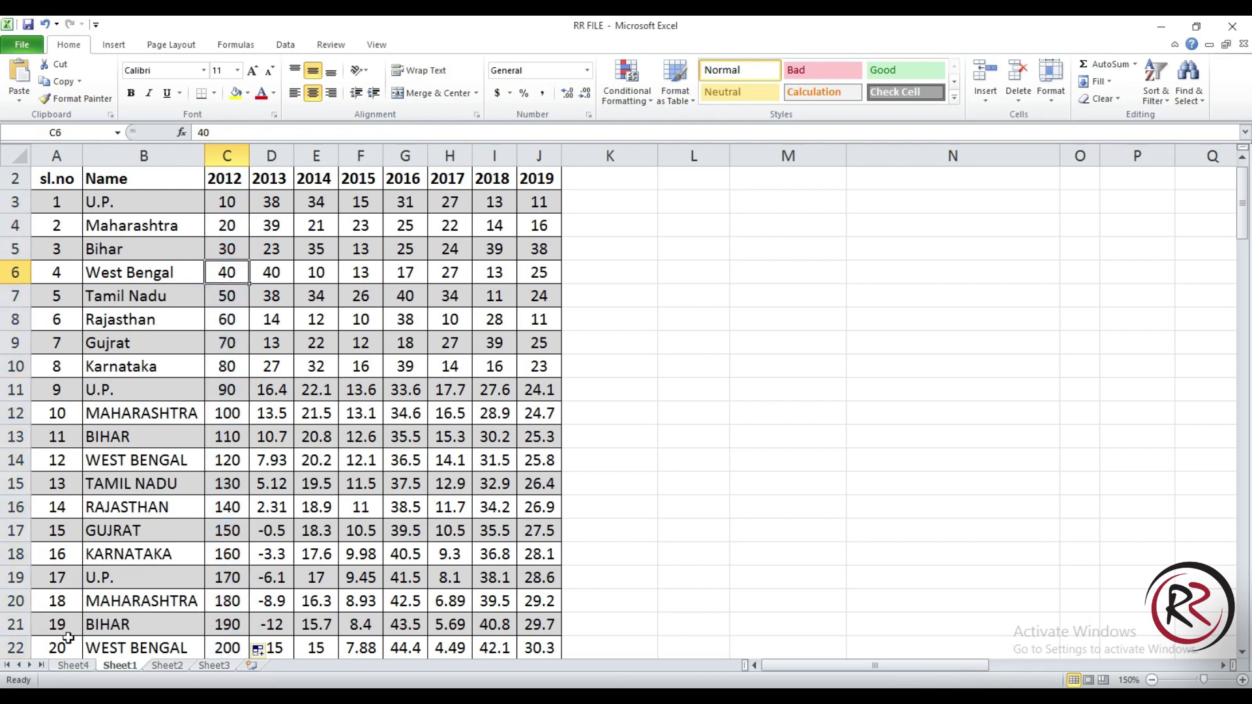
pyautogui.click(73, 665)
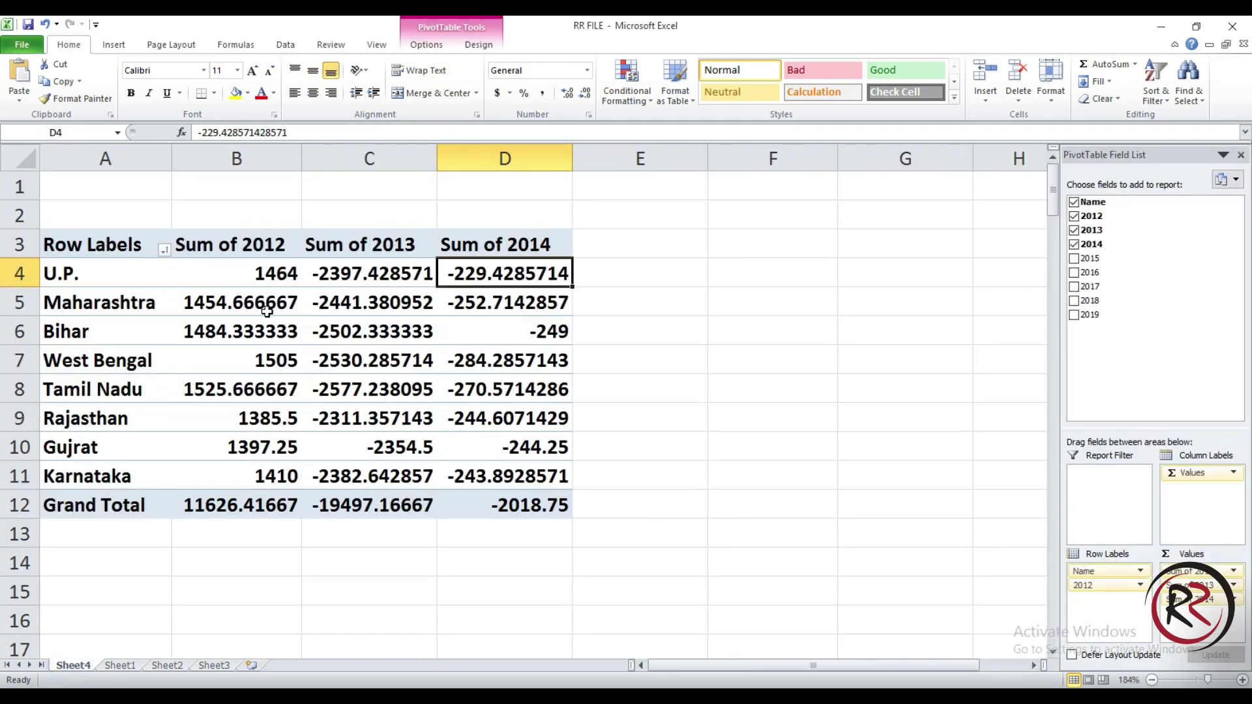
# Refresh the Sheet4 PivotTable so Sum of 2012 totals 89110 with the new values
pyautogui.click(248, 279)
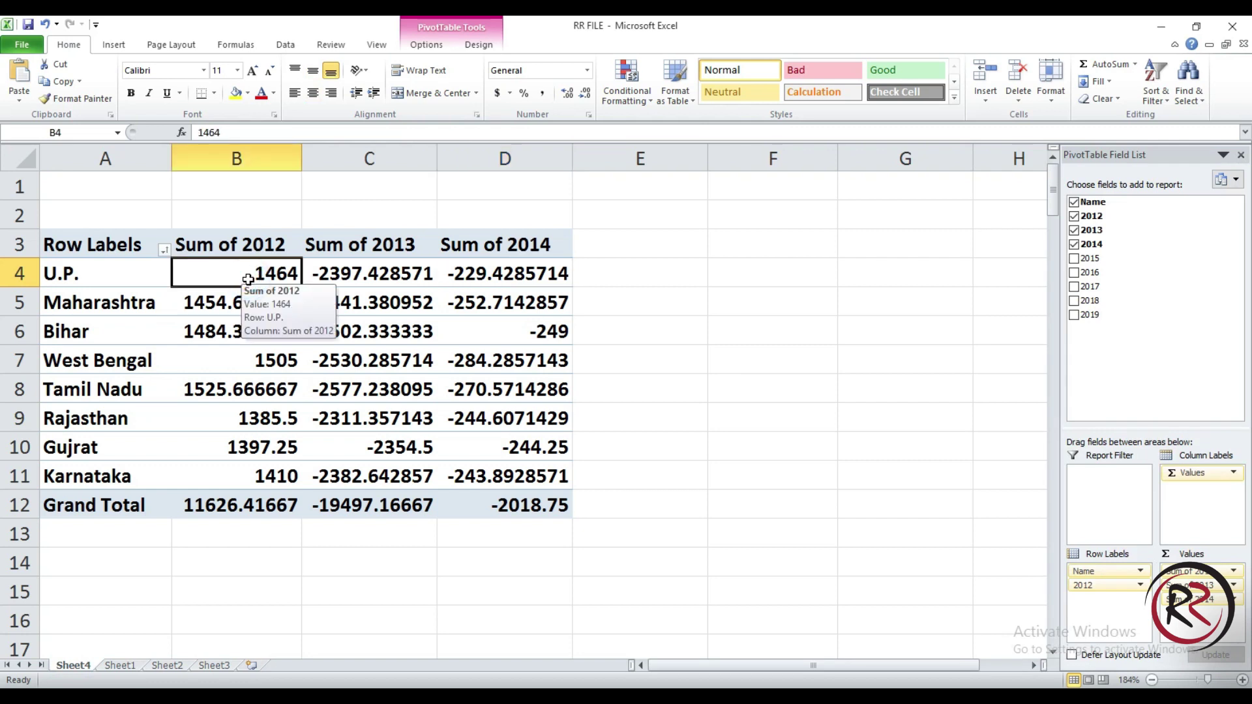
pyautogui.click(425, 46)
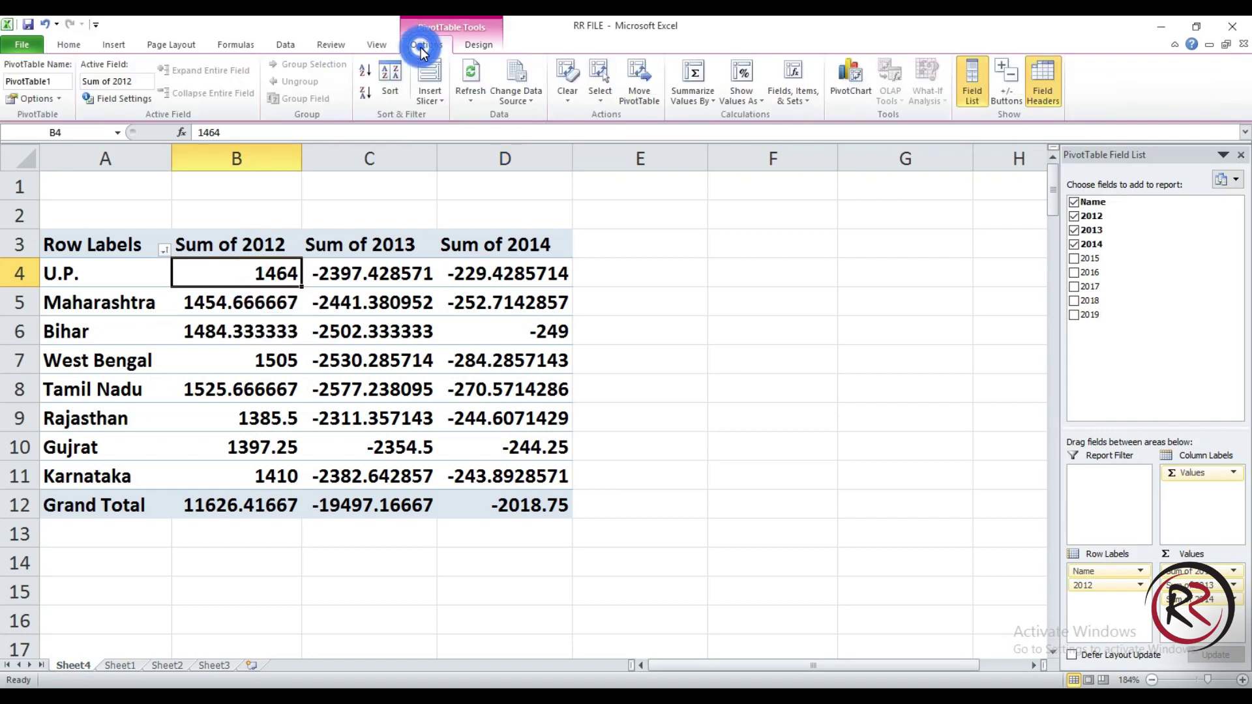
pyautogui.click(470, 97)
pyautogui.click(481, 135)
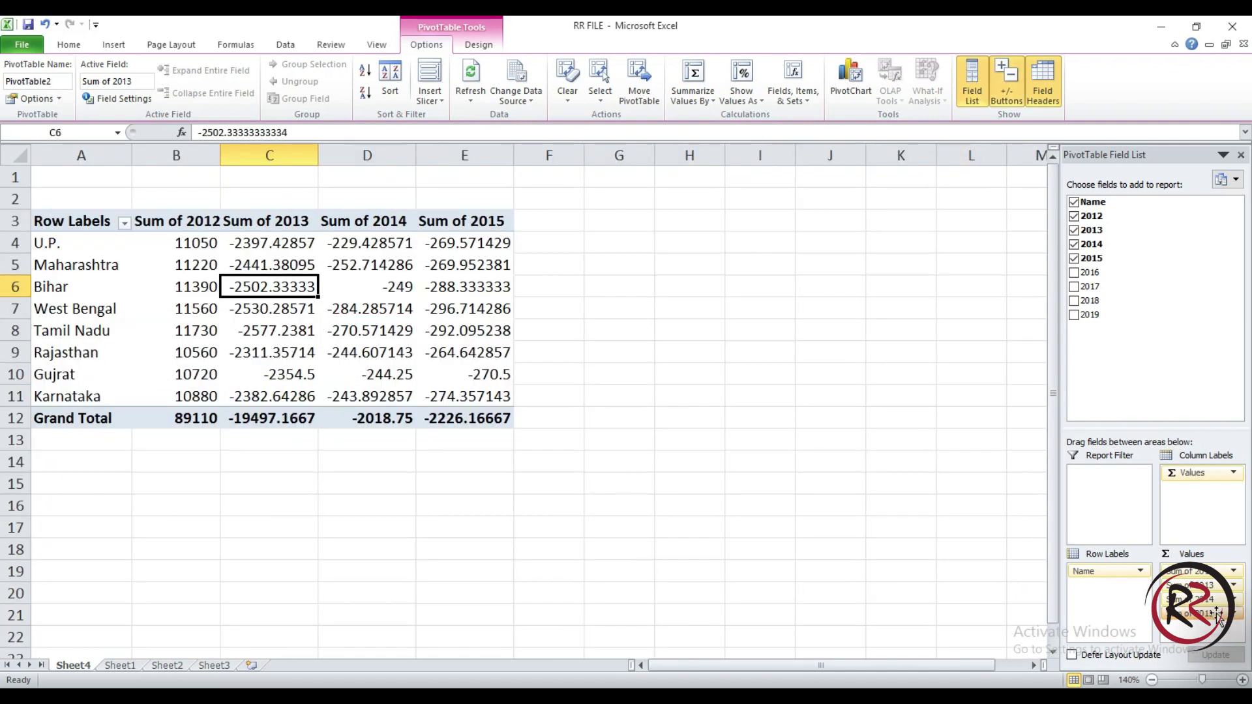
pyautogui.click(522, 104)
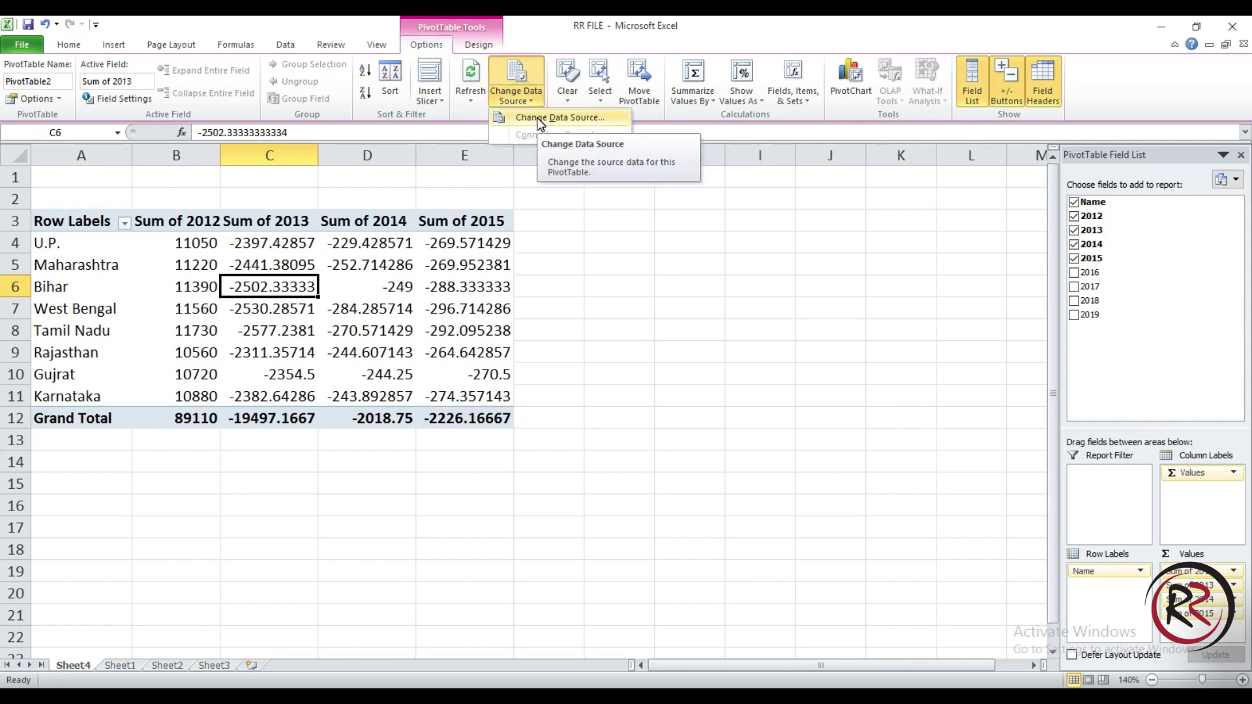
# Point the PivotTable's data source at the NAME–APR table Sheet1!$L$2:$Q$19
pyautogui.click(540, 119)
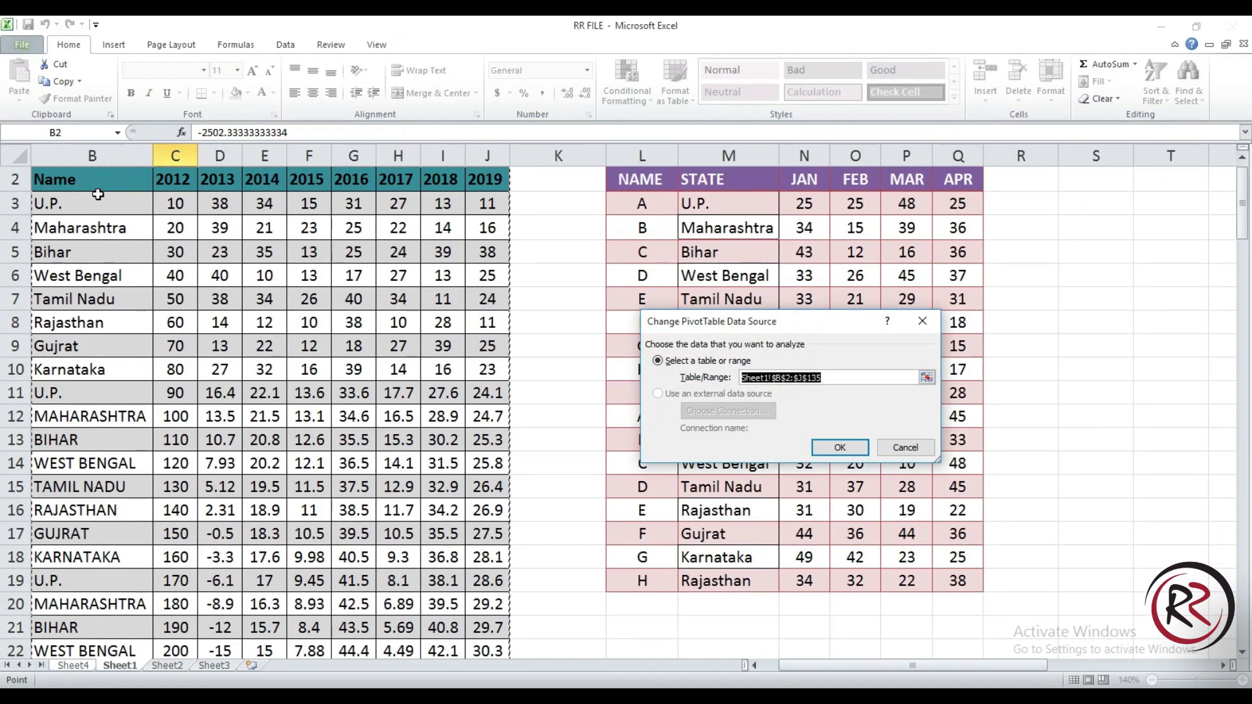
pyautogui.click(77, 180)
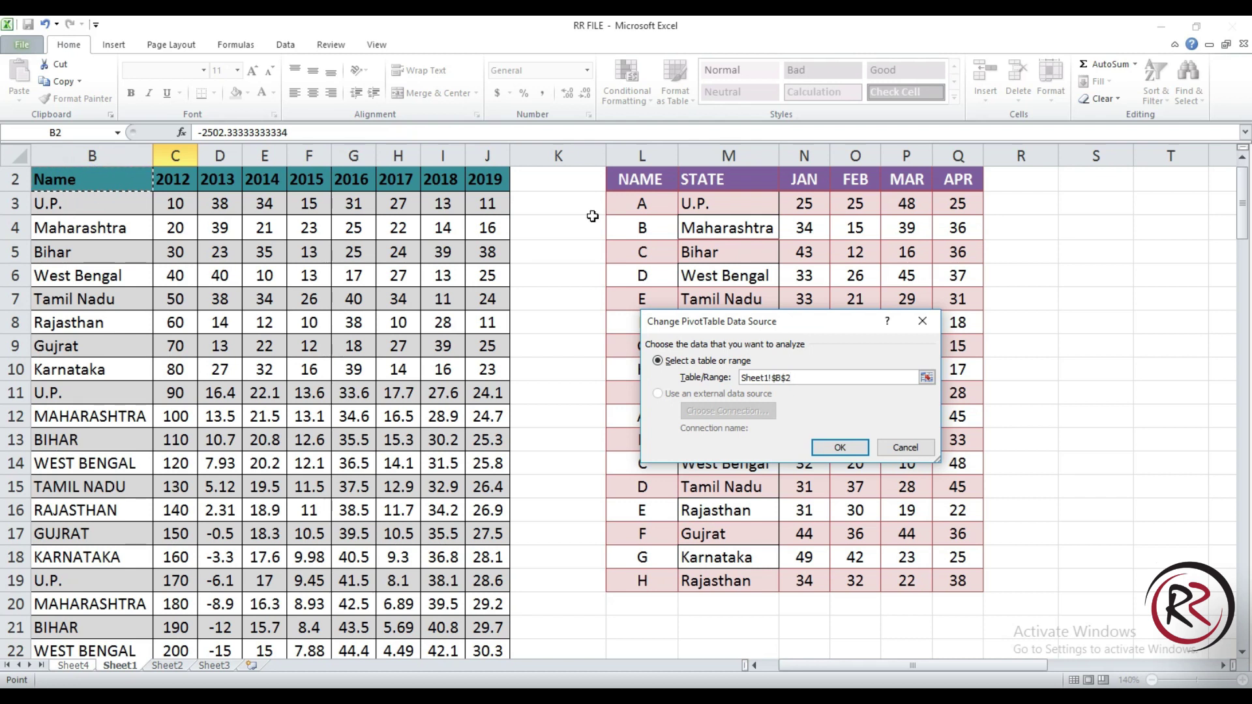
pyautogui.click(636, 191)
pyautogui.scroll(1, 641, 188)
pyautogui.click(642, 186)
pyautogui.moveTo(641, 202); pyautogui.dragTo(958, 416)
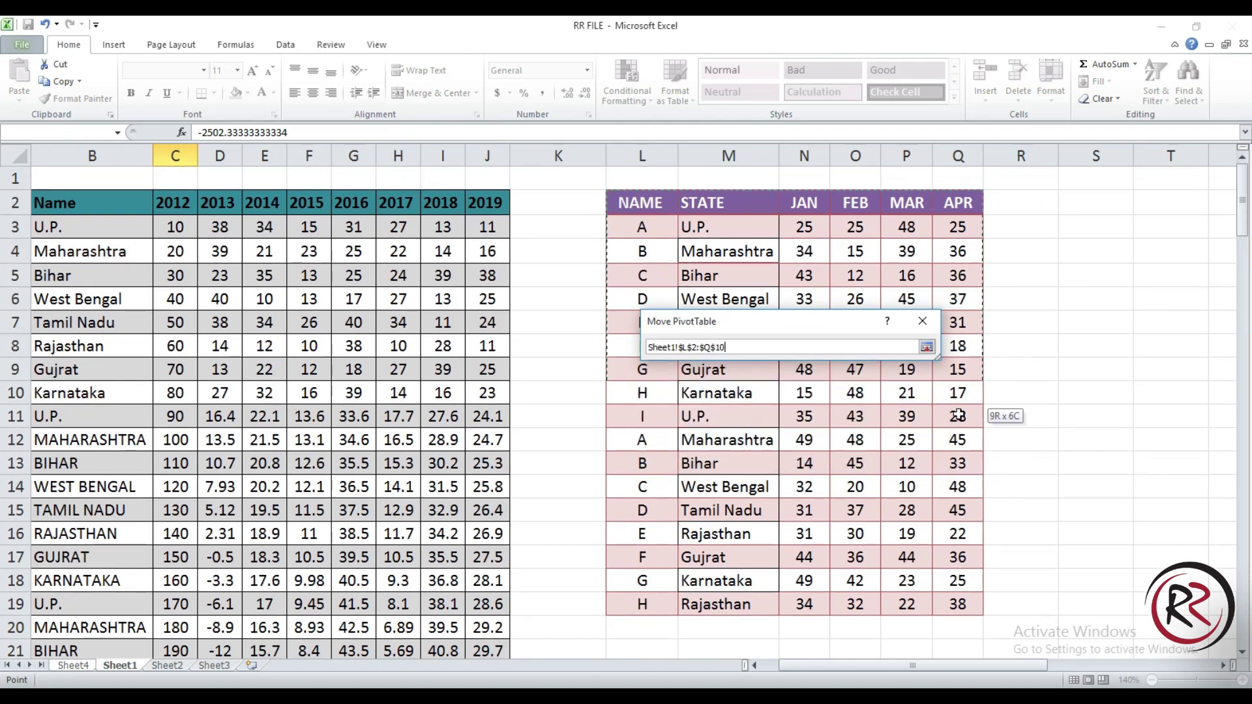
pyautogui.moveTo(958, 416); pyautogui.dragTo(958, 598)
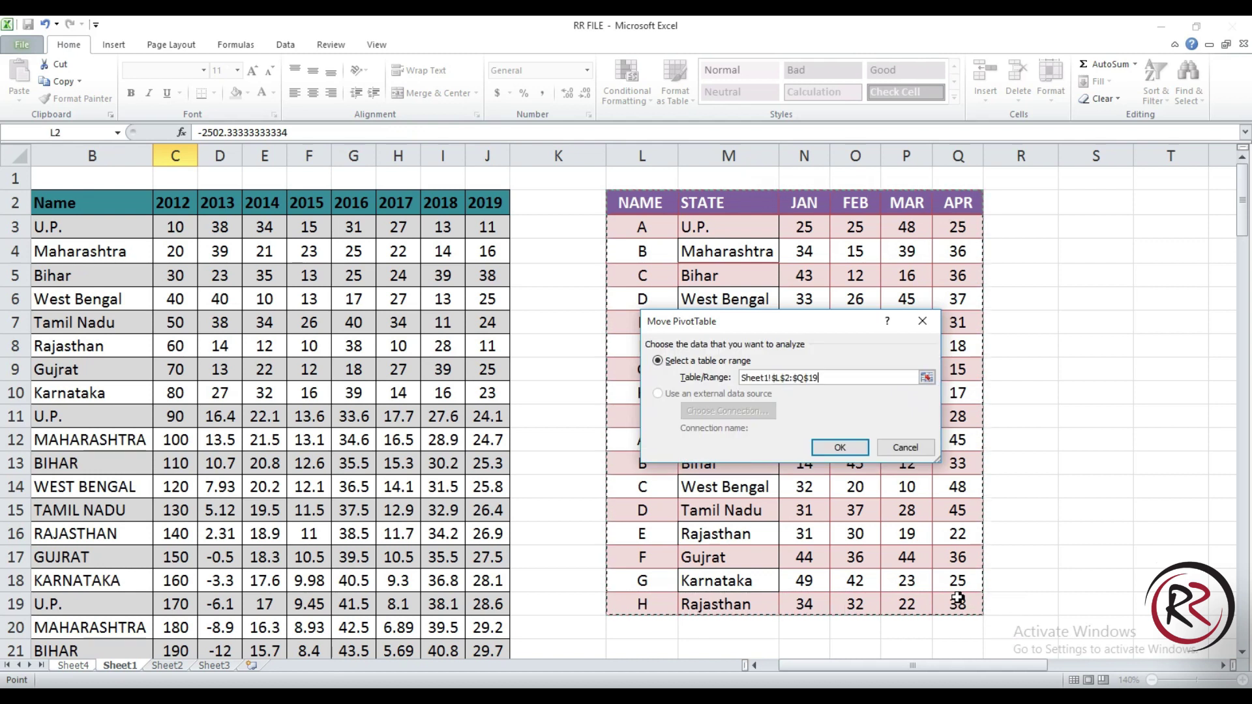
# Confirm the new source, then add STATE as a row field and sum JAN, FEB, MAR, APR
pyautogui.click(851, 446)
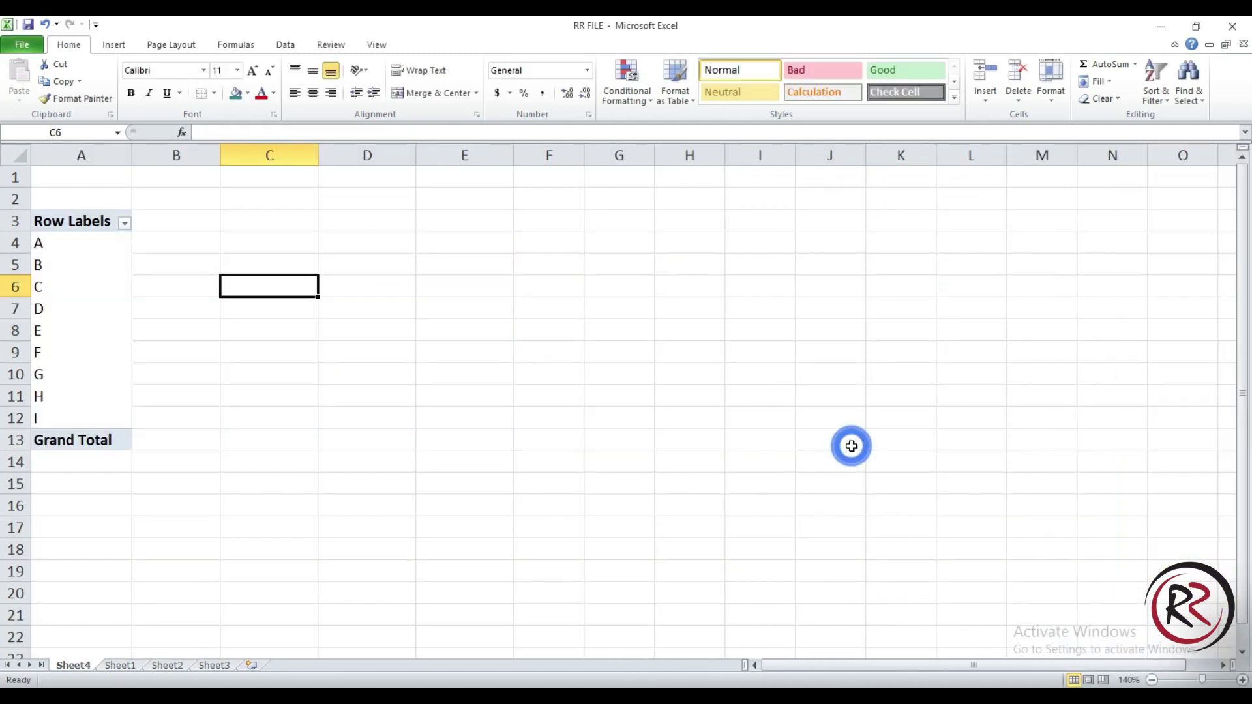
pyautogui.click(98, 296)
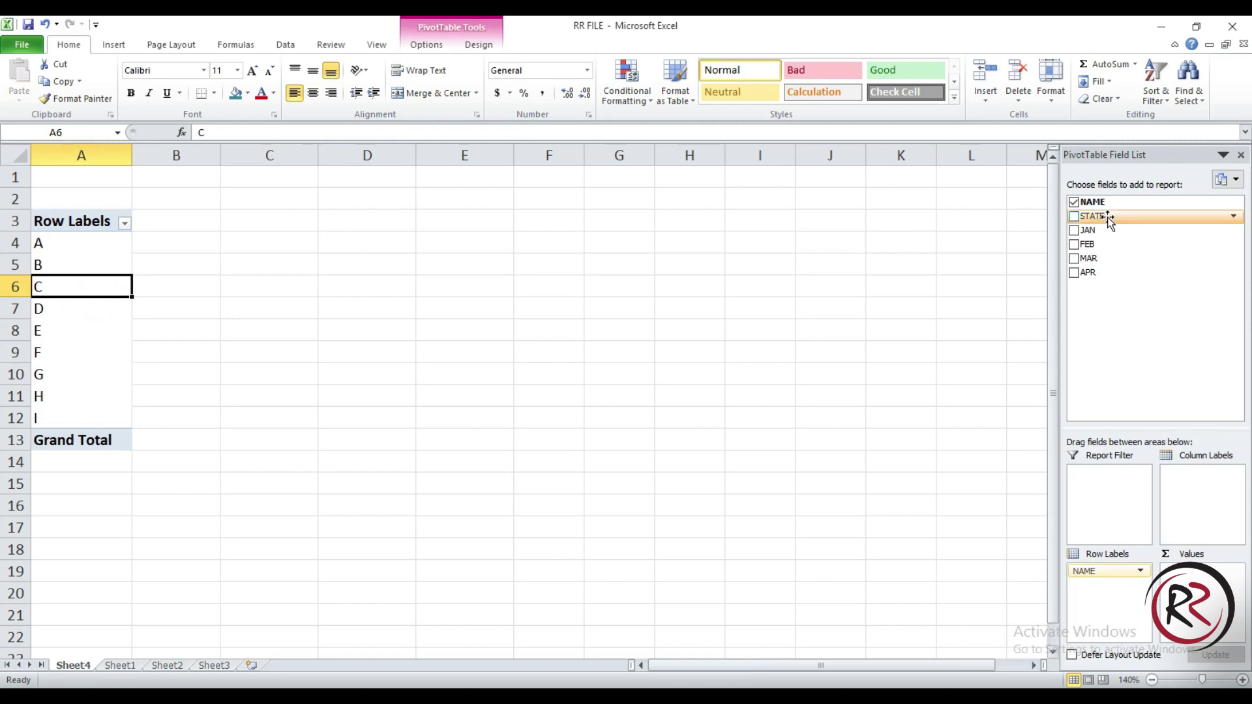
pyautogui.click(1074, 217)
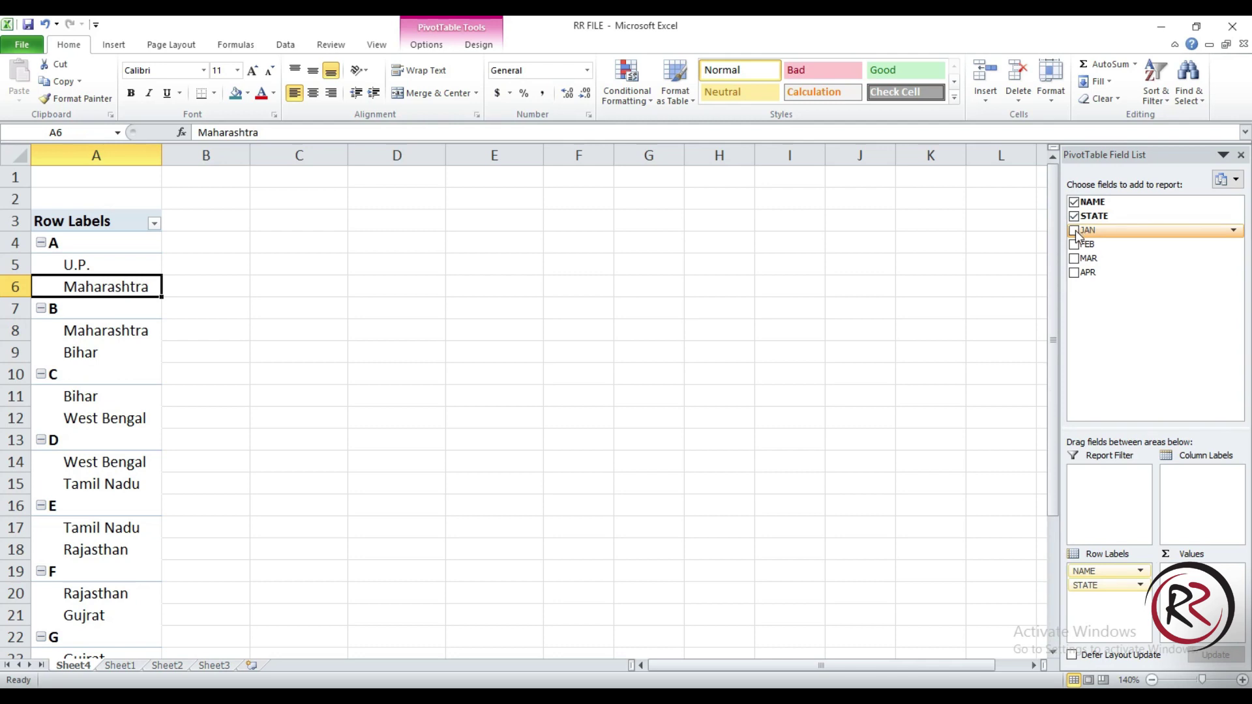
pyautogui.click(1074, 230)
pyautogui.click(1074, 244)
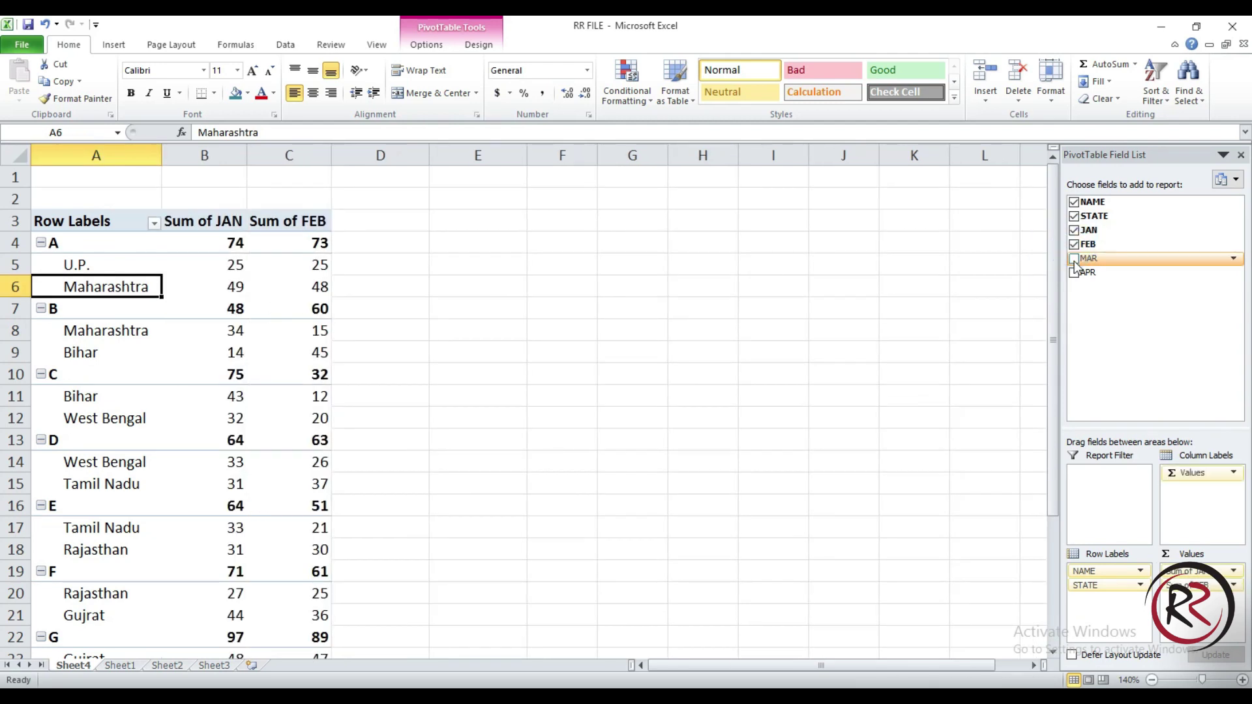
pyautogui.click(1074, 259)
pyautogui.click(1074, 273)
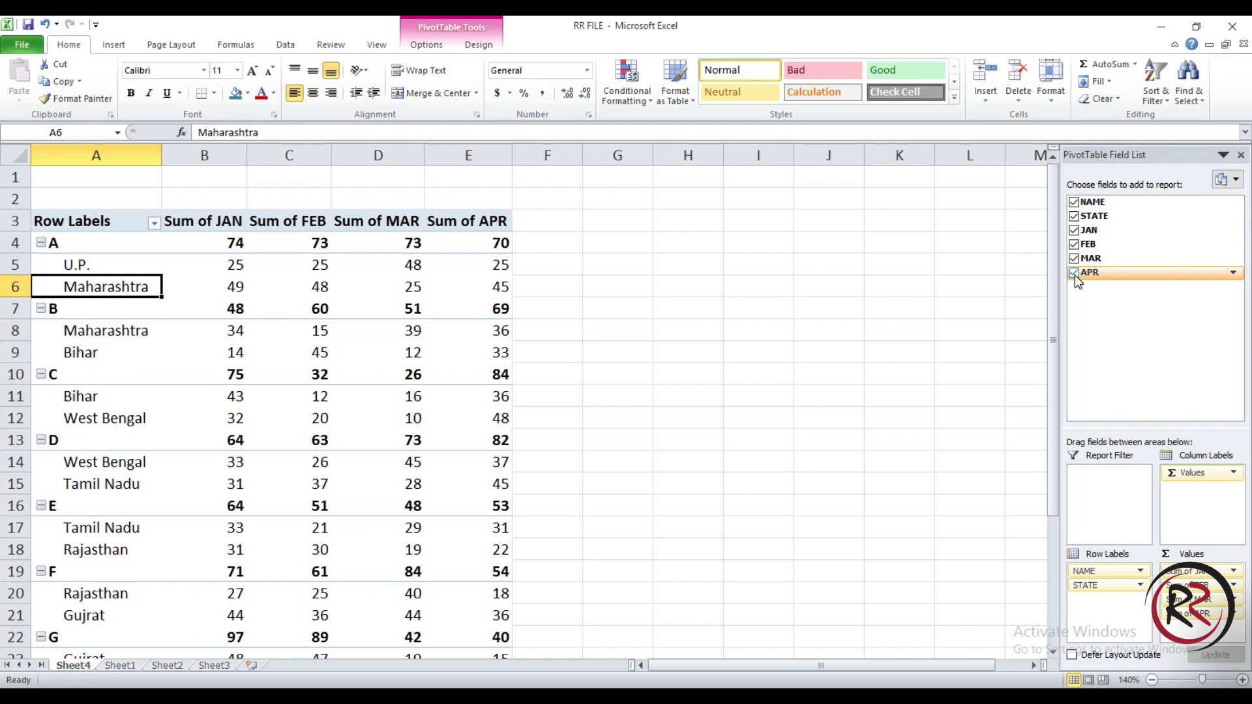
# Reorder the row fields so STATE is nested under each NAME
pyautogui.click(1074, 202)
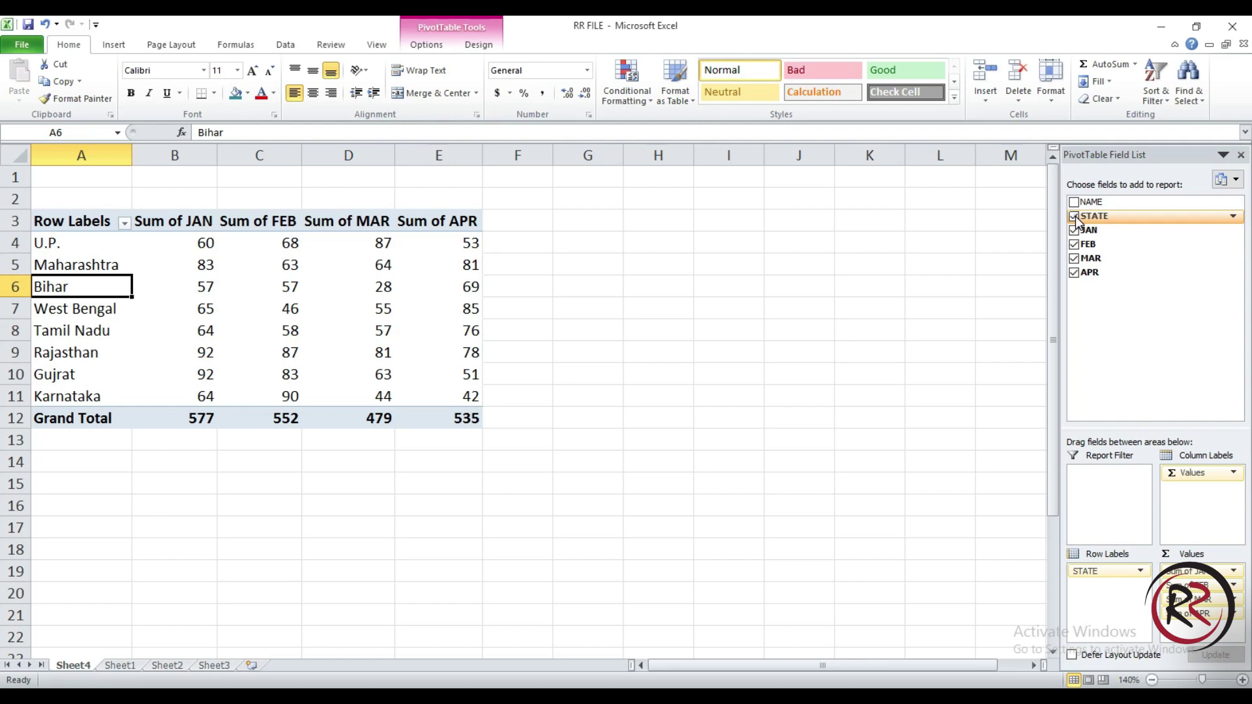
pyautogui.click(1074, 217)
pyautogui.click(1074, 202)
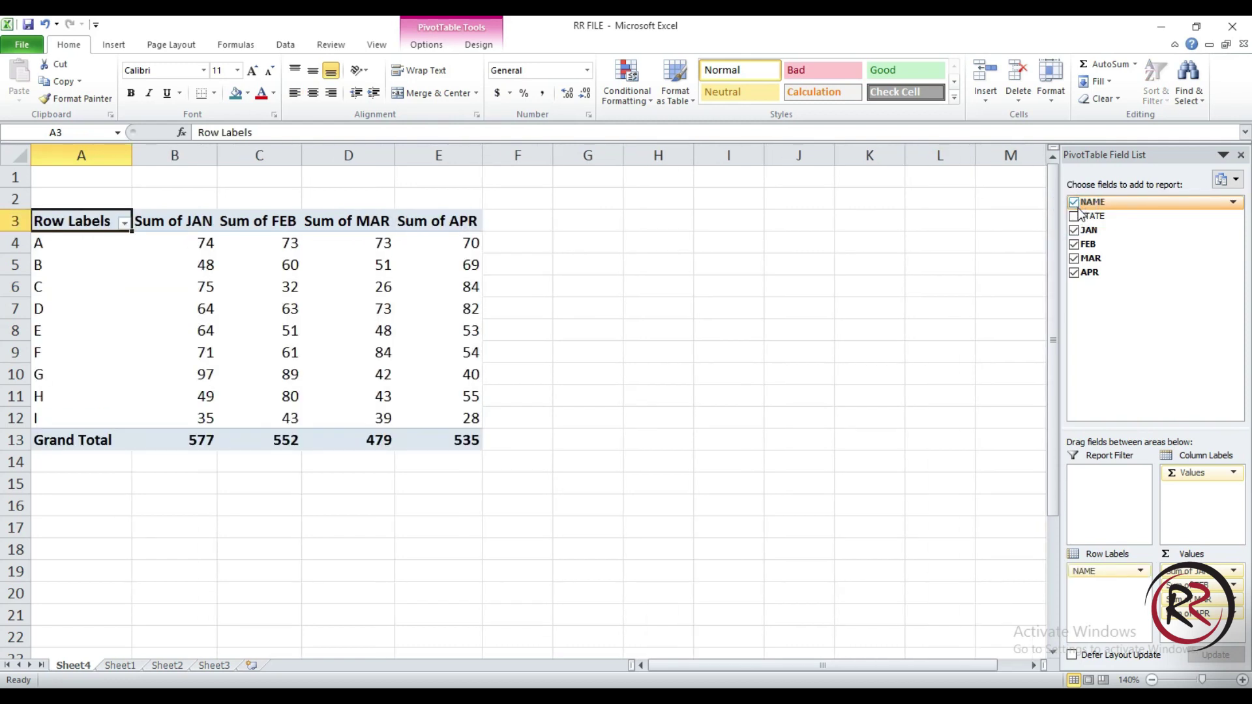
pyautogui.click(1074, 217)
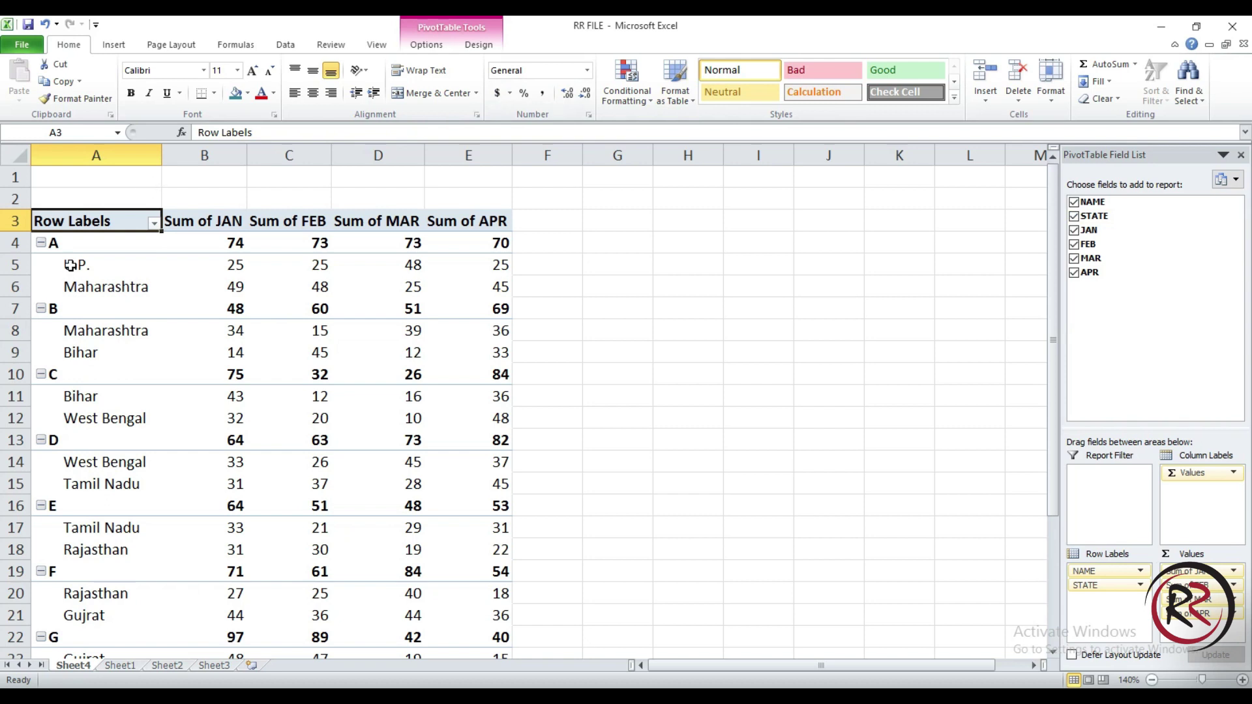
# Collapse the entire NAME field to hide each name's states
pyautogui.click(57, 243)
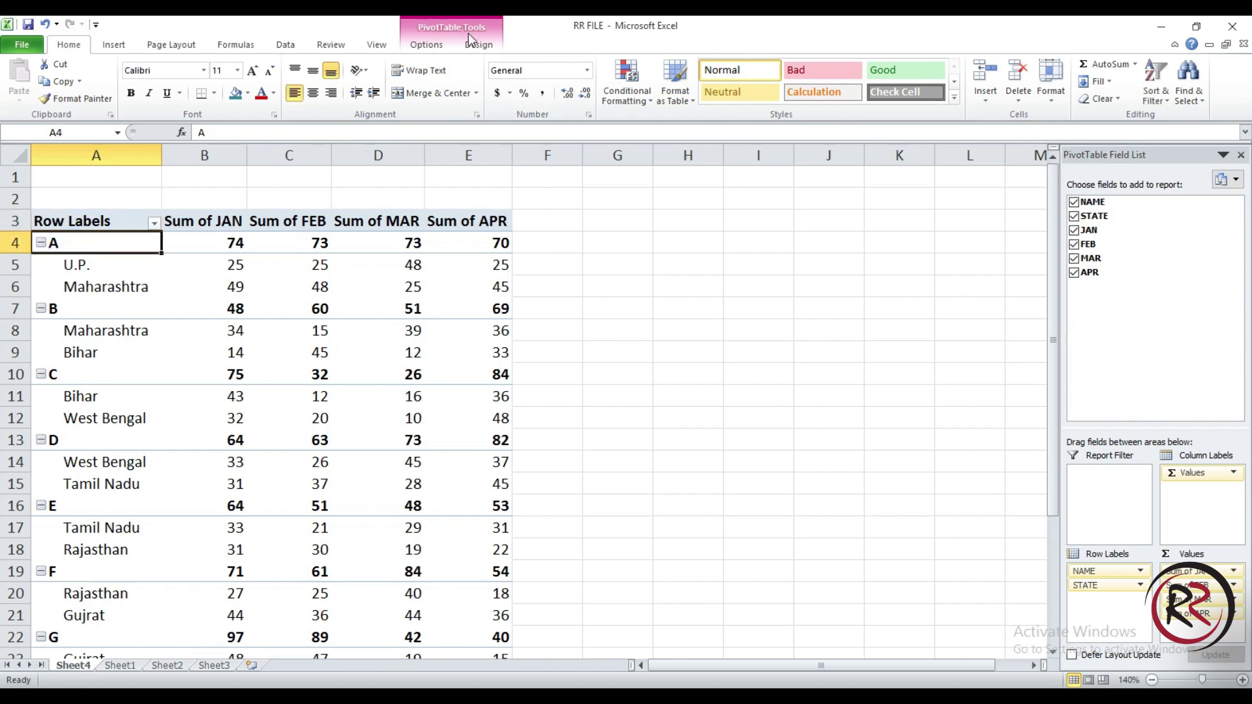
pyautogui.click(427, 45)
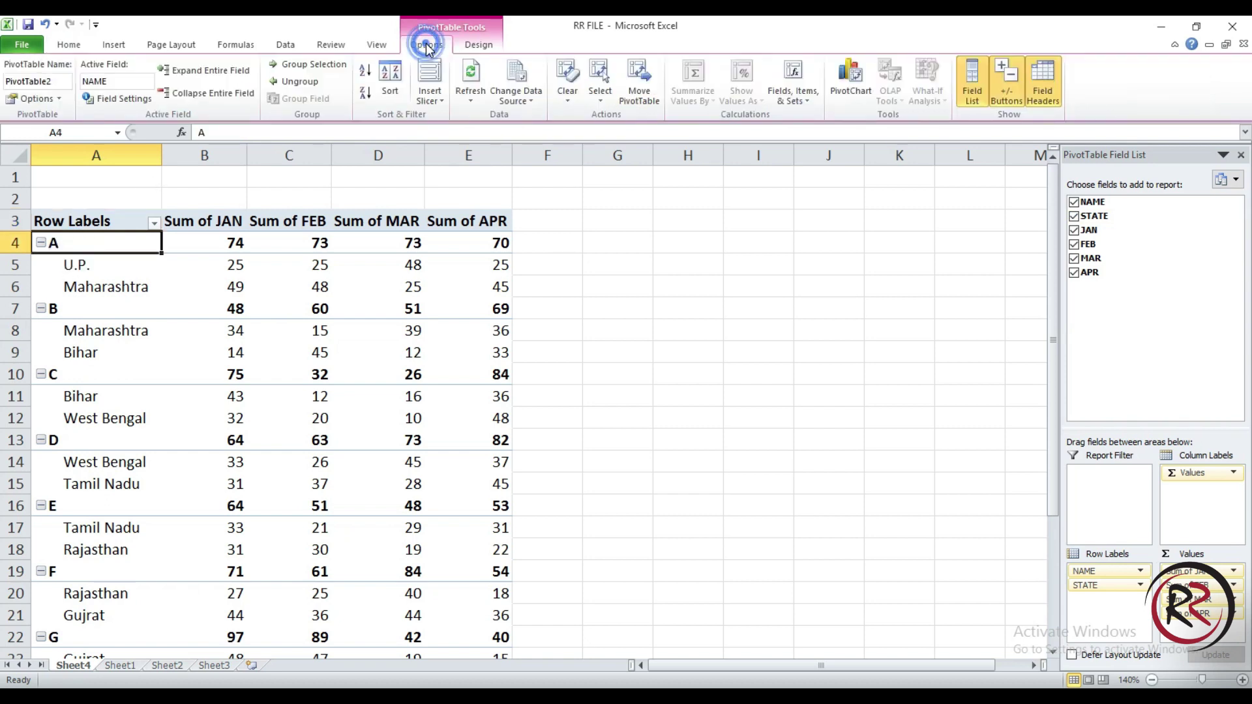
pyautogui.click(207, 95)
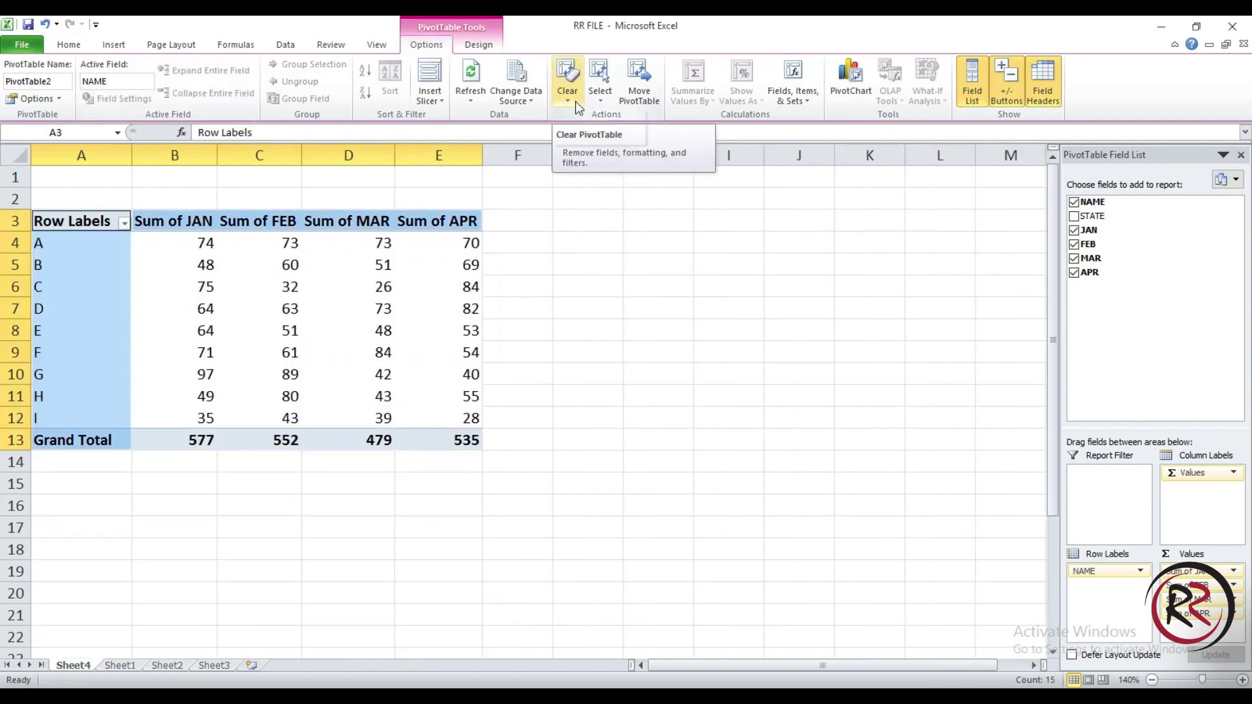
# Clear the whole PivotTable and re-add NAME with STATE nested beneath it
pyautogui.click(575, 101)
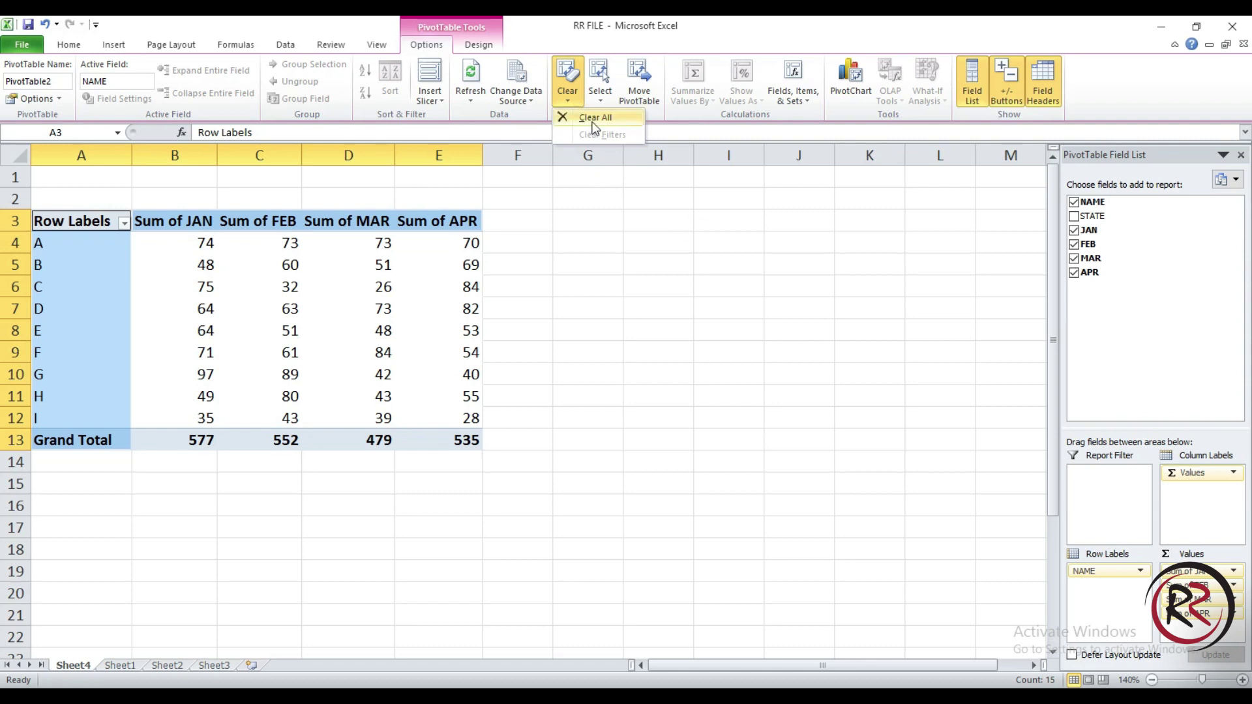
pyautogui.click(595, 117)
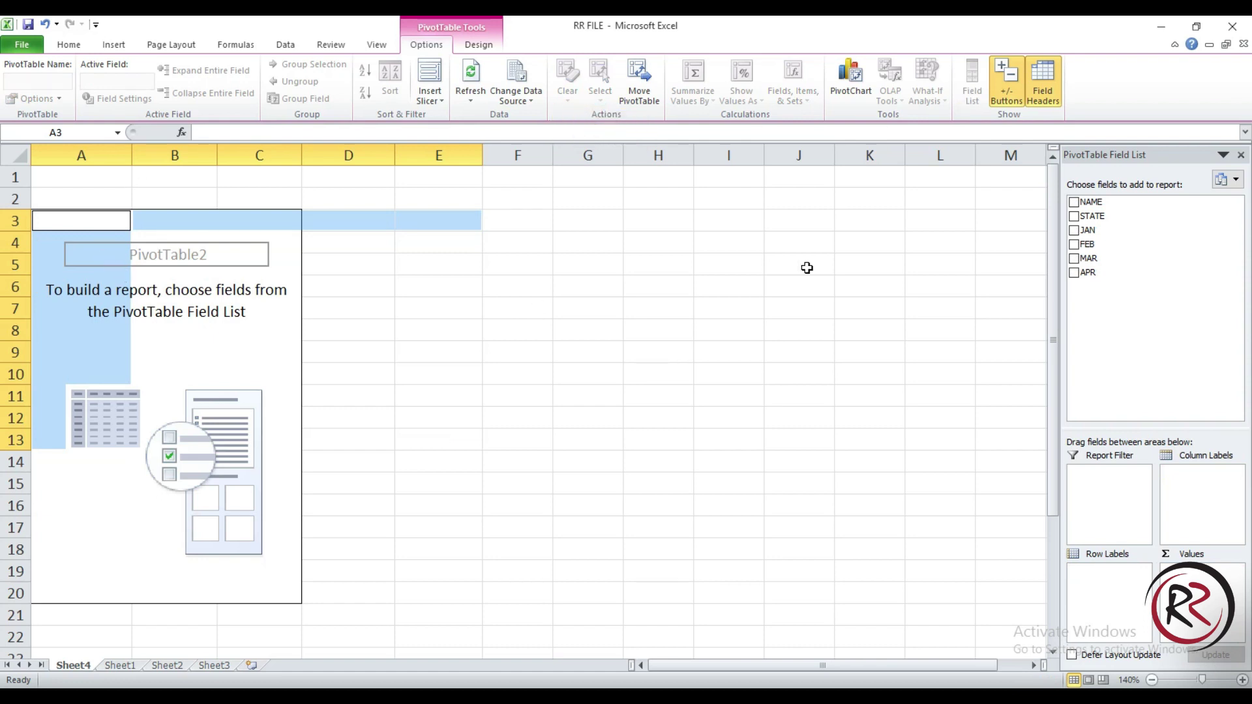
pyautogui.click(1075, 203)
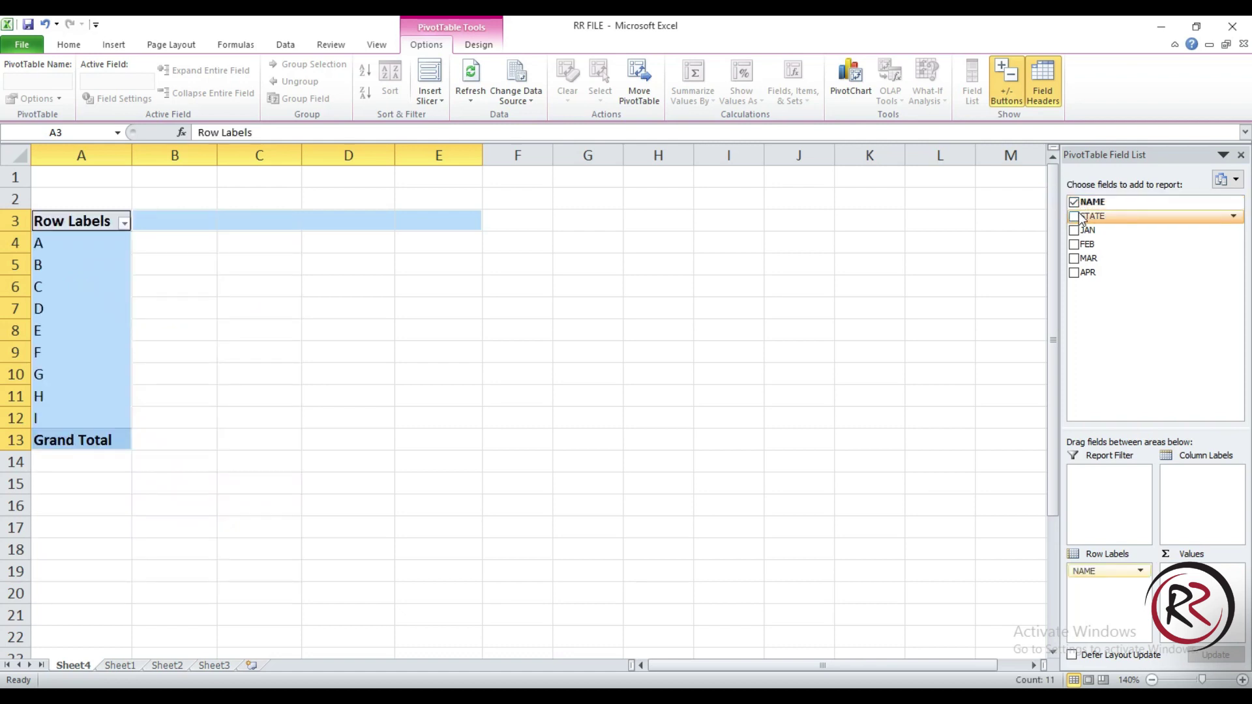
pyautogui.click(1074, 217)
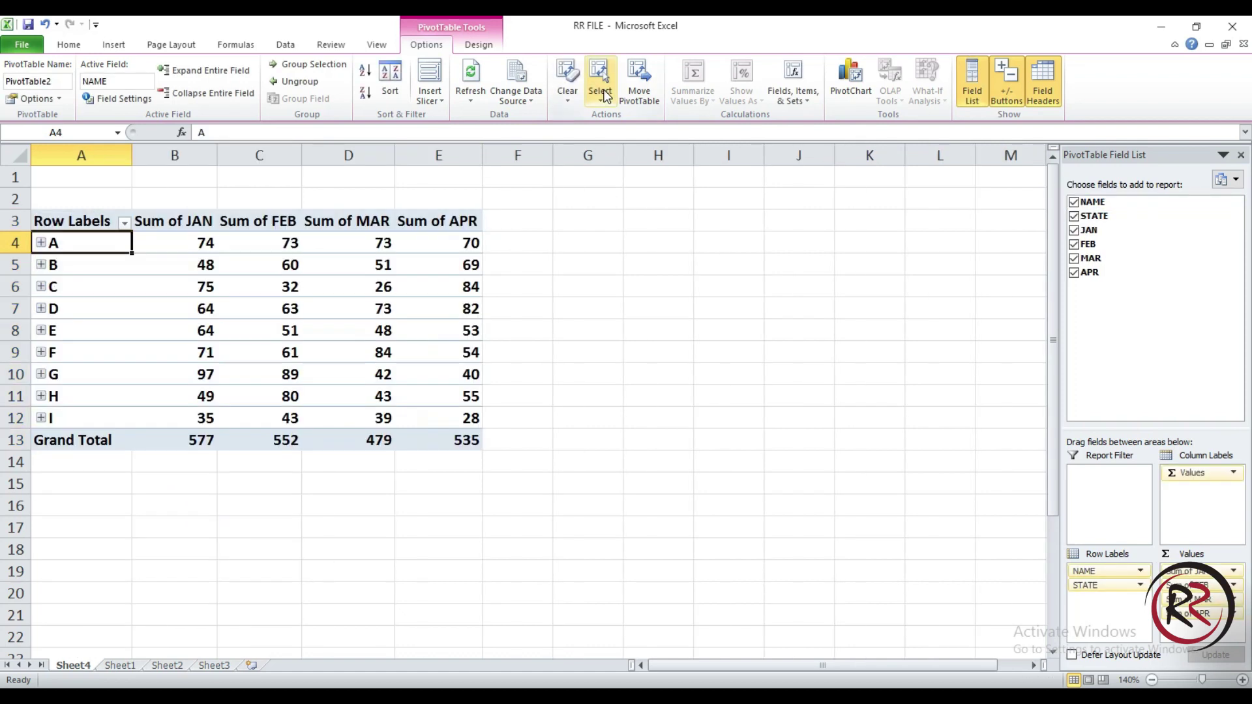
pyautogui.click(600, 85)
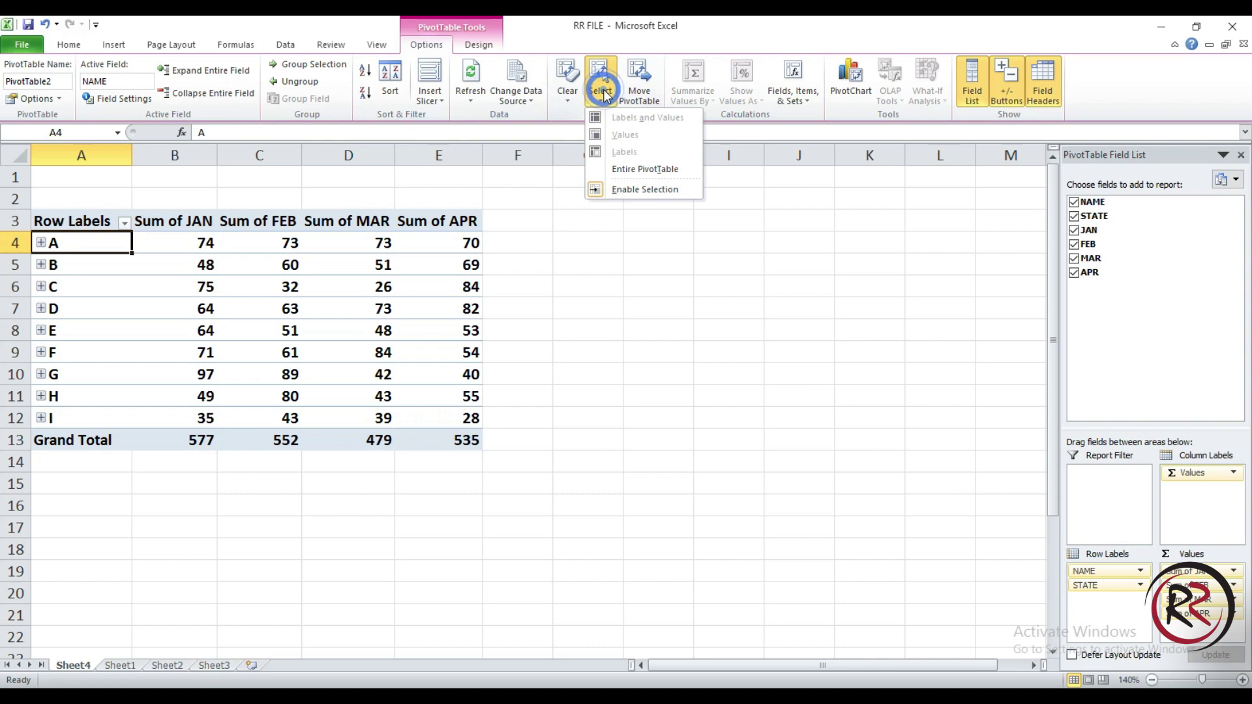
pyautogui.click(626, 167)
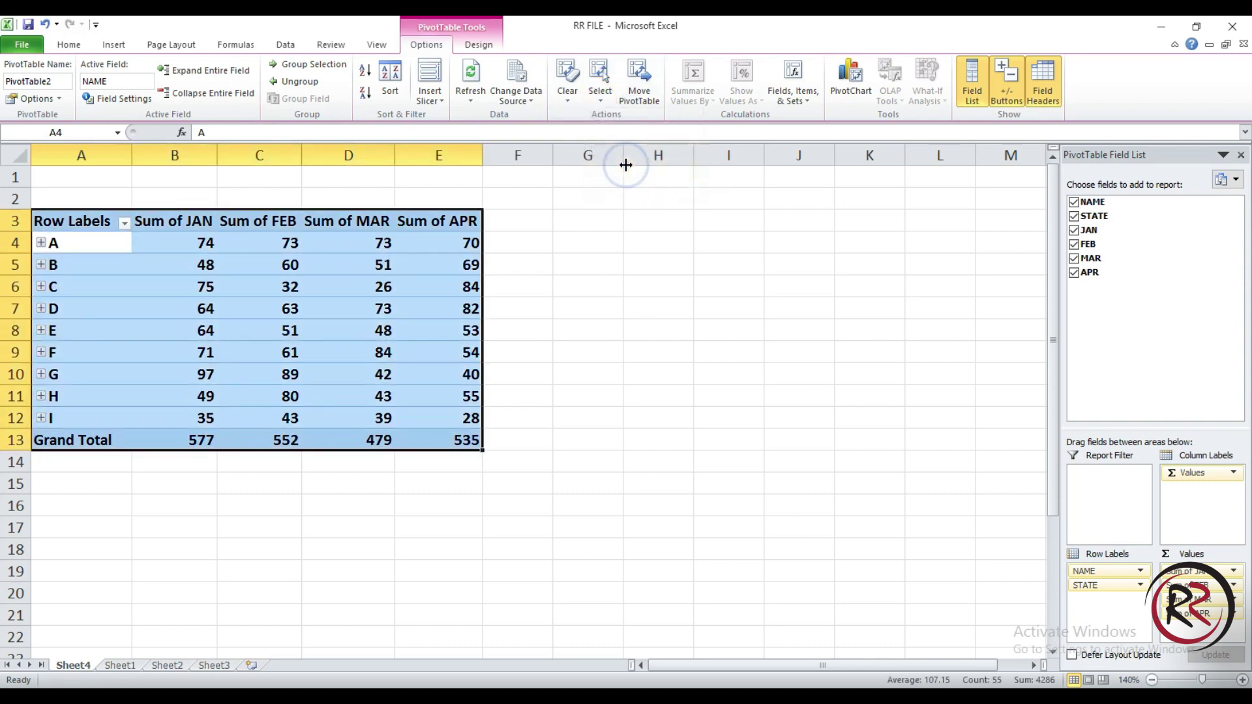
pyautogui.click(605, 101)
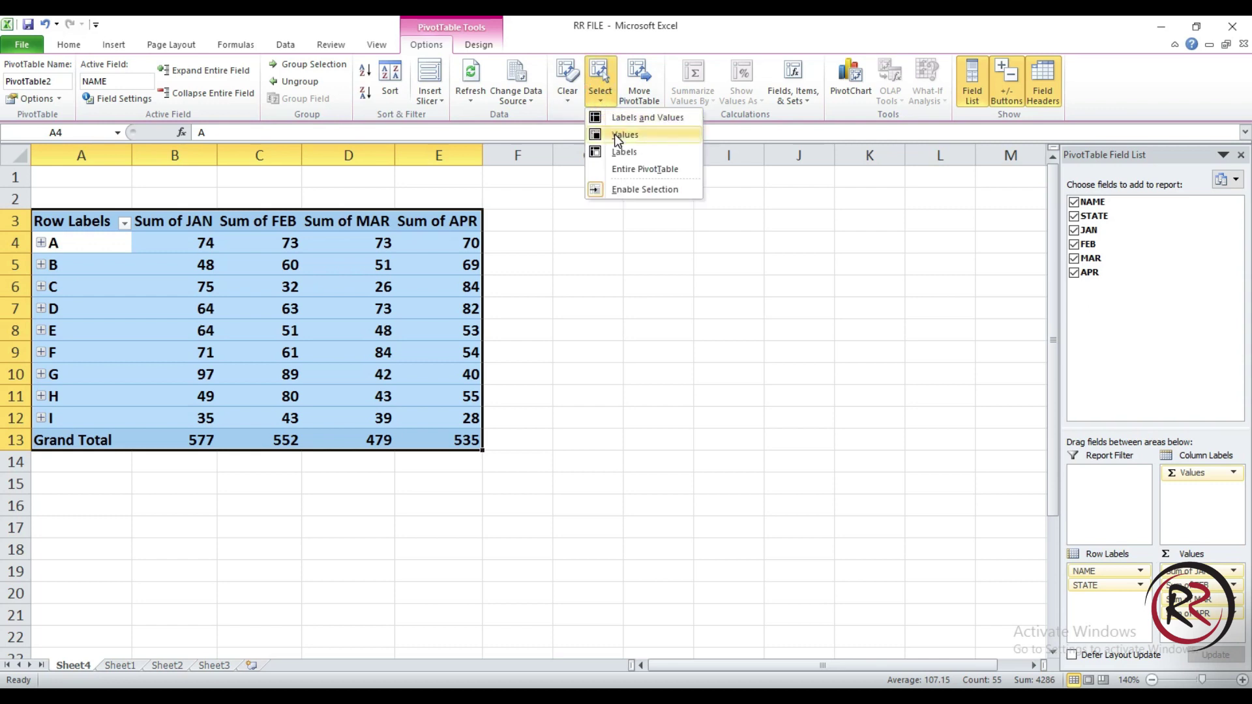
pyautogui.click(614, 135)
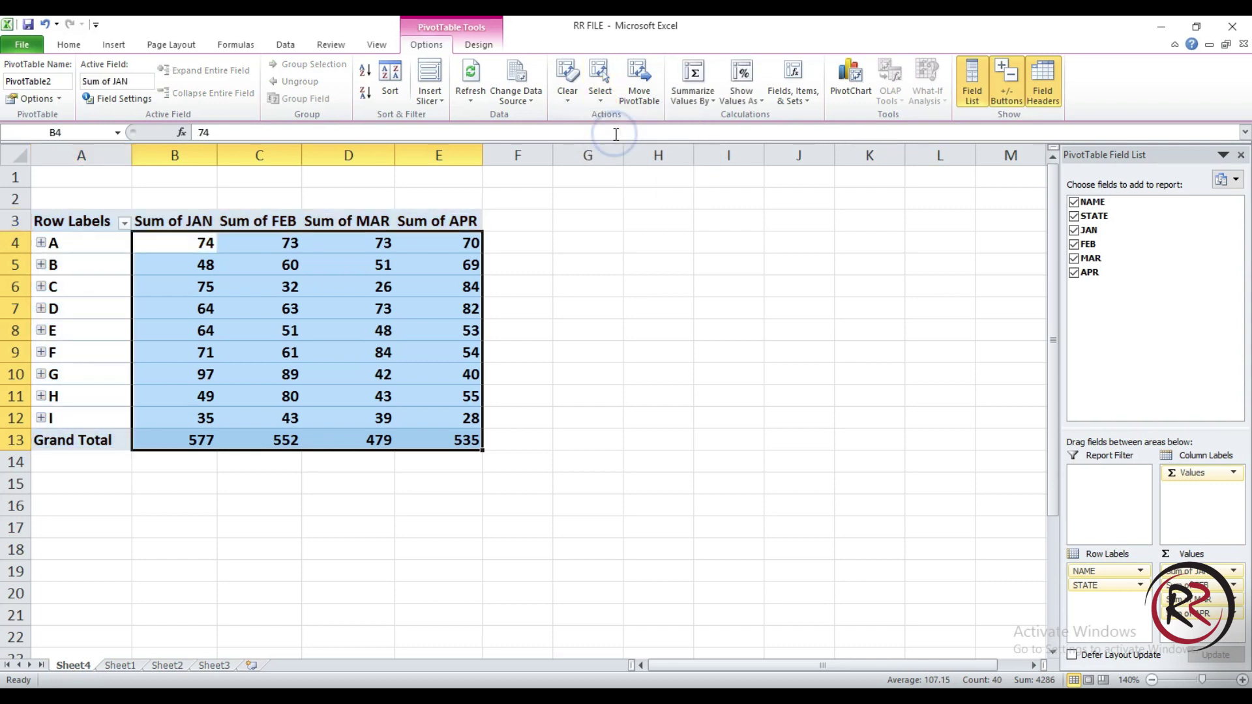
pyautogui.click(597, 94)
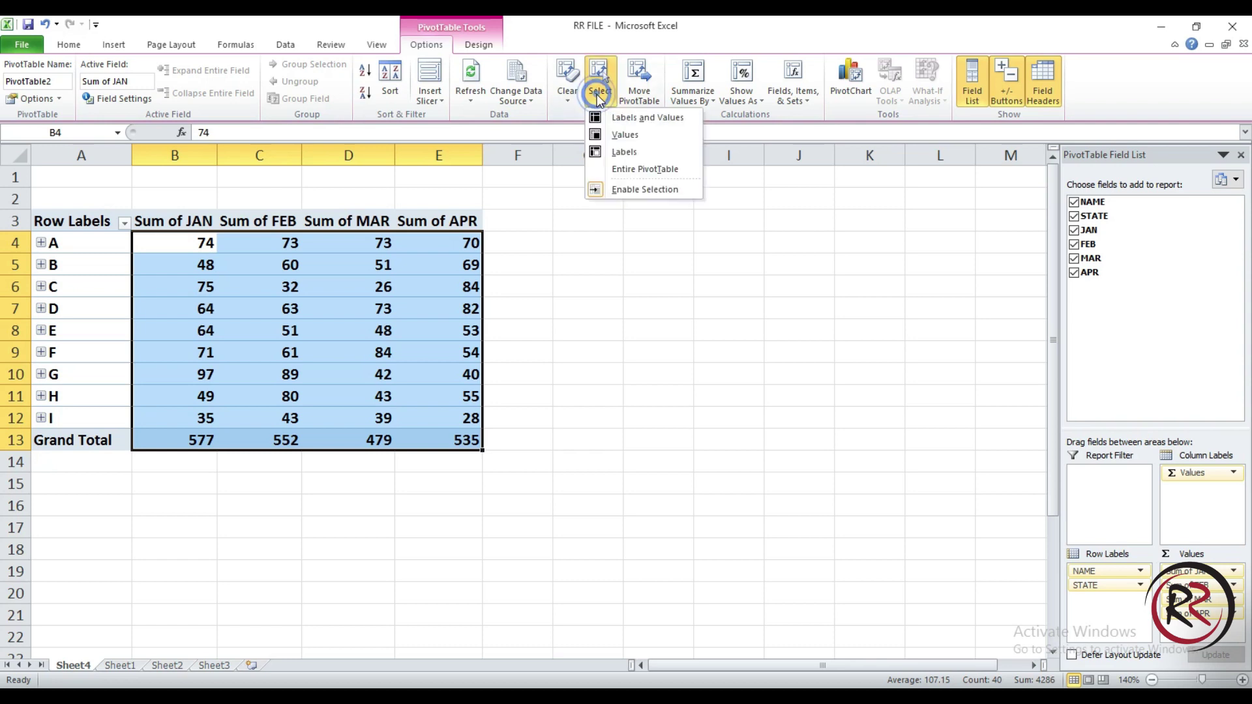
pyautogui.click(613, 157)
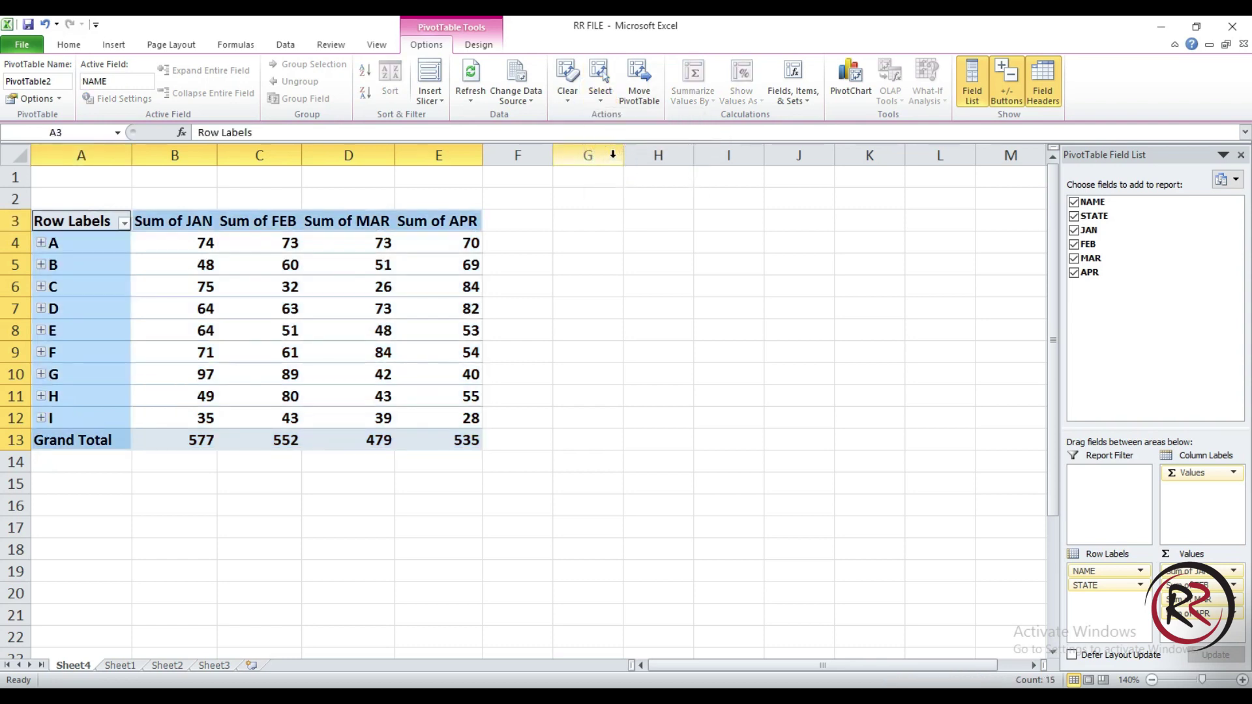
pyautogui.click(605, 98)
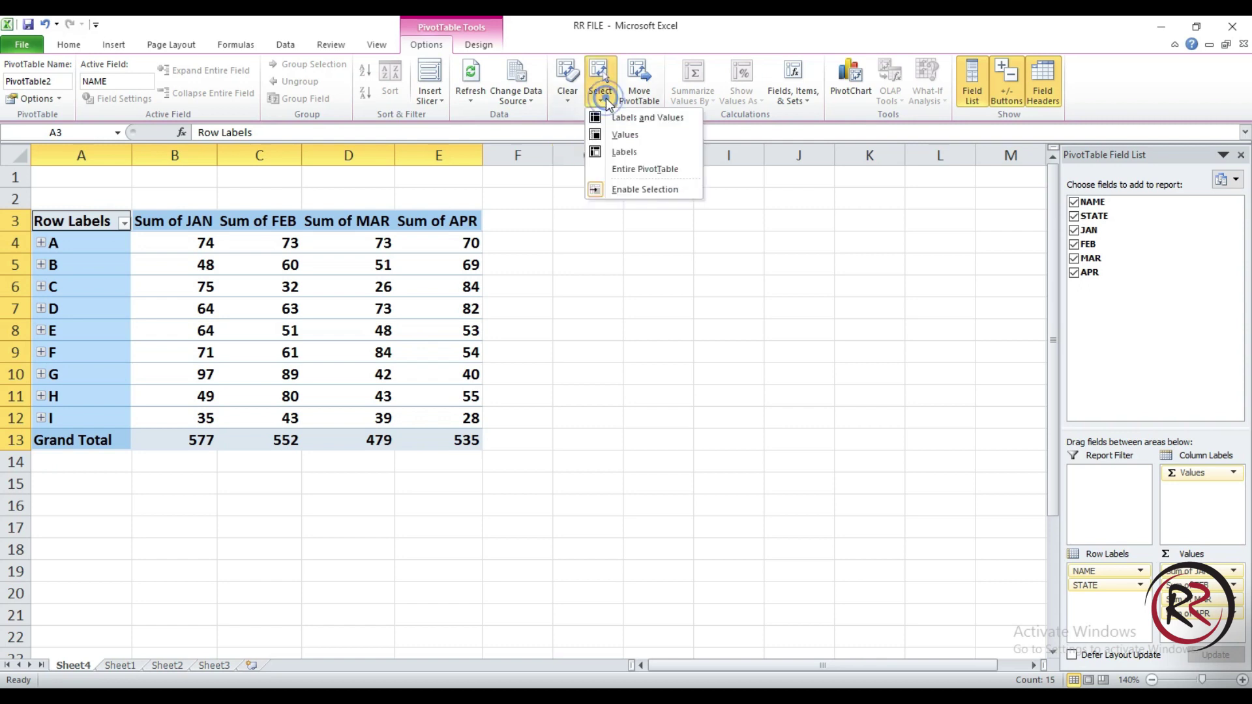
pyautogui.click(630, 188)
pyautogui.click(390, 287)
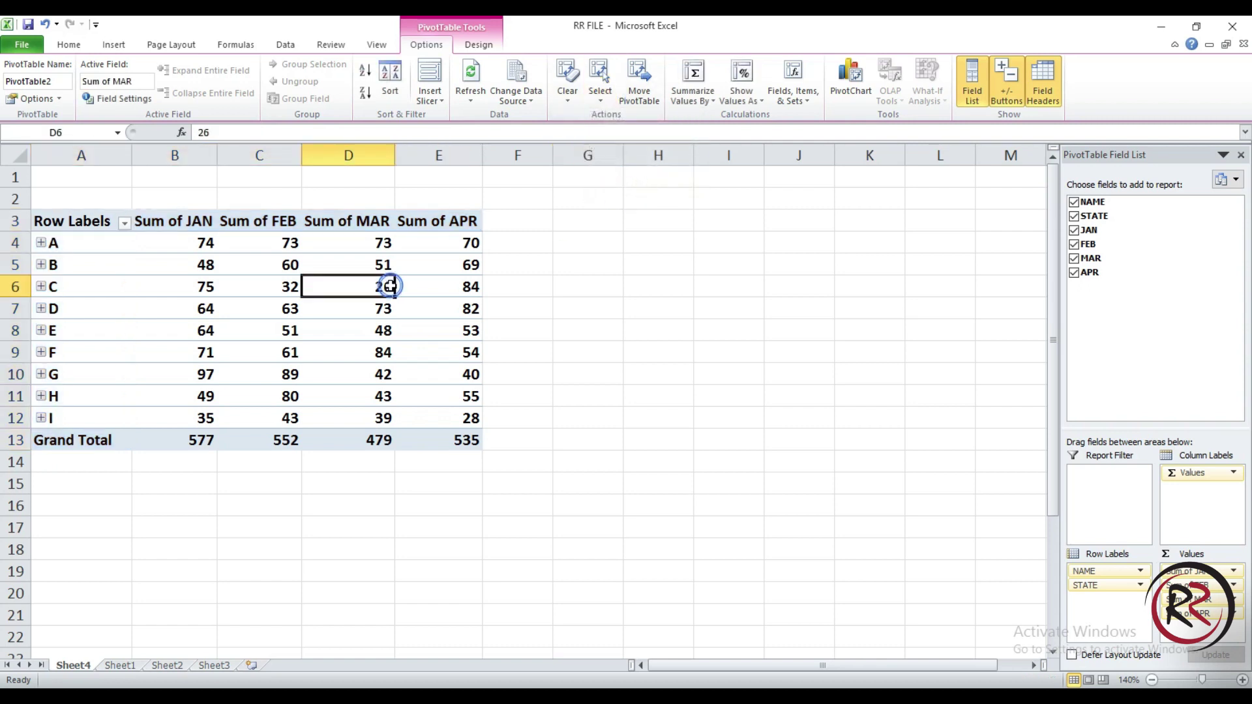
pyautogui.click(637, 105)
pyautogui.click(913, 335)
# Move the PivotTable to cell I3, then onto a new worksheet
pyautogui.click(640, 101)
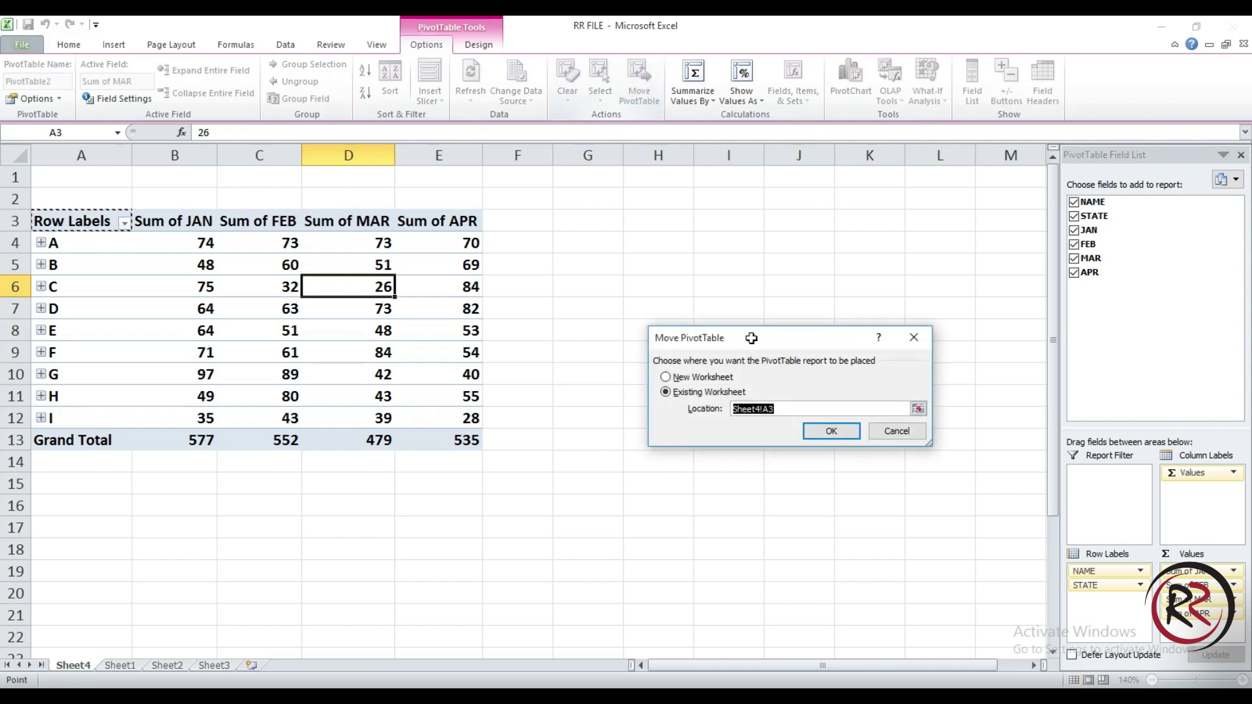
pyautogui.click(720, 226)
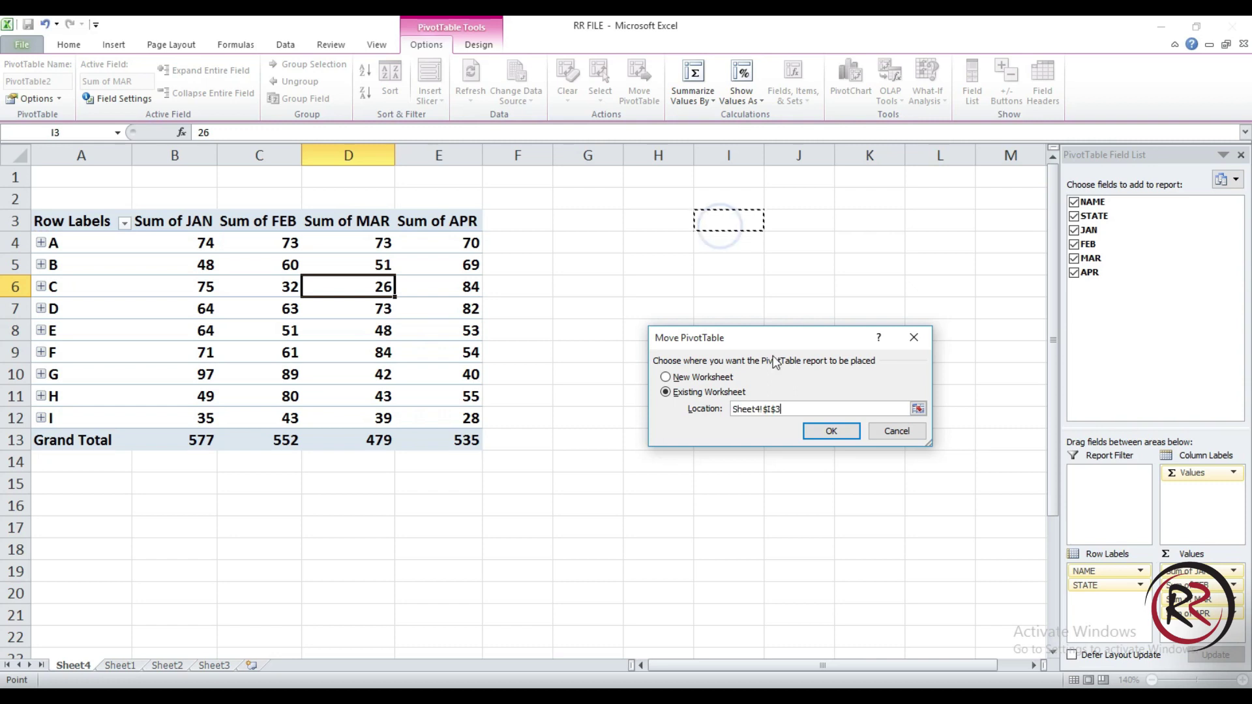
pyautogui.click(825, 432)
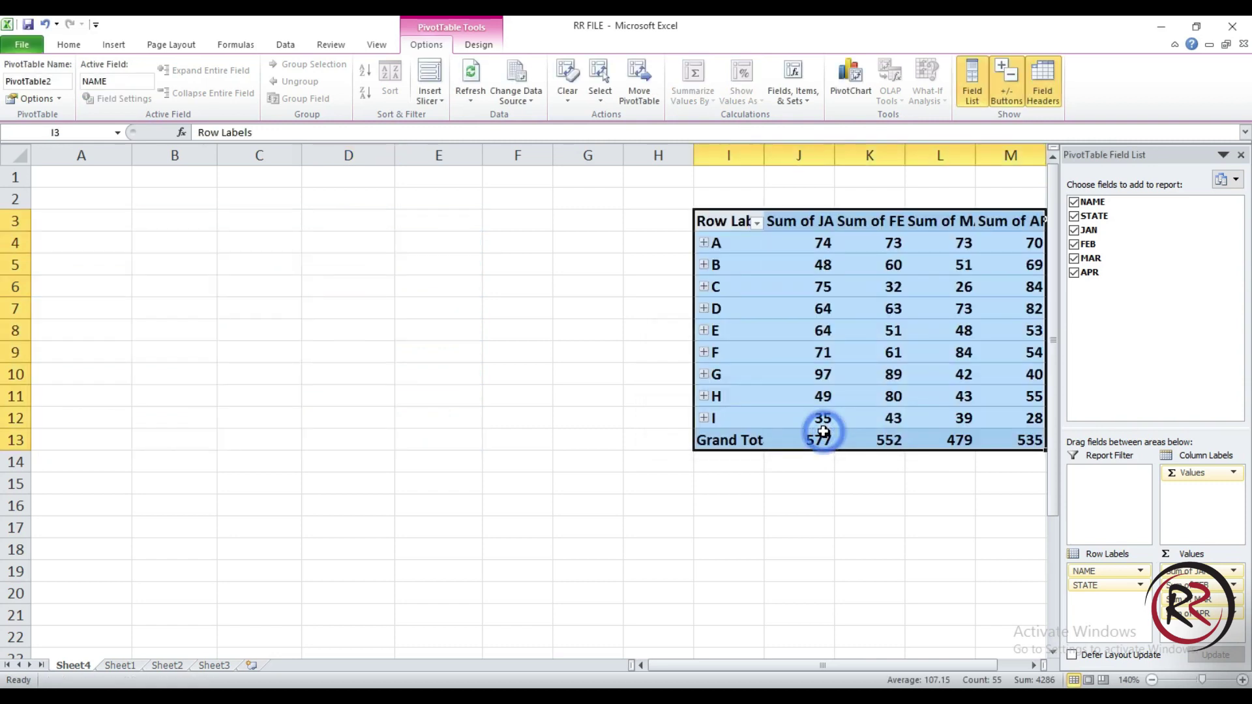
pyautogui.click(644, 103)
pyautogui.click(684, 382)
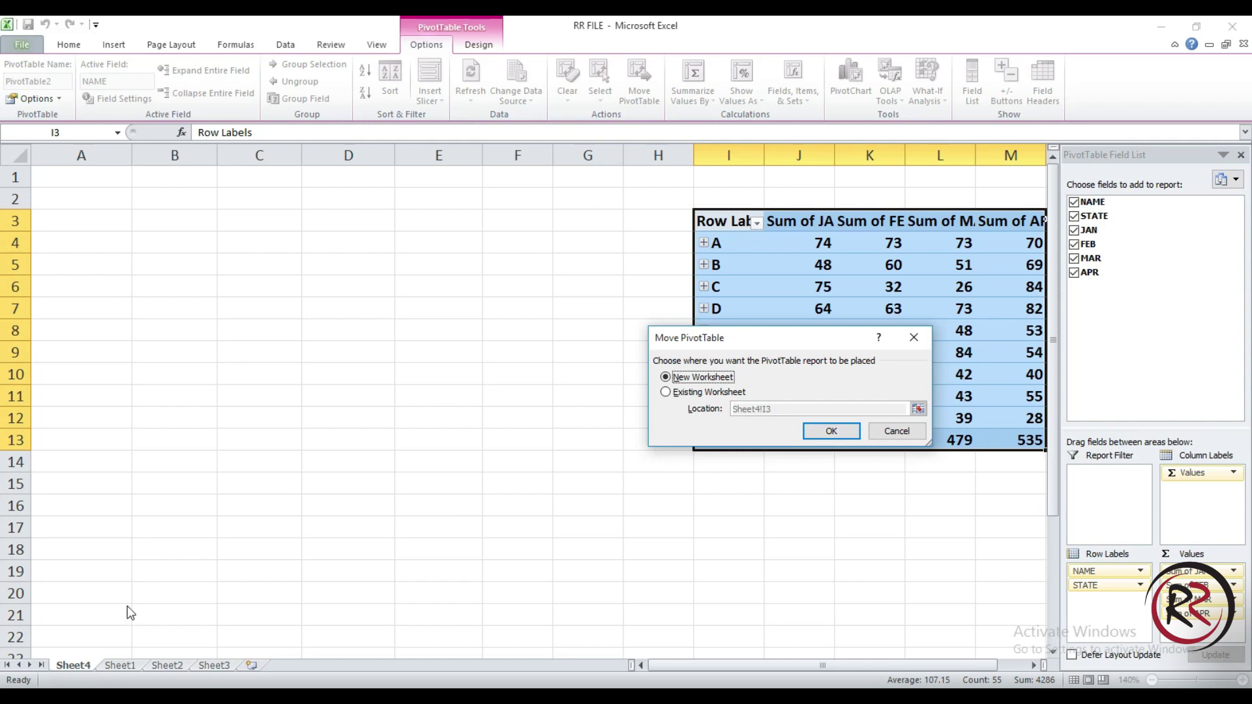
pyautogui.click(828, 431)
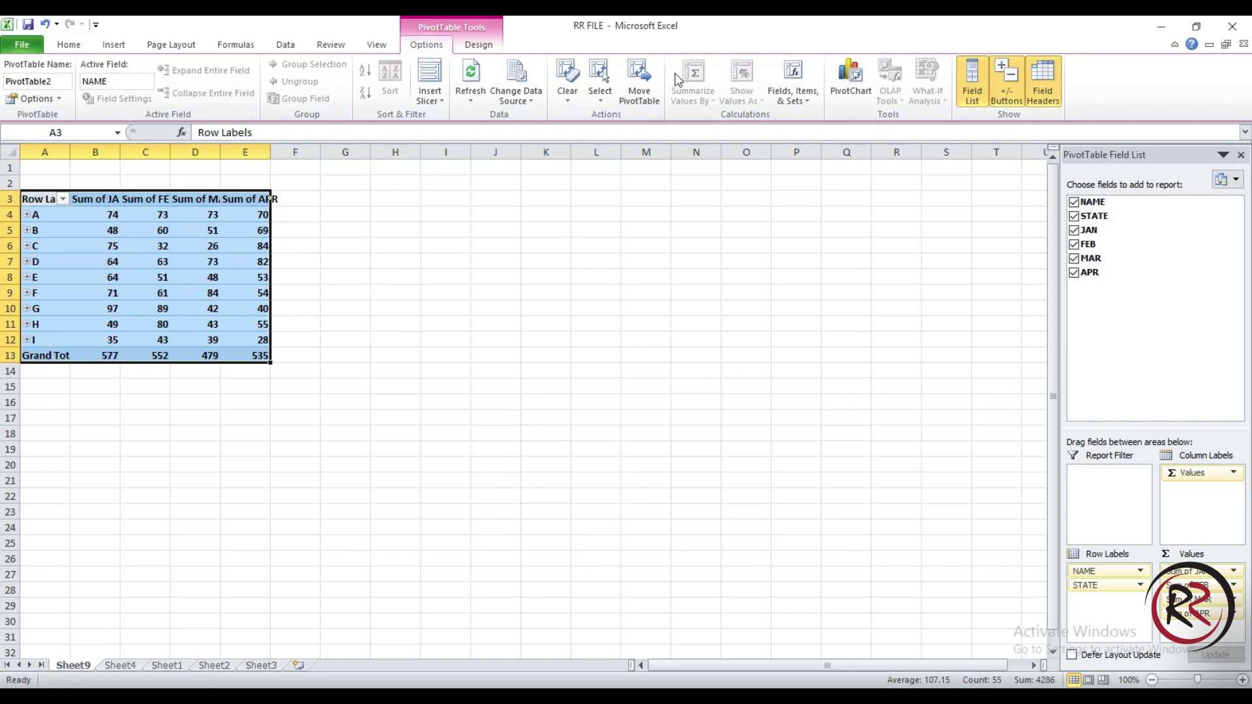
# Move the PivotTable back to Sheet4, starting at cell B3
pyautogui.click(639, 85)
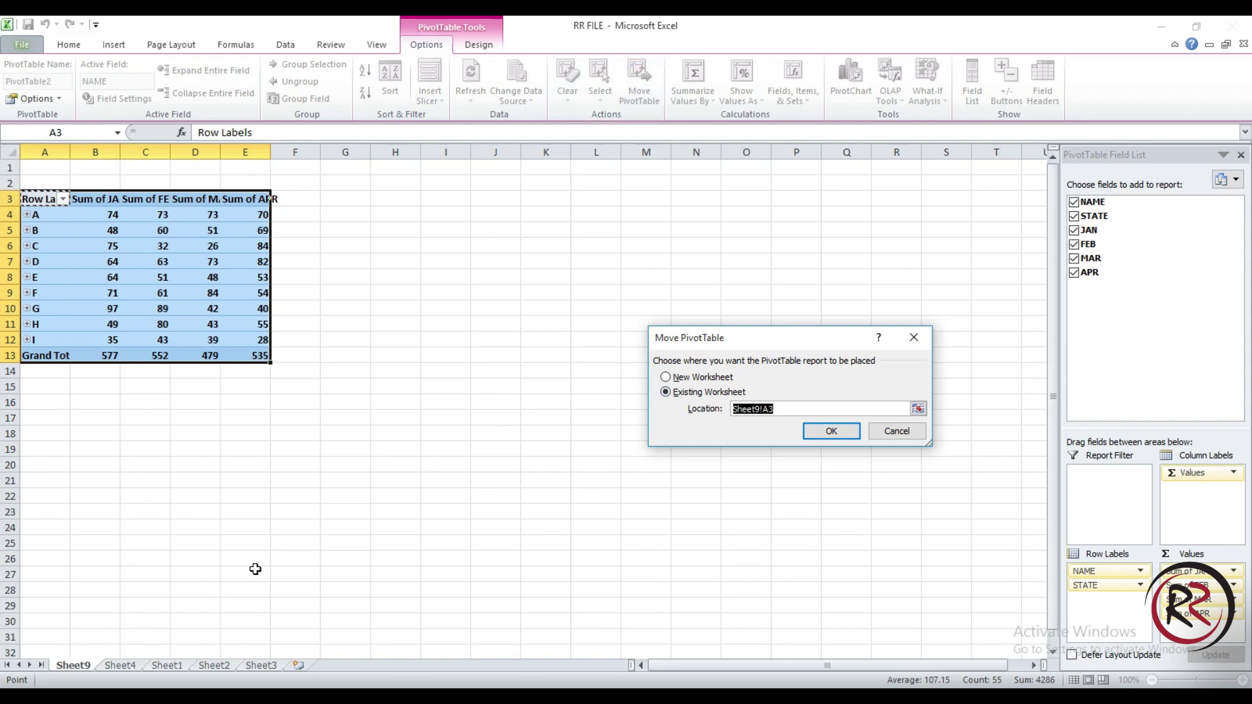
pyautogui.click(168, 666)
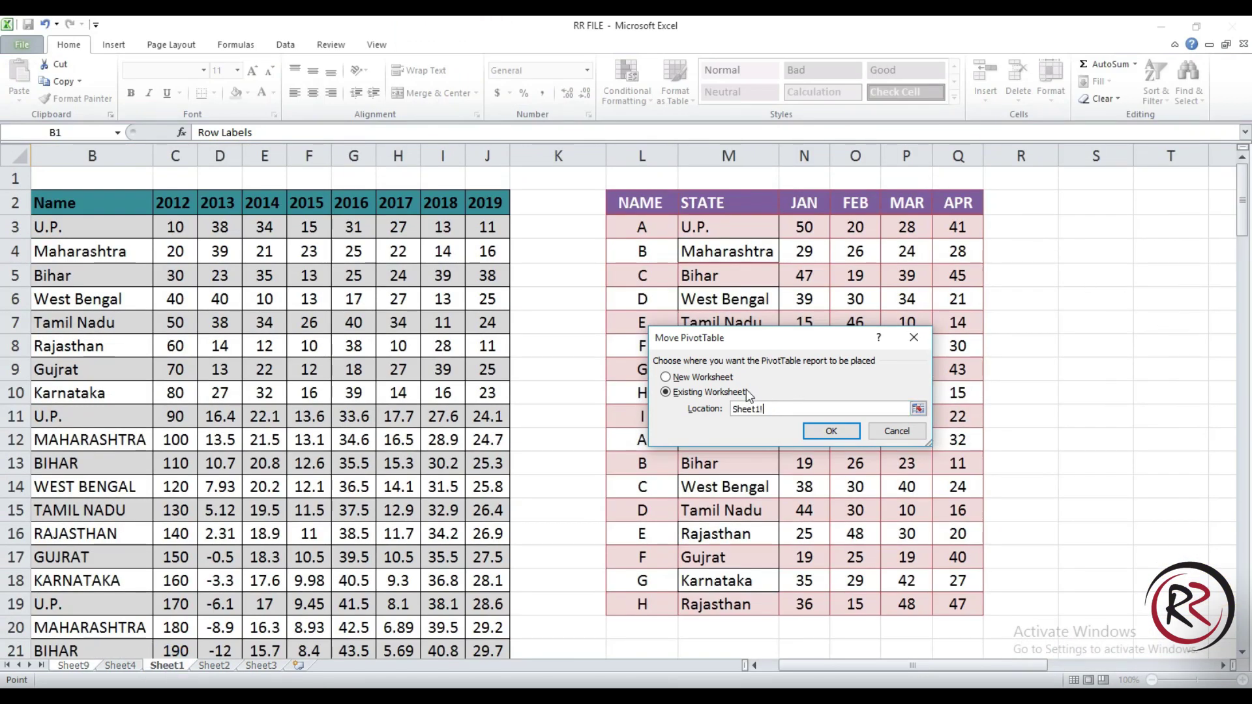
pyautogui.click(123, 666)
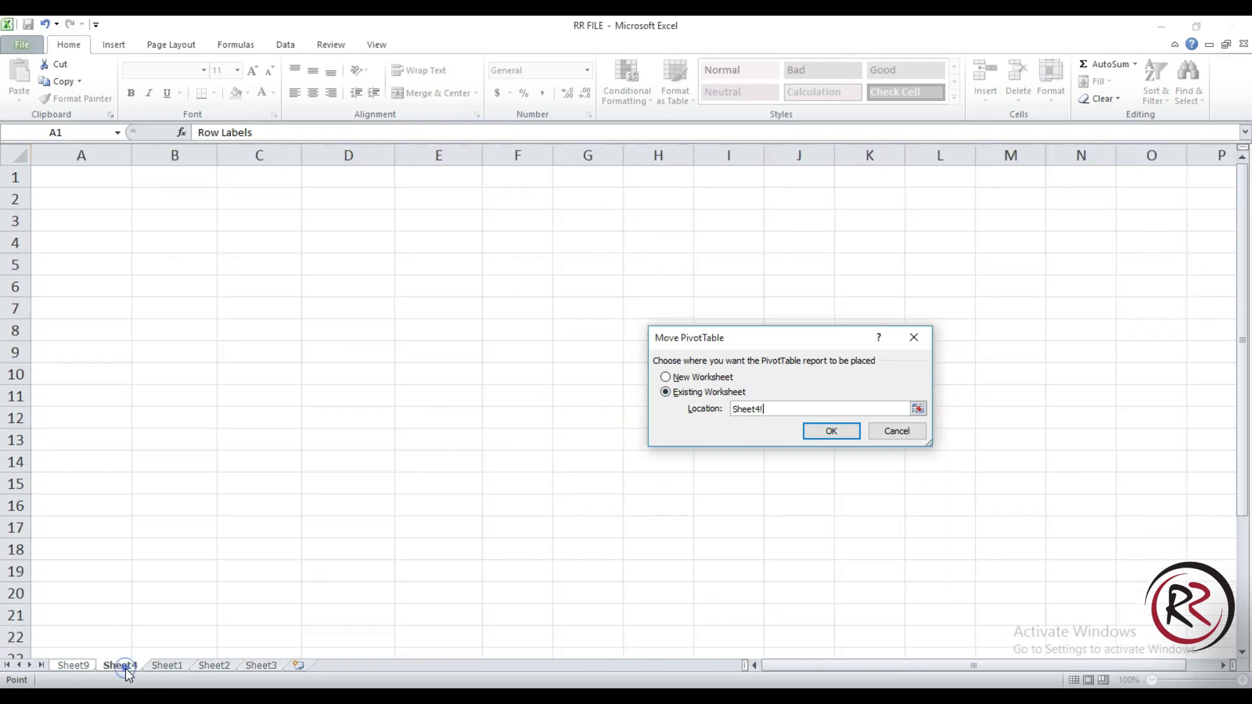
pyautogui.click(184, 223)
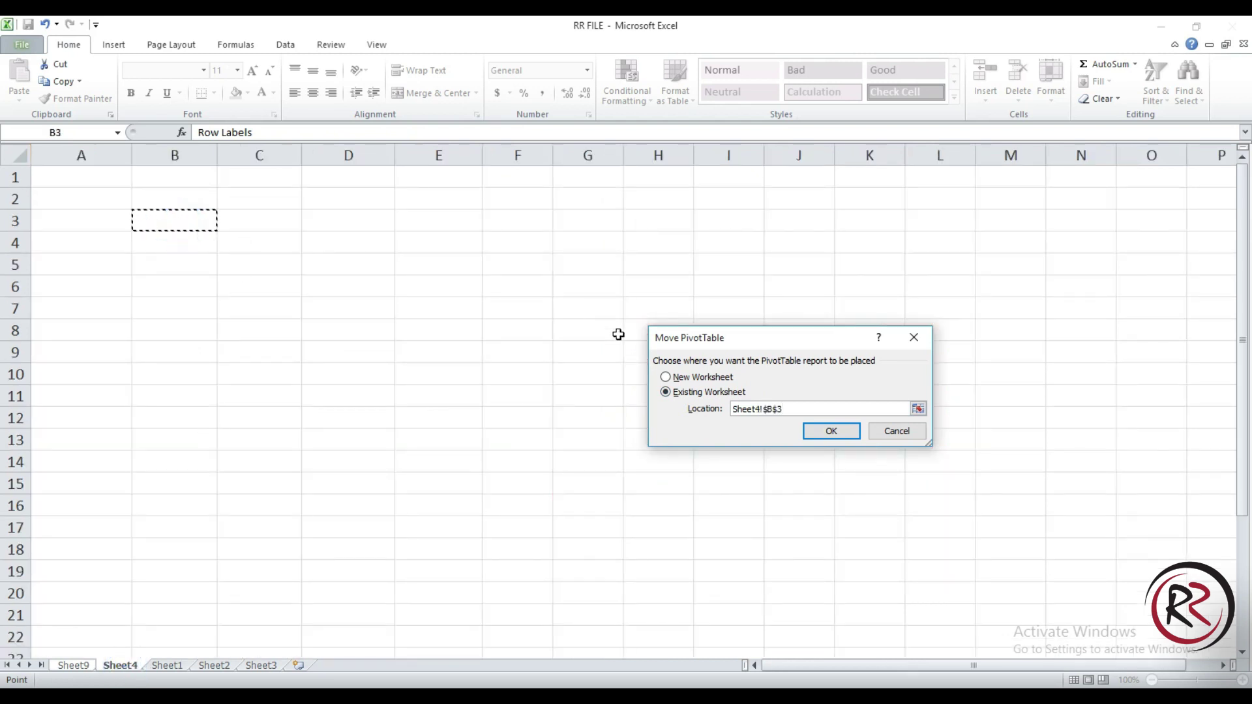
pyautogui.click(831, 431)
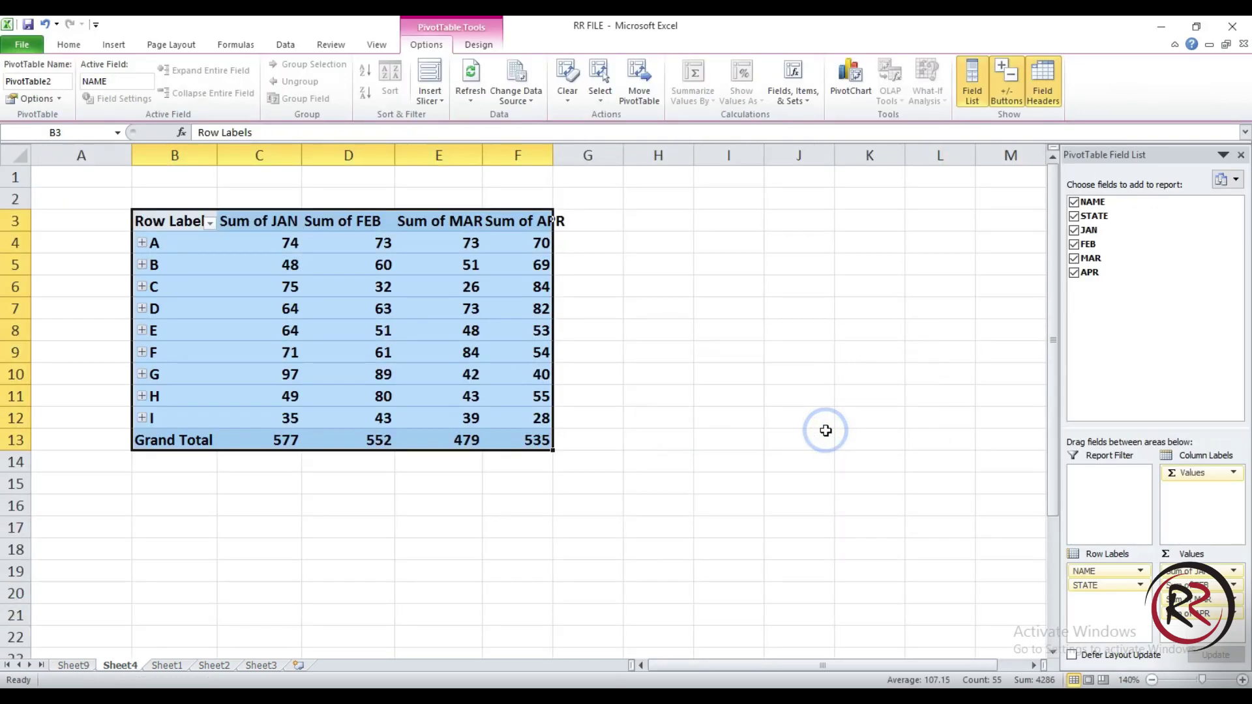
pyautogui.press('Right')
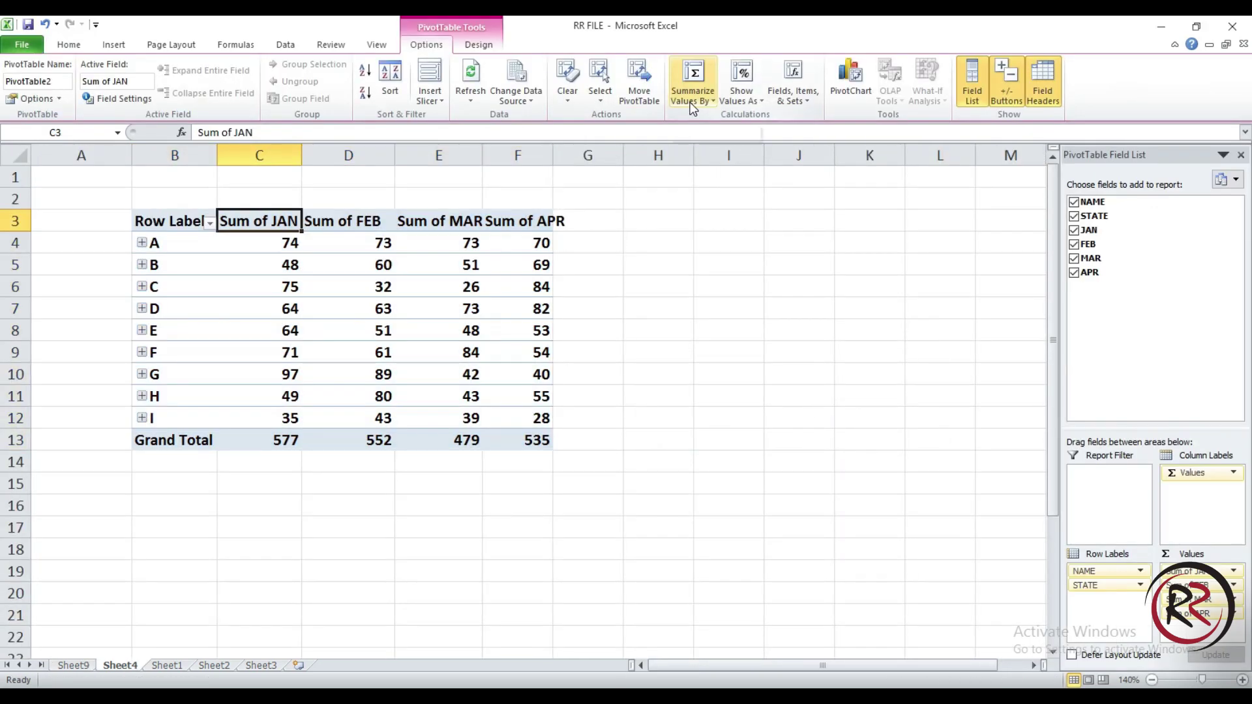
pyautogui.click(693, 105)
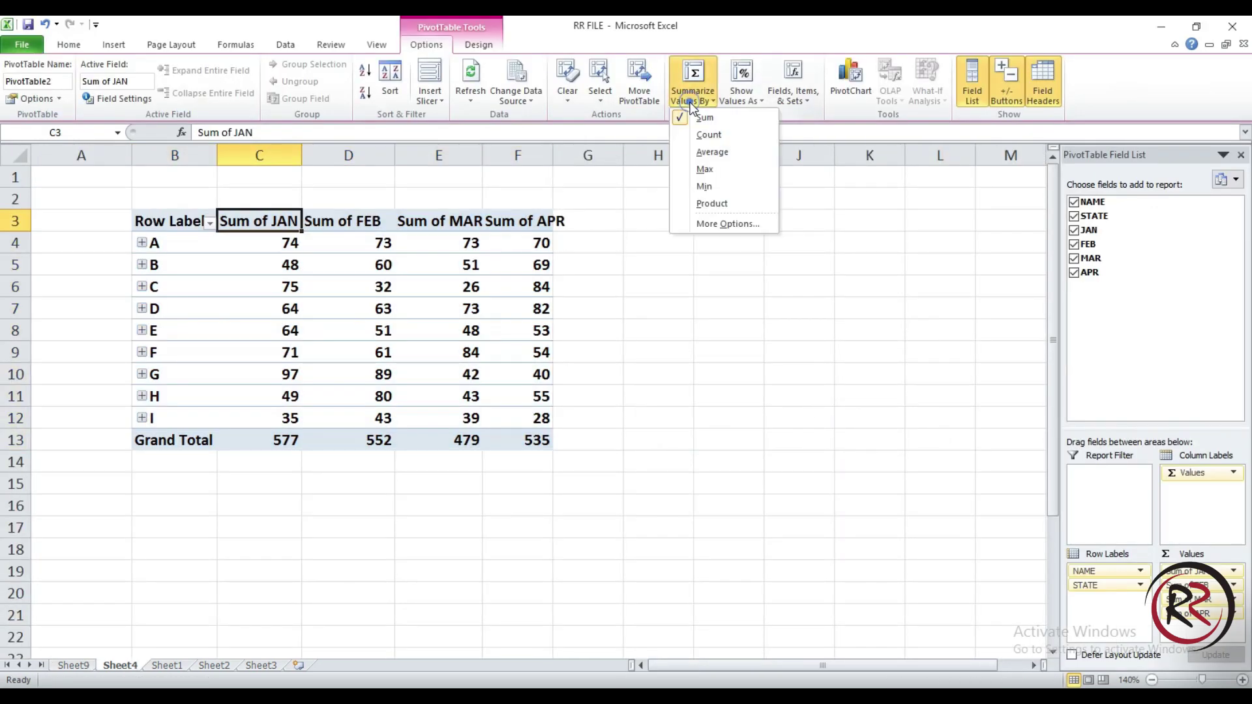
pyautogui.click(722, 152)
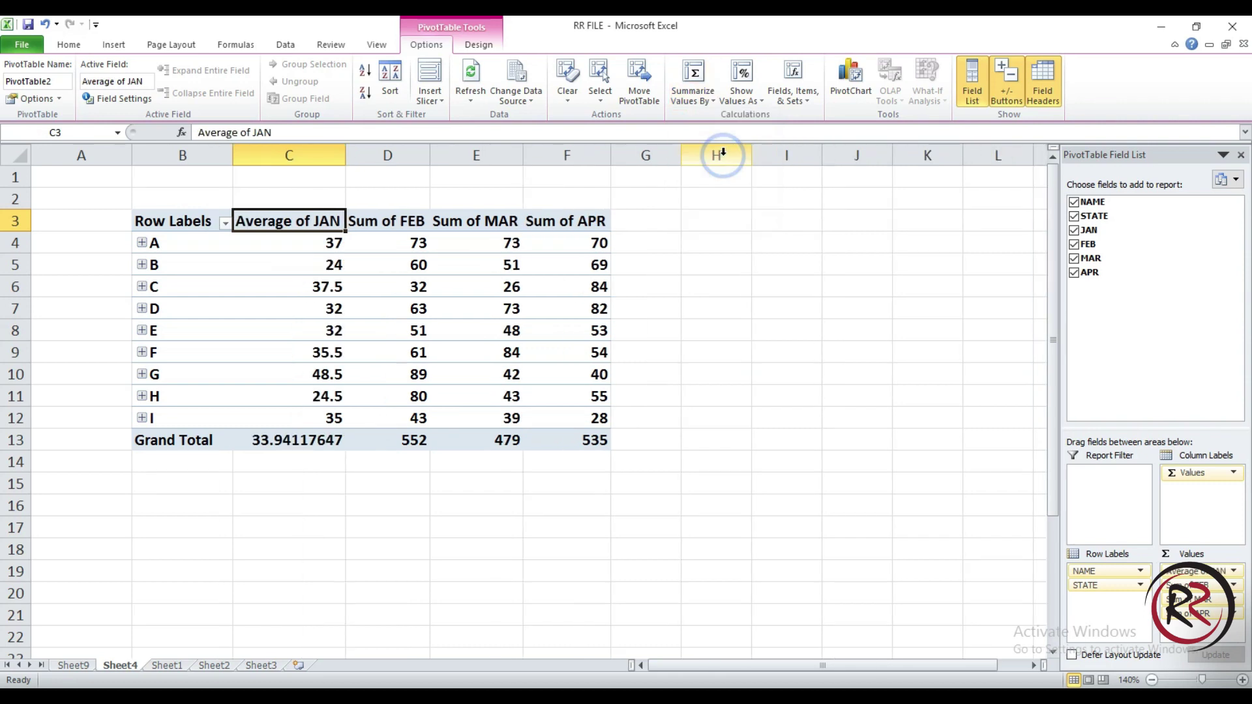
pyautogui.click(703, 103)
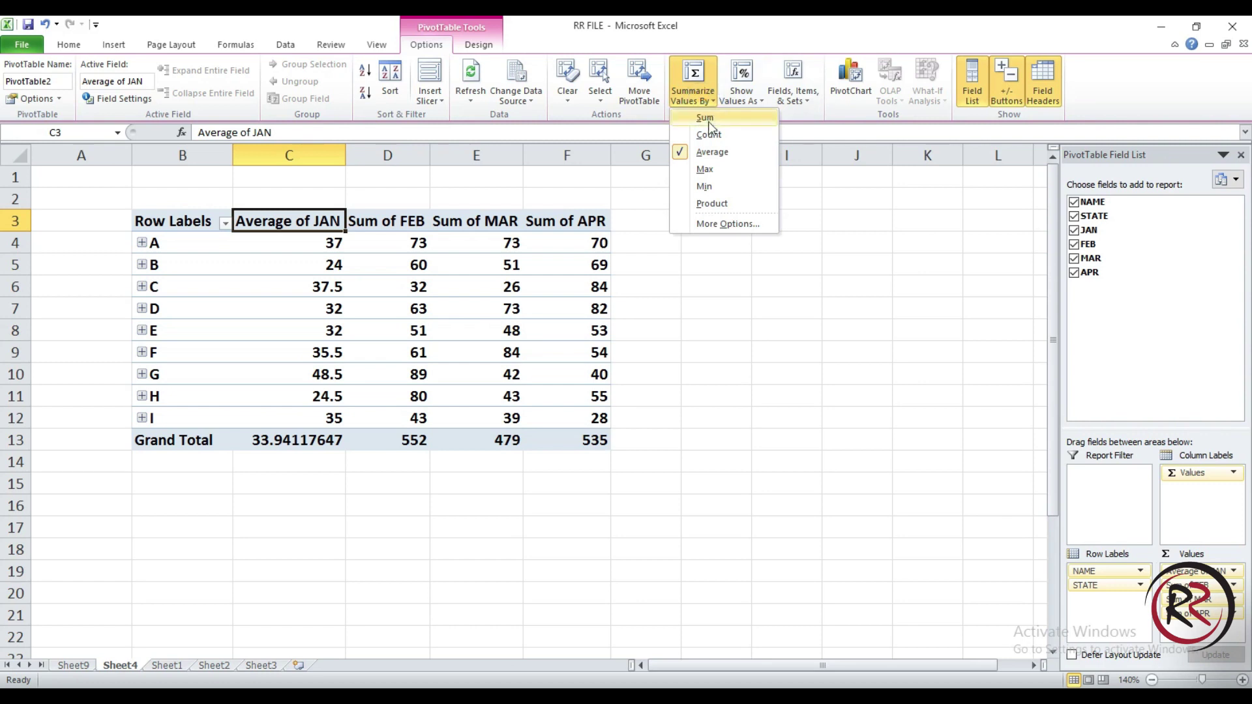
pyautogui.click(708, 121)
pyautogui.click(750, 96)
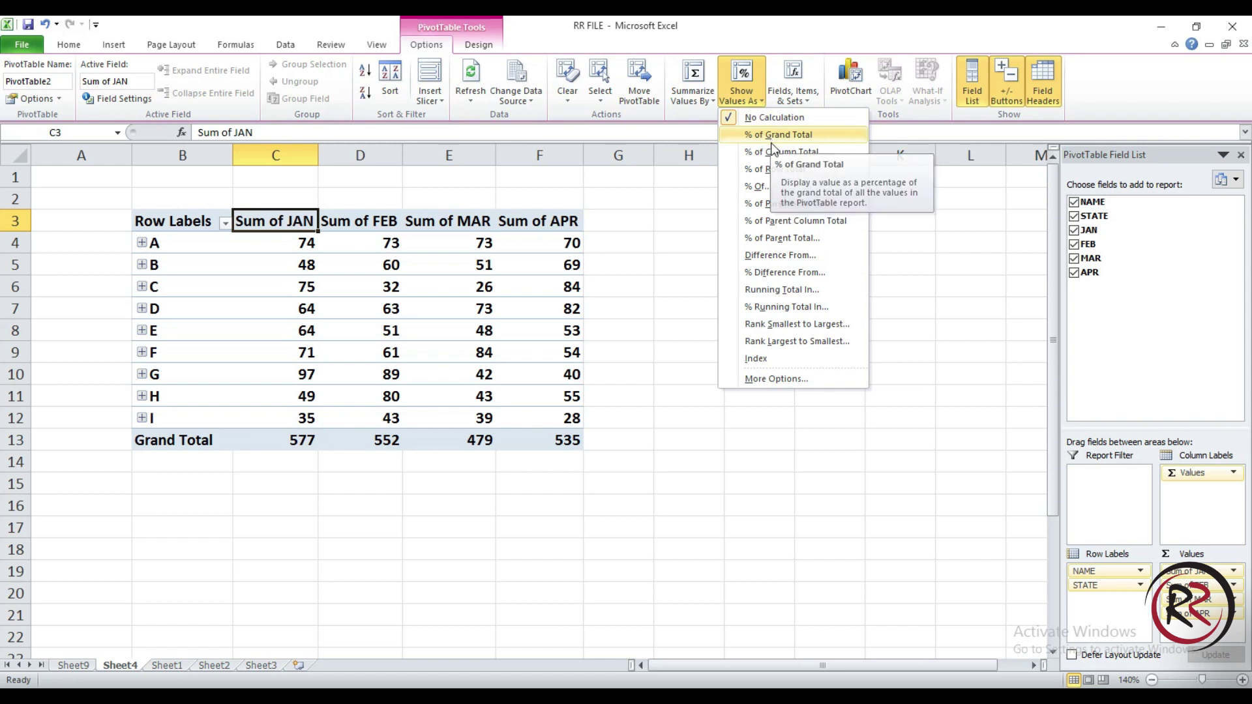
pyautogui.click(769, 187)
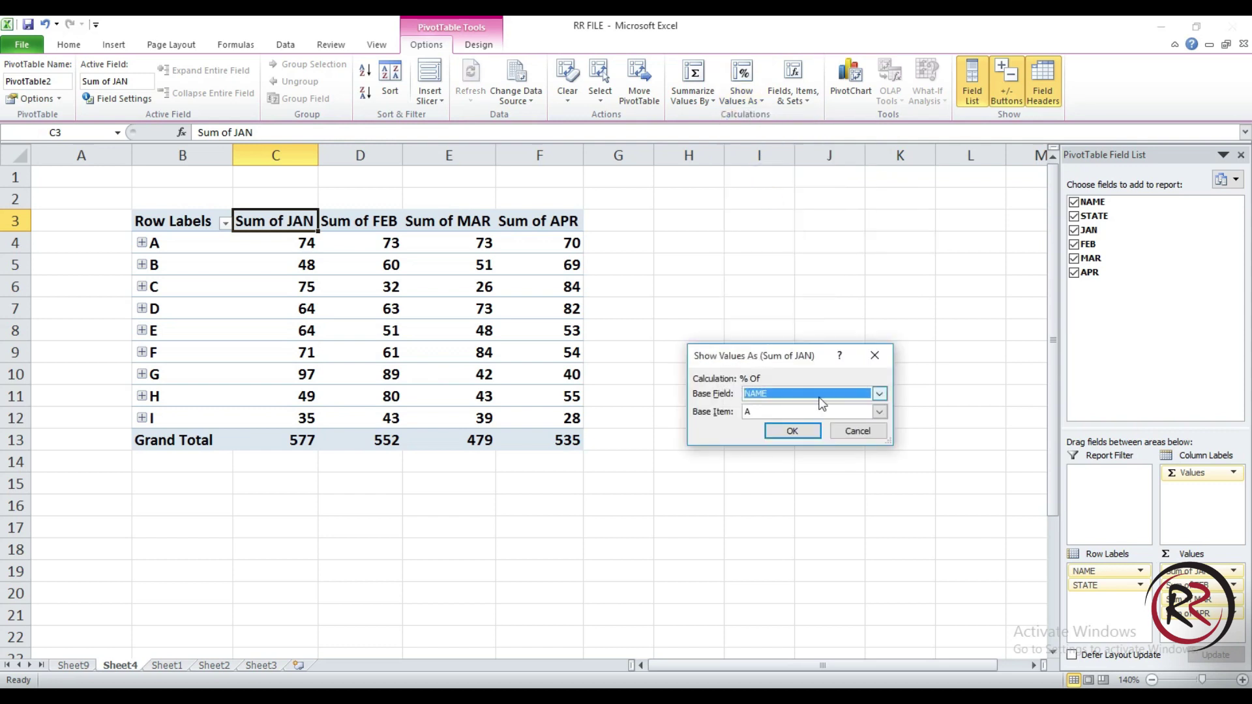
pyautogui.click(881, 412)
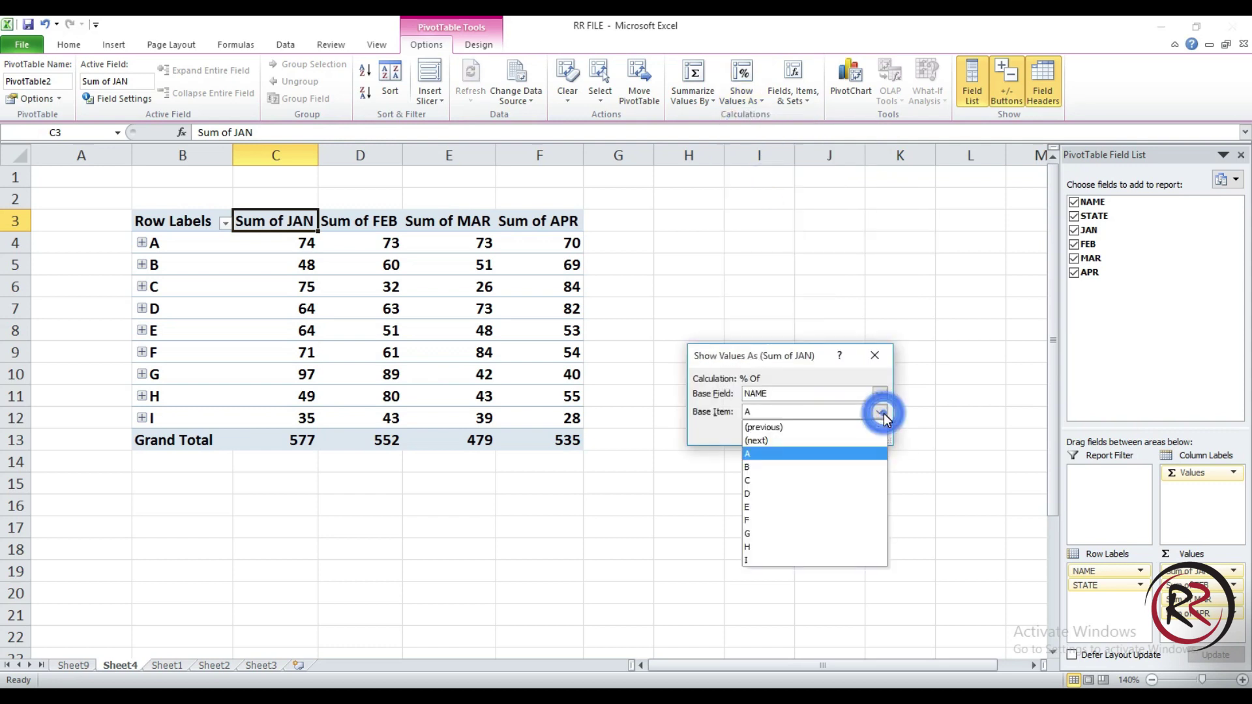
pyautogui.click(880, 412)
pyautogui.click(880, 413)
pyautogui.click(931, 390)
pyautogui.click(874, 354)
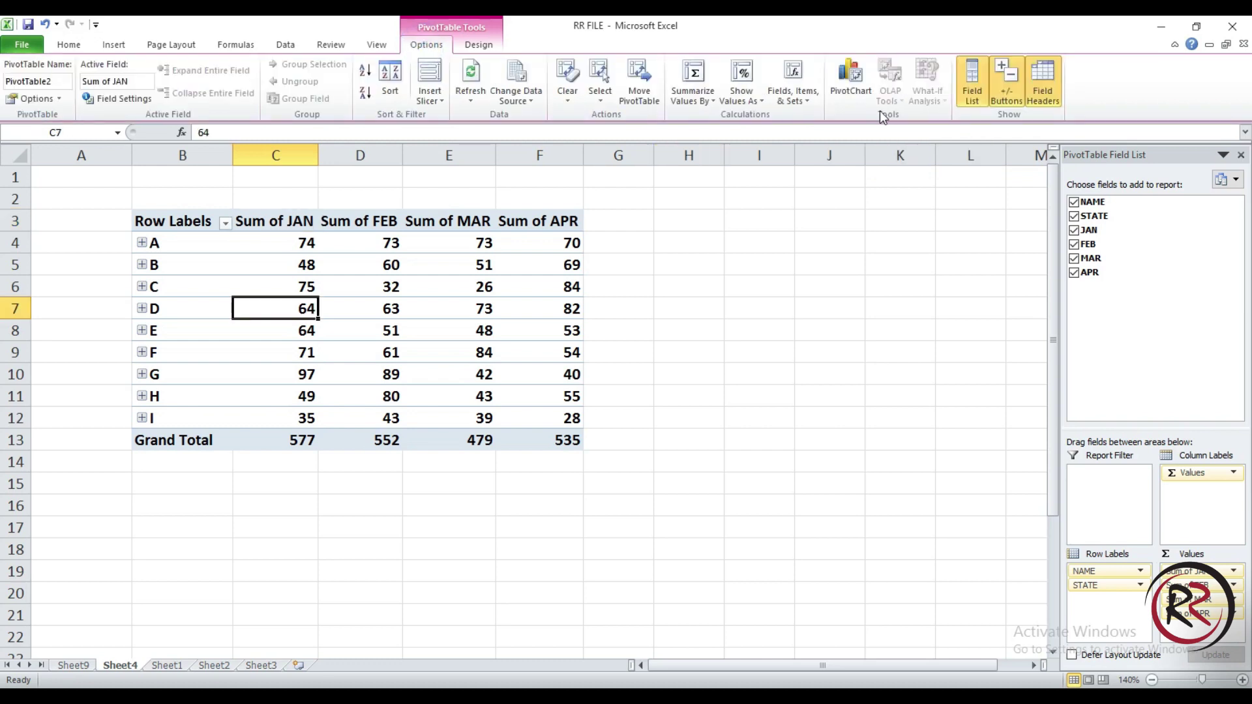
# Insert a clustered Column PivotChart of JAN–APR sums and place it right of the PivotTable
pyautogui.click(844, 96)
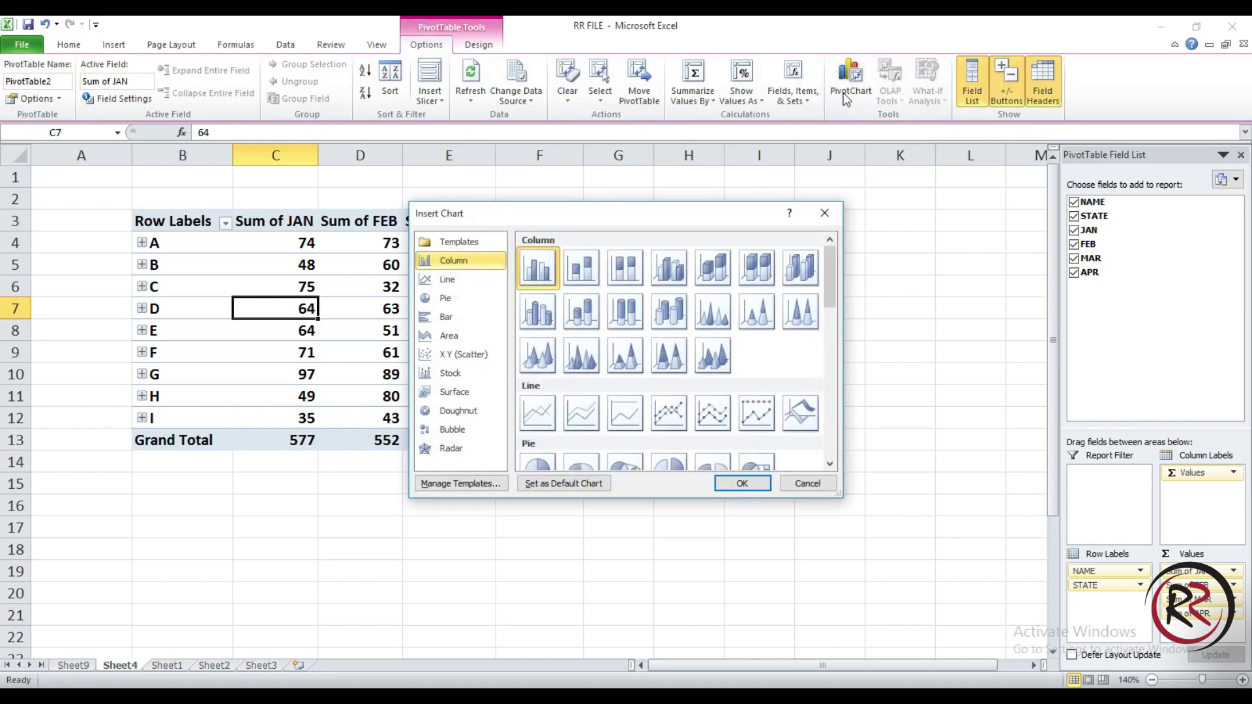
pyautogui.click(461, 282)
pyautogui.click(461, 298)
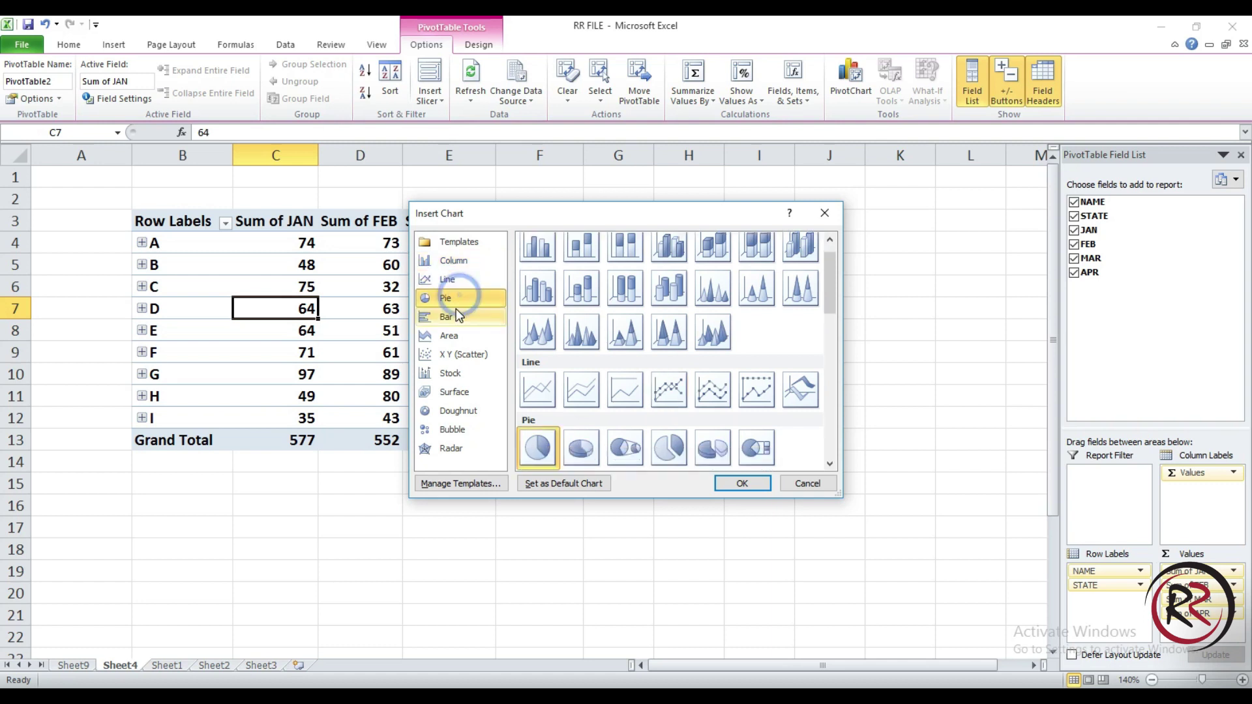
pyautogui.click(456, 312)
pyautogui.click(462, 335)
pyautogui.click(456, 260)
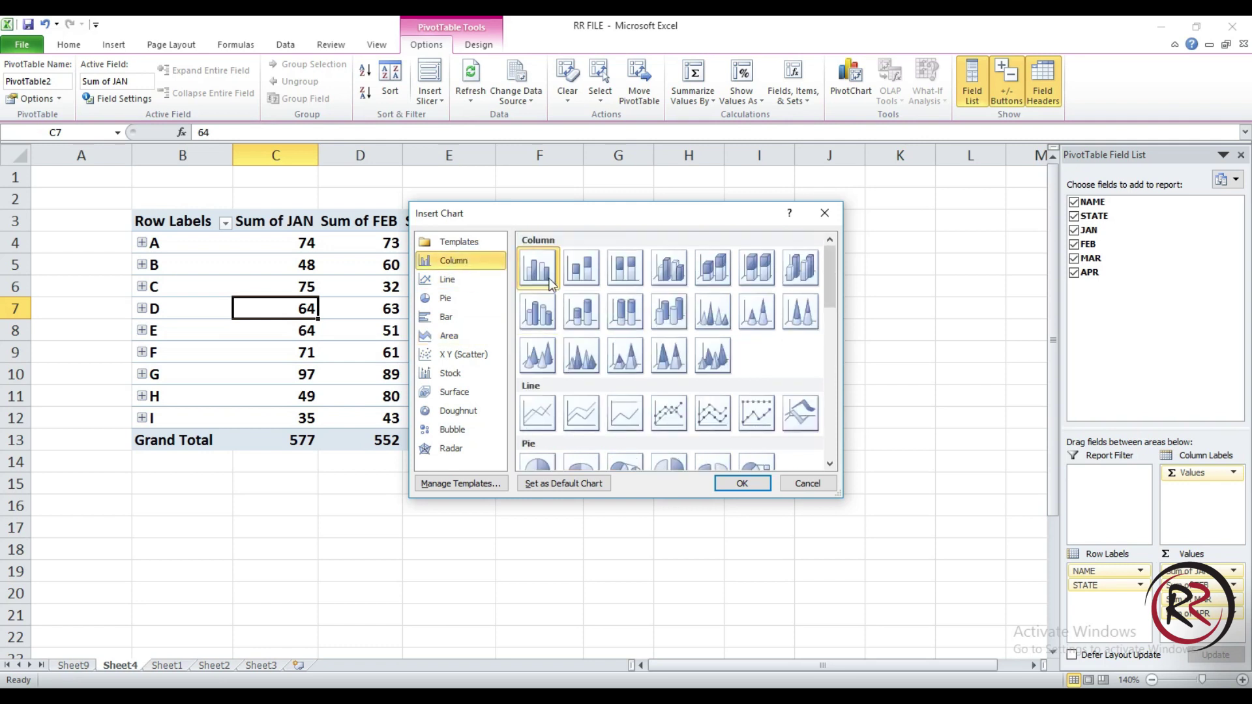
pyautogui.click(750, 484)
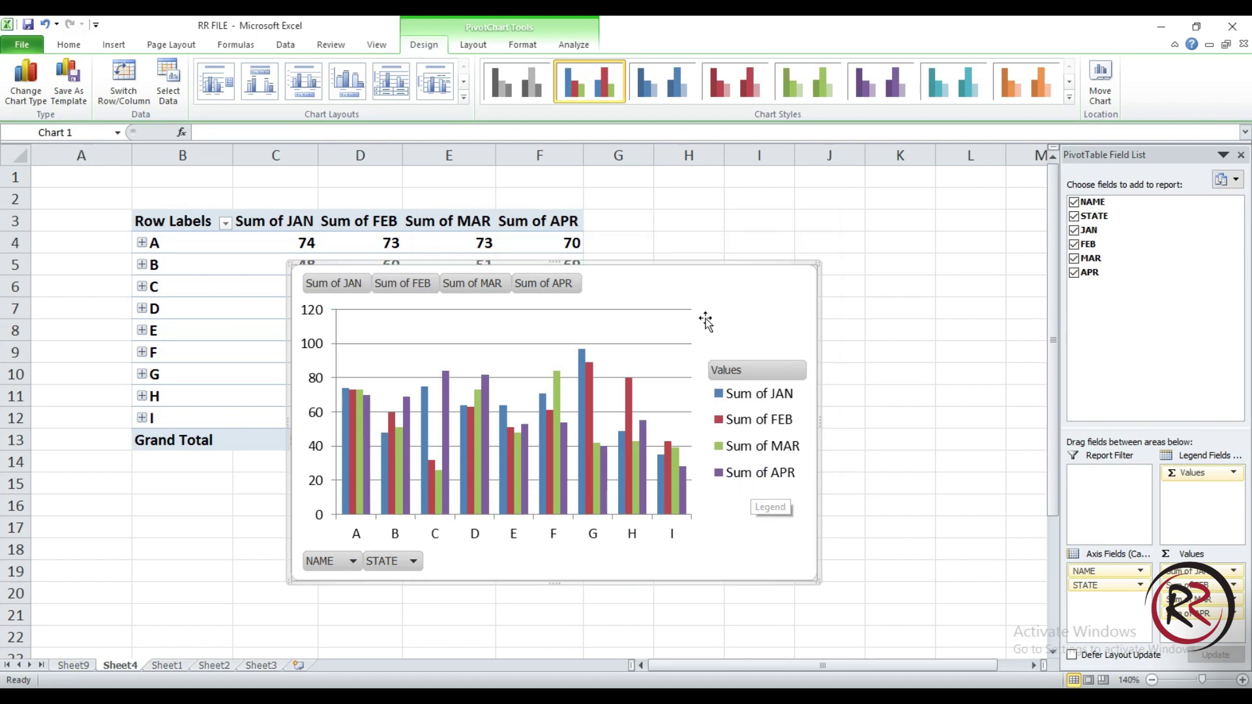
pyautogui.moveTo(657, 265)
pyautogui.mouseDown()
pyautogui.moveTo(744, 266)
pyautogui.moveTo(845, 199)
pyautogui.mouseUp()
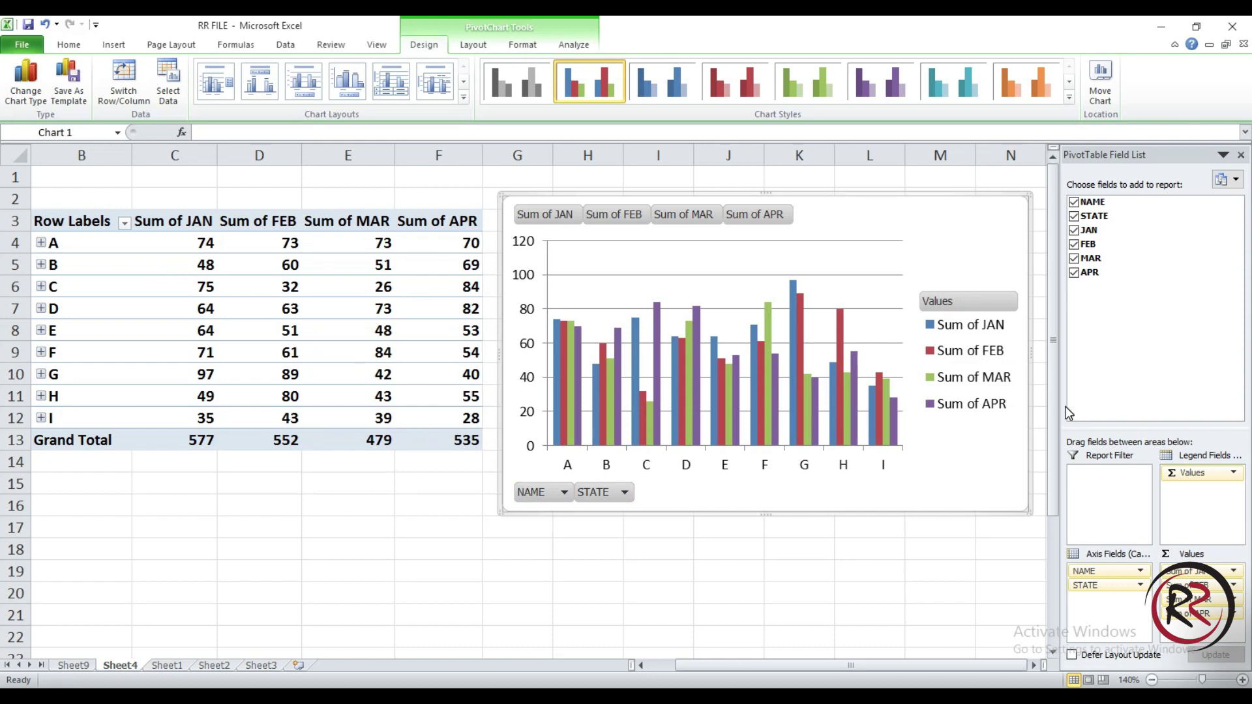
pyautogui.moveTo(1093, 215)
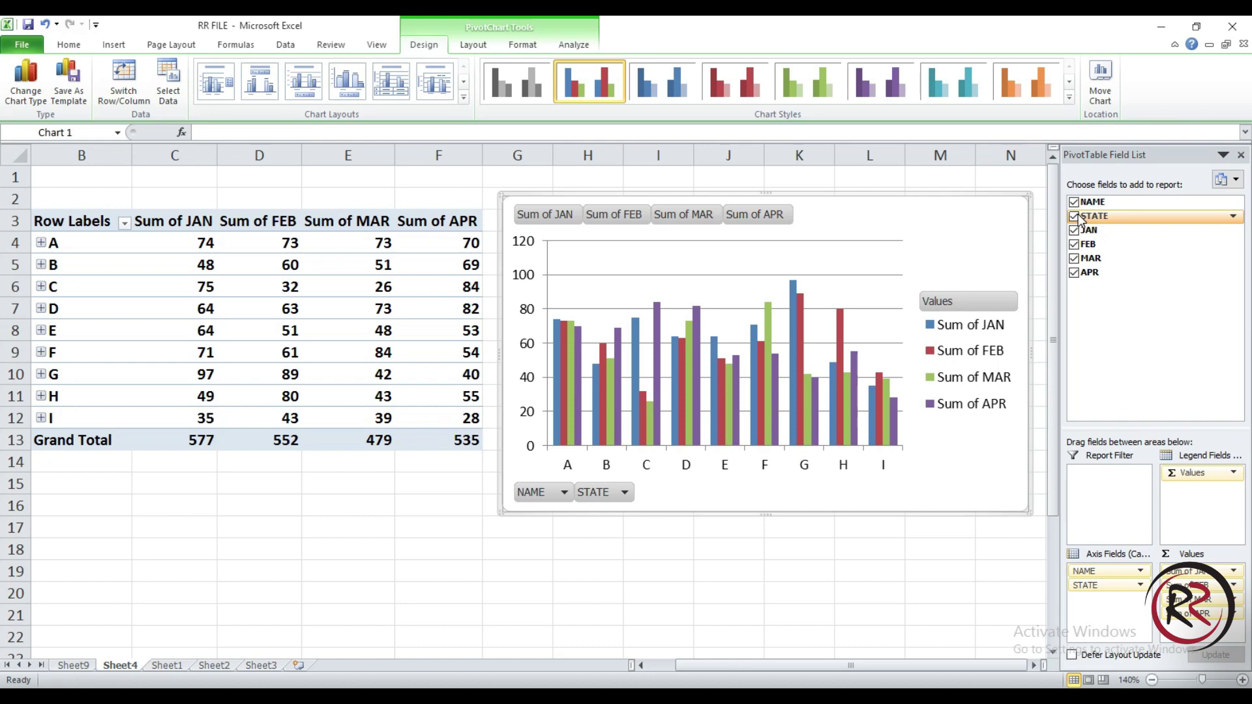
# Swap the row field from NAME to STATE and back to NAME, leaving names A–I
pyautogui.click(1074, 217)
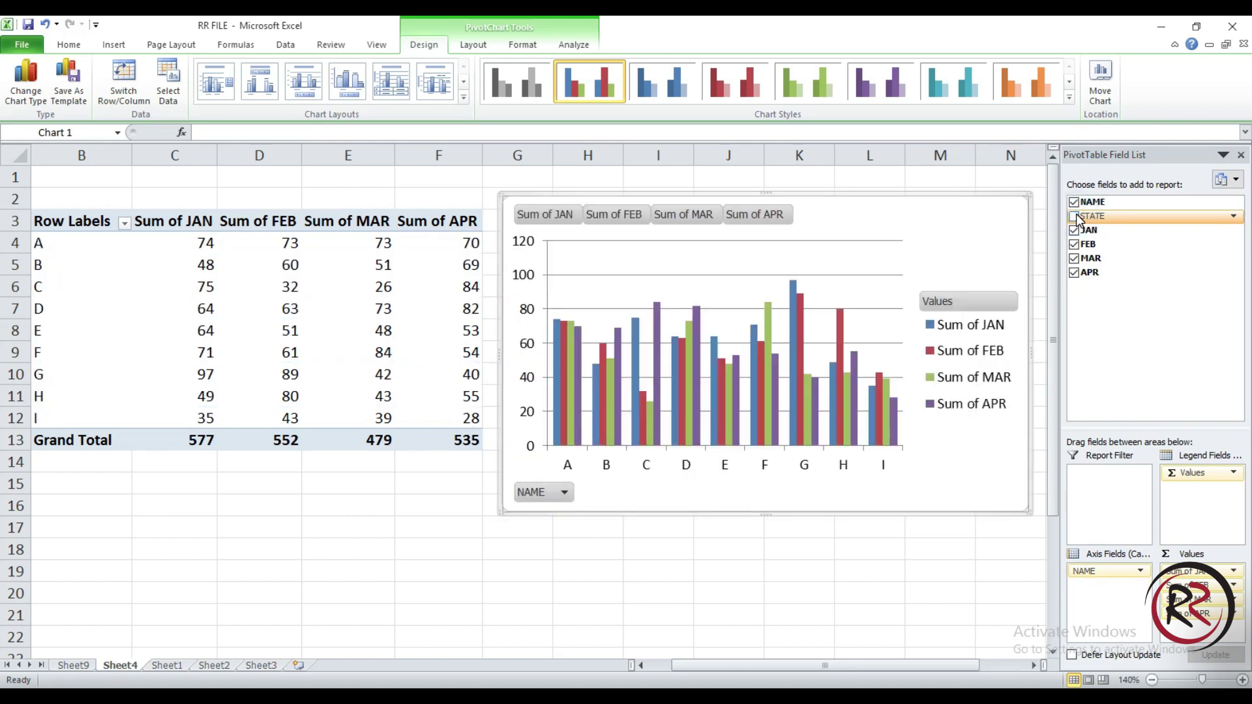
pyautogui.click(1074, 202)
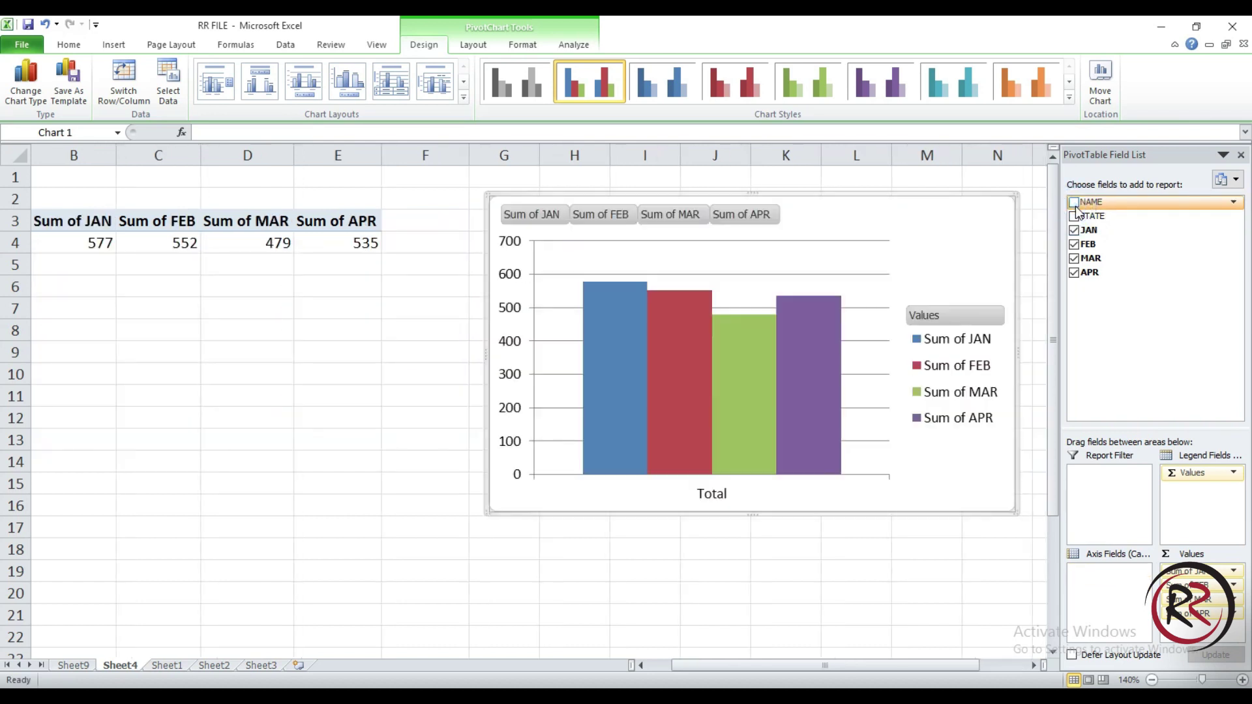
pyautogui.click(1074, 217)
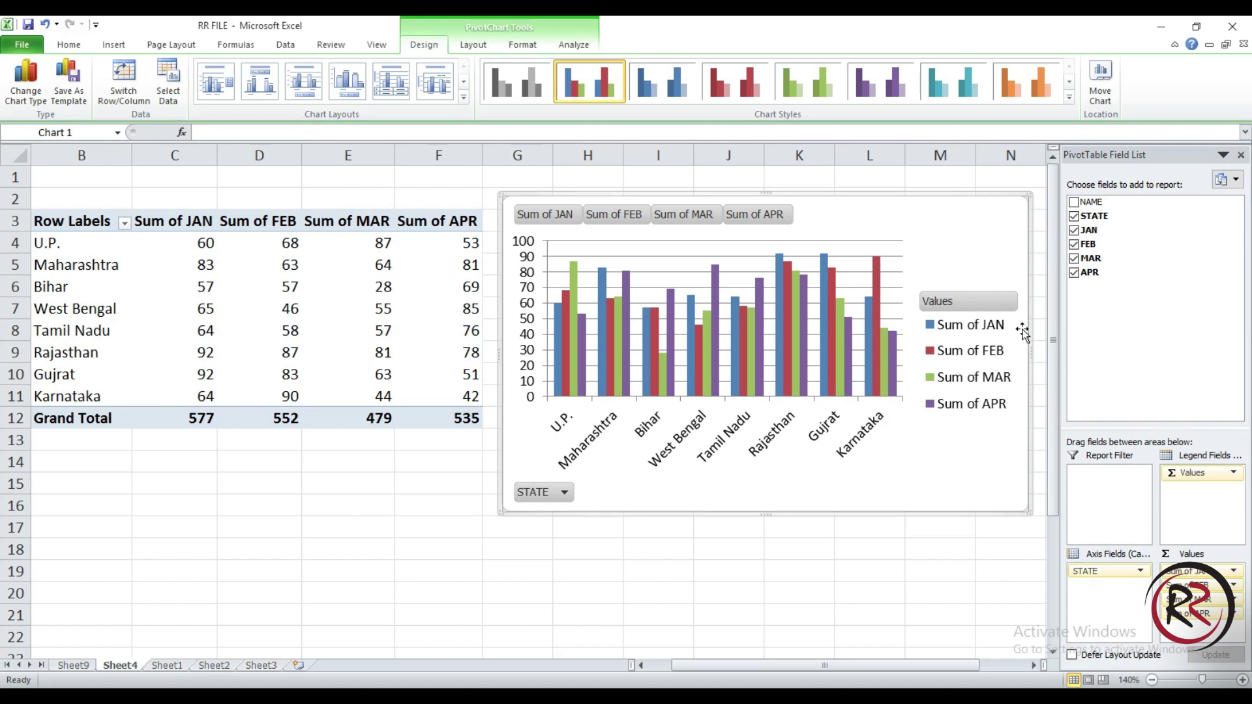
pyautogui.click(1074, 216)
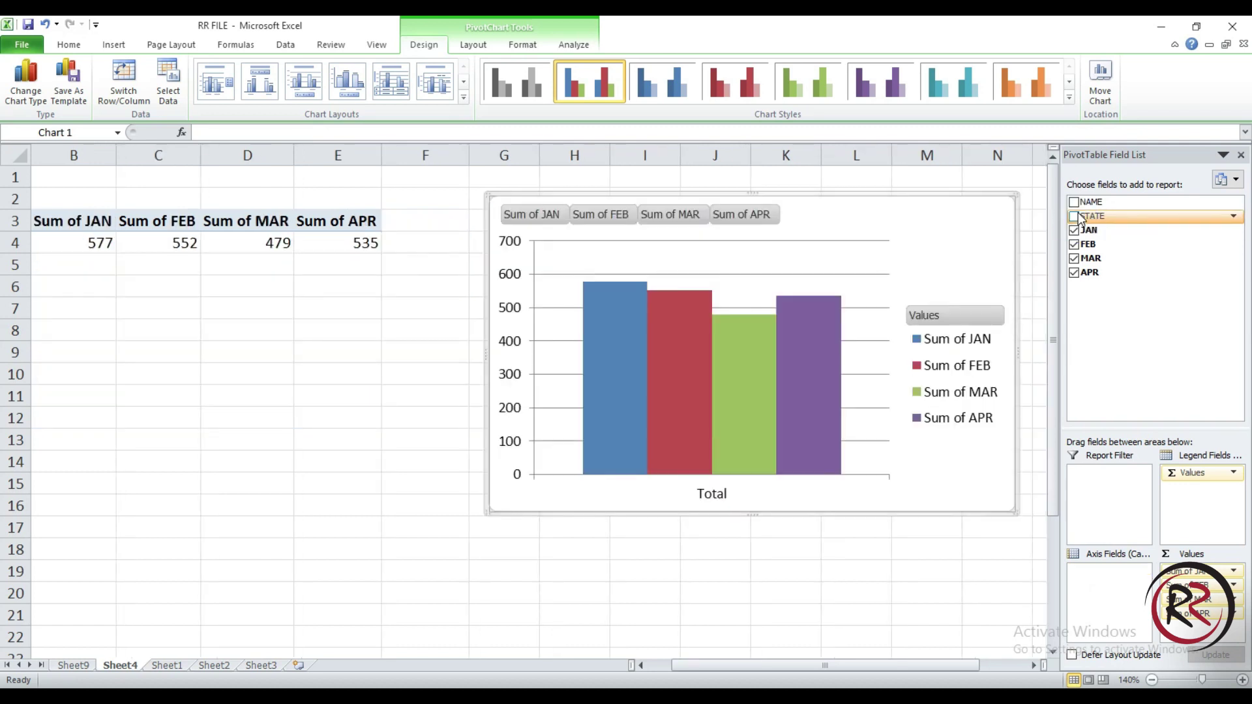
pyautogui.click(1075, 204)
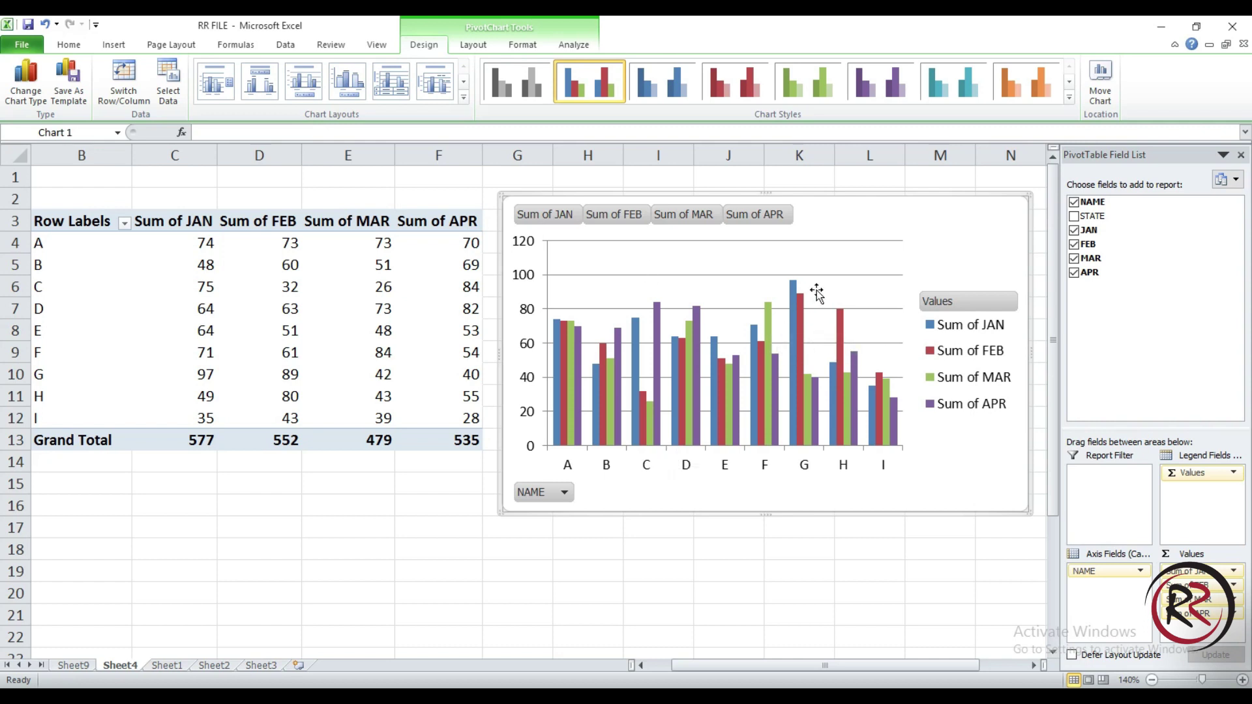
# Change the PivotChart to a pie chart of Sum of JAN by name, testing Switch Row/Column
pyautogui.click(25, 94)
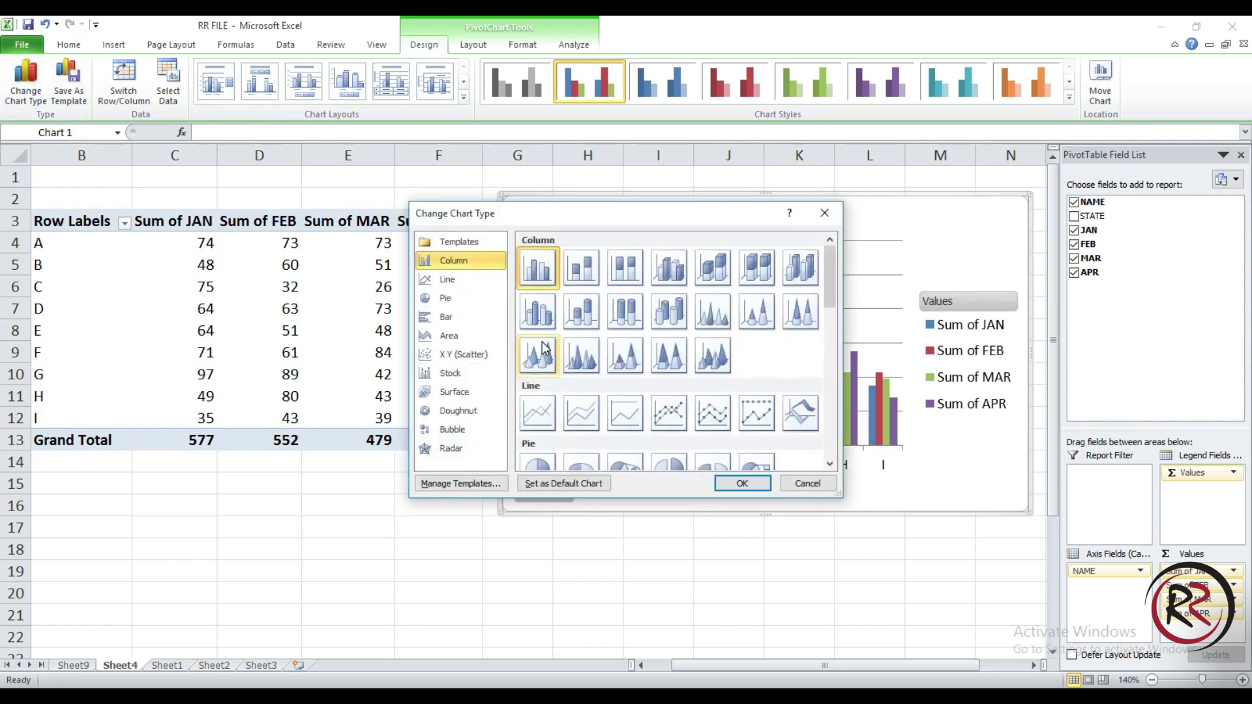
pyautogui.click(475, 299)
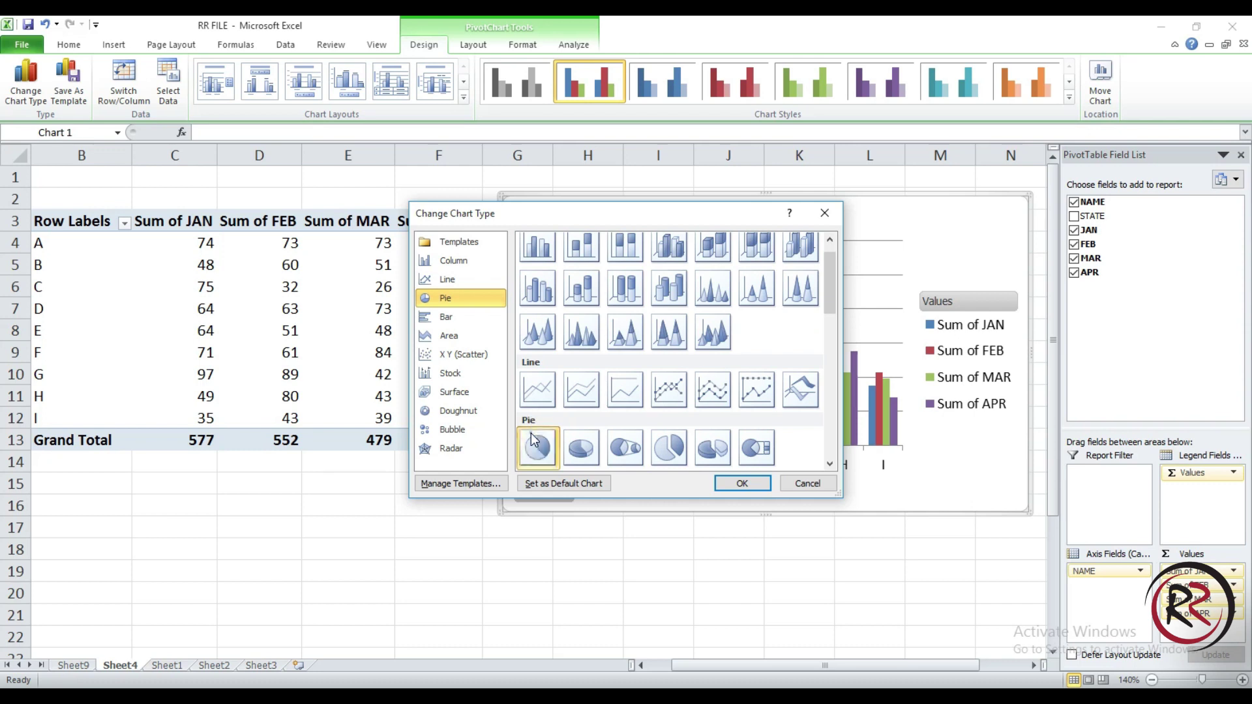
pyautogui.doubleClick(534, 441)
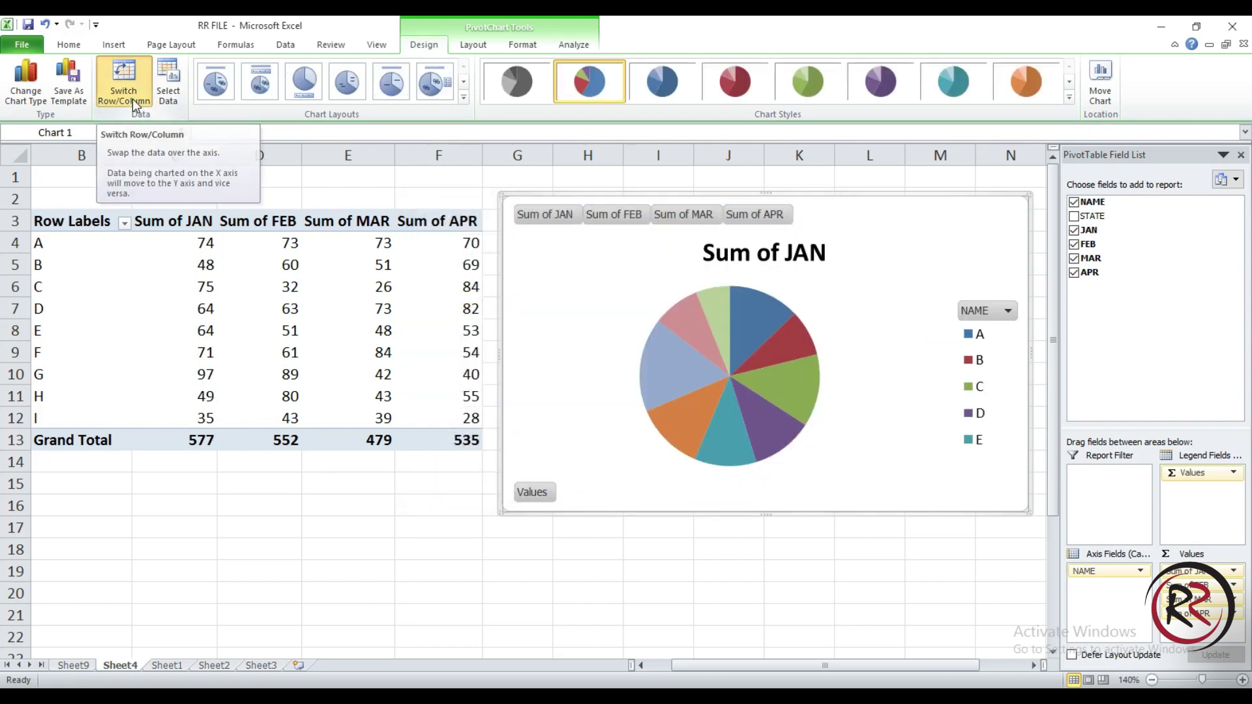
pyautogui.click(132, 99)
pyautogui.click(132, 99)
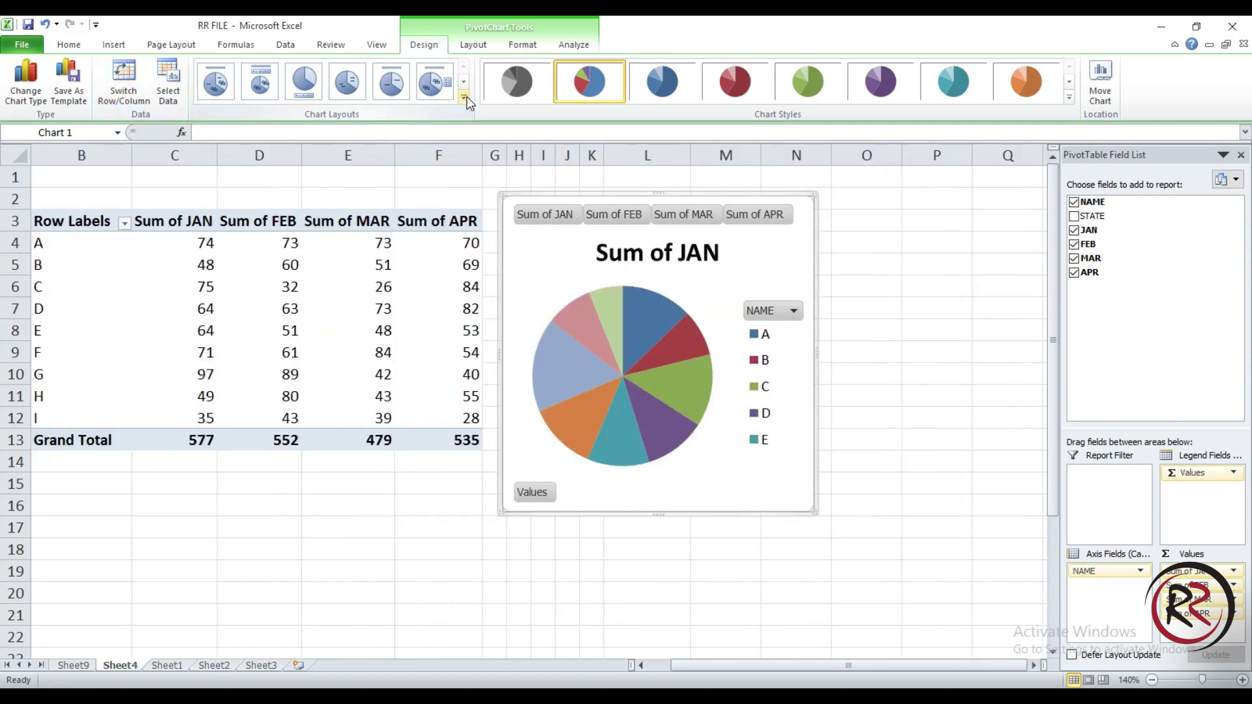
pyautogui.click(464, 98)
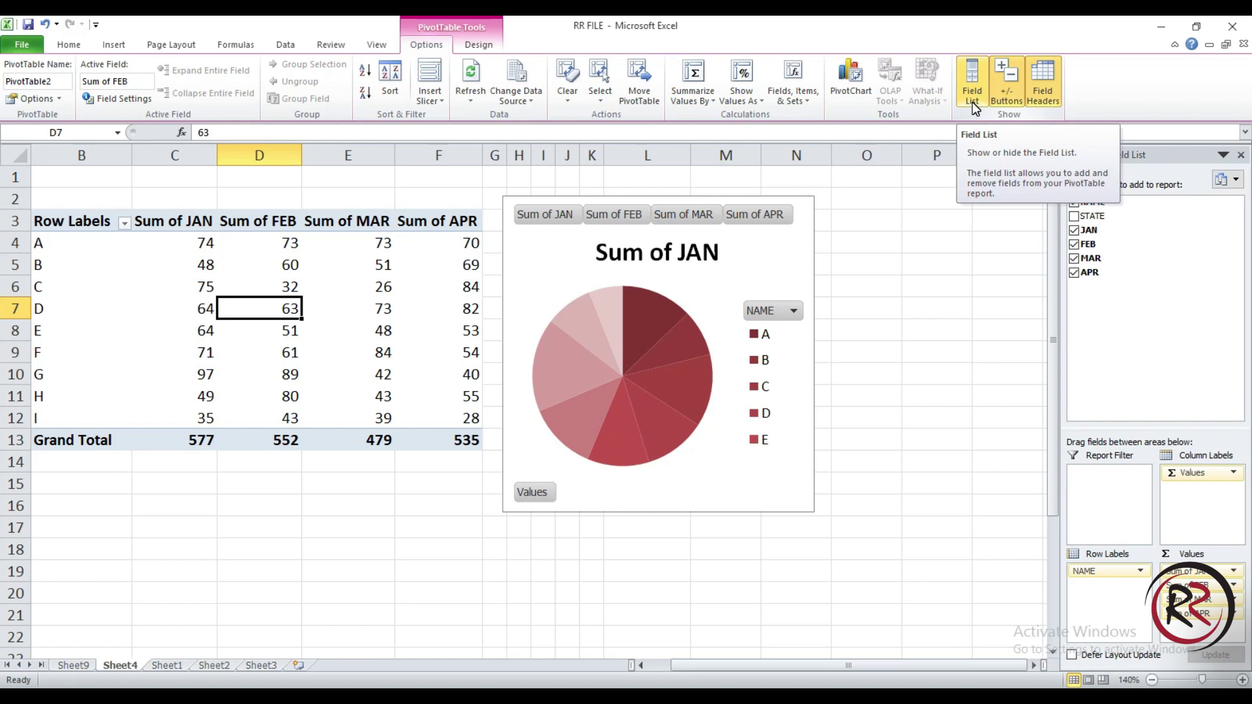
# Toggle the PivotTable Field List and the Field Headers off and back on
pyautogui.click(973, 101)
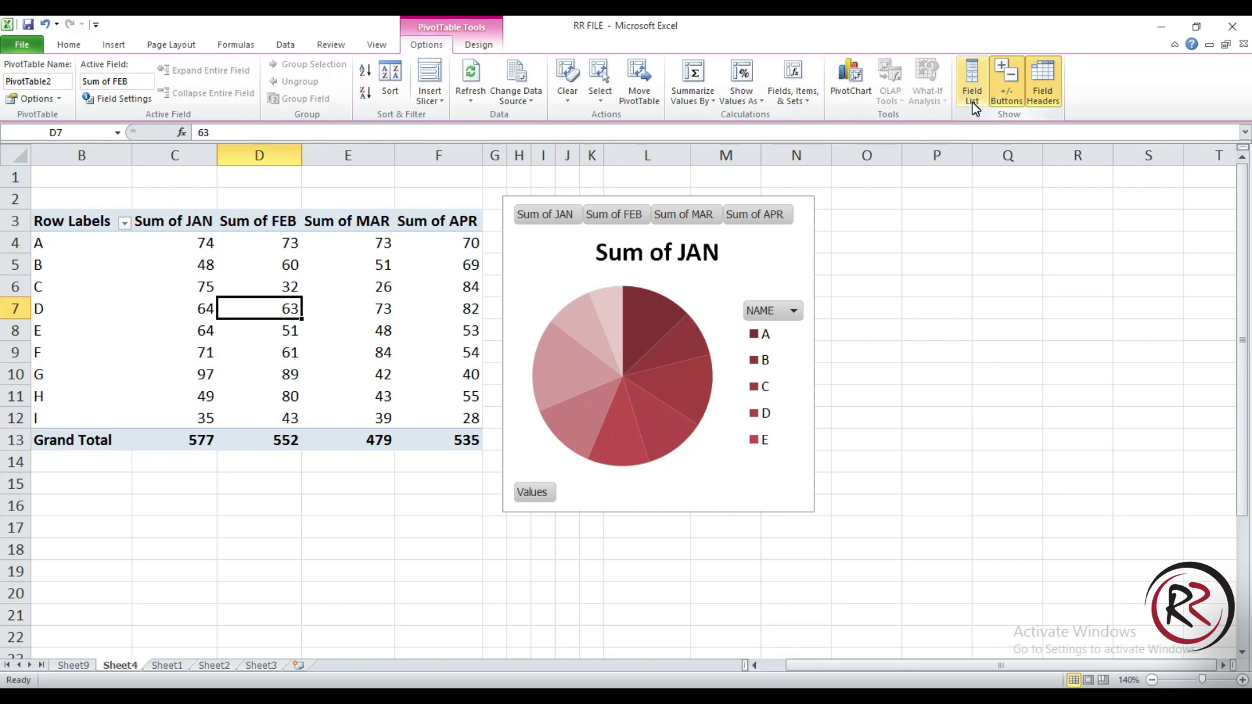
pyautogui.click(972, 101)
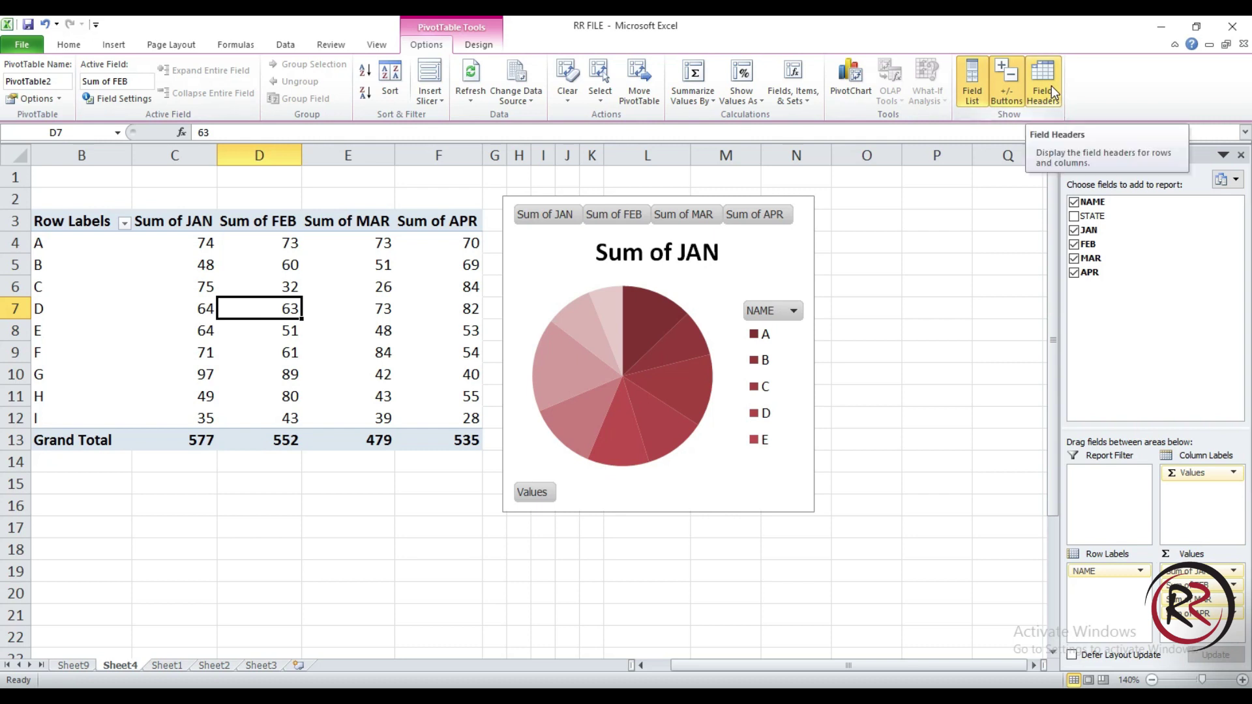
pyautogui.click(65, 220)
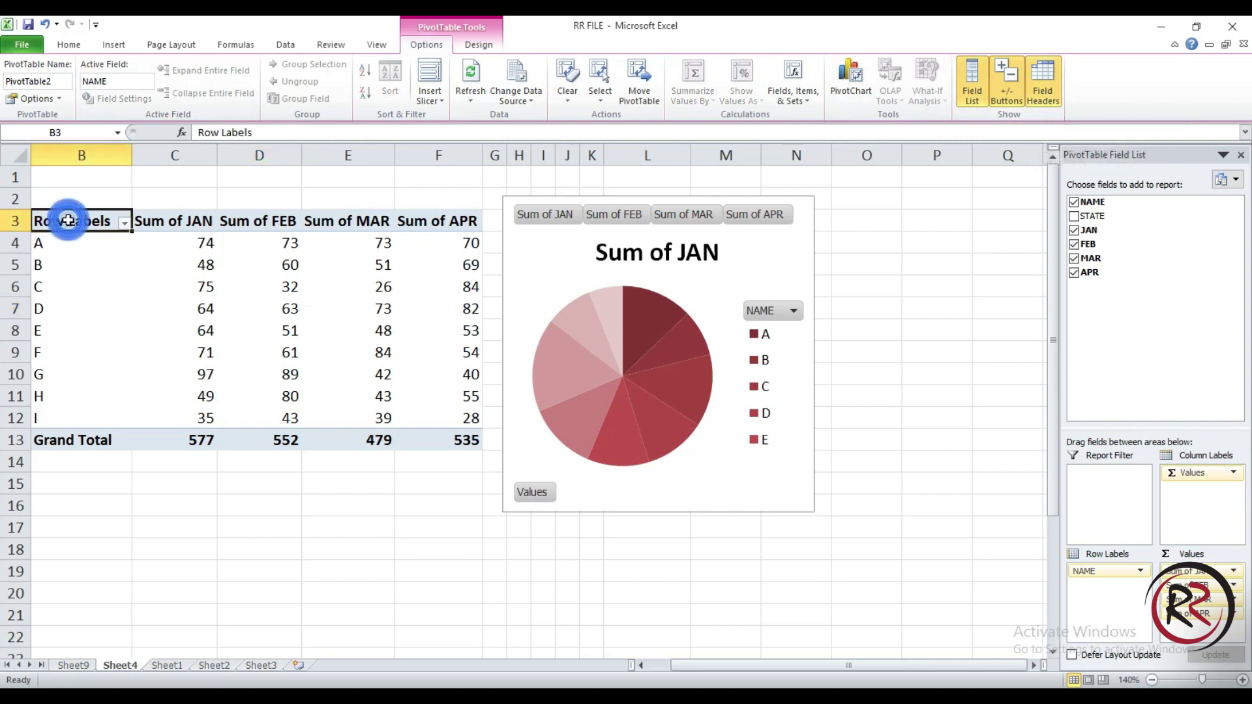
pyautogui.click(1043, 88)
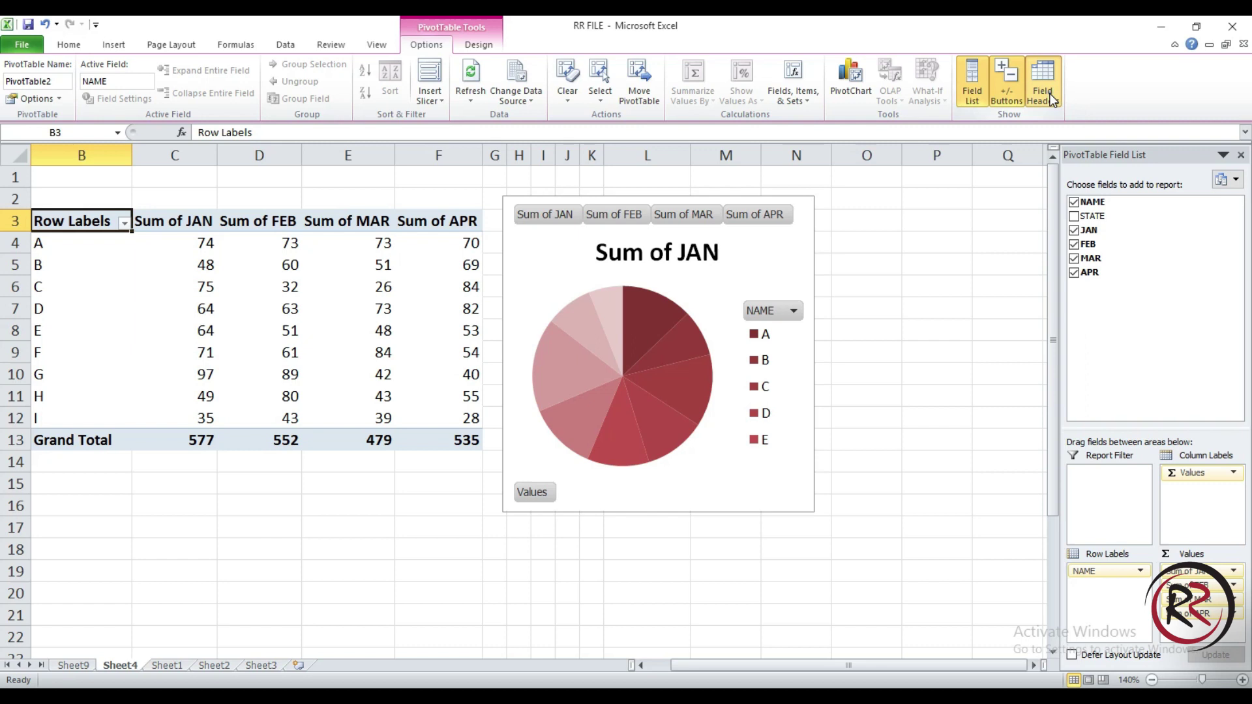
pyautogui.click(1046, 92)
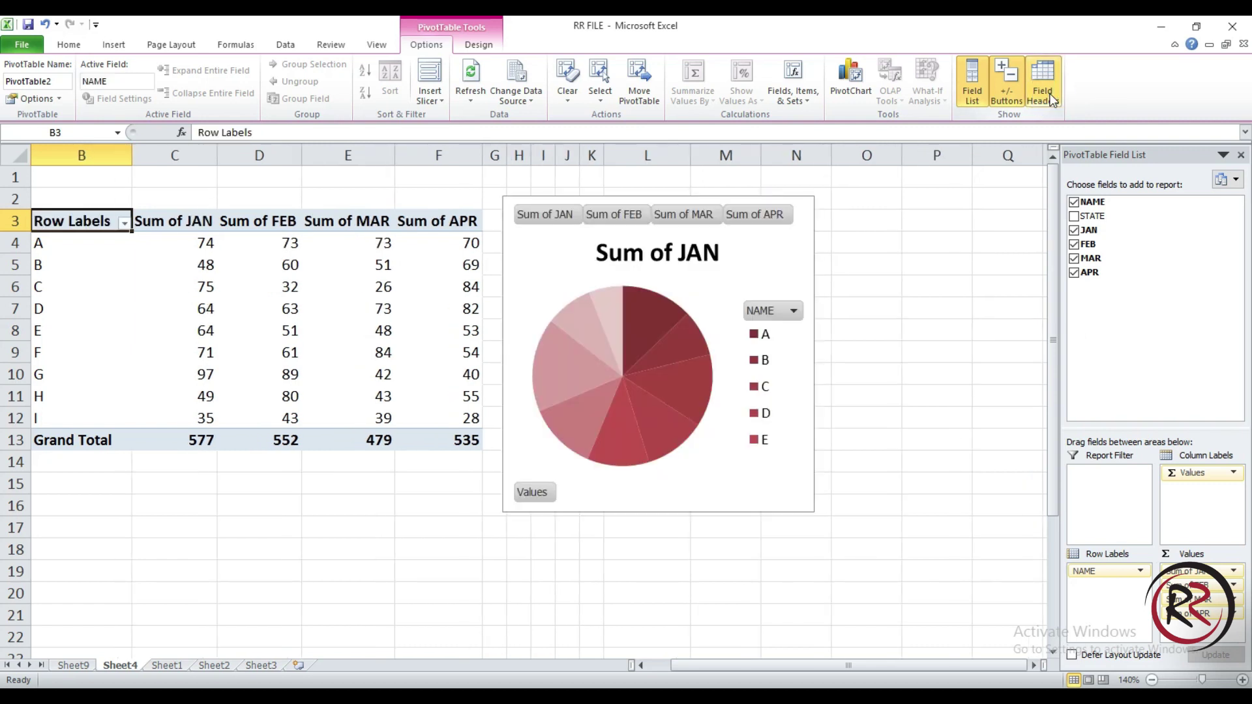
# Try Grand Totals Off and On for Rows and Columns, then settle on On for Rows Only
pyautogui.click(483, 46)
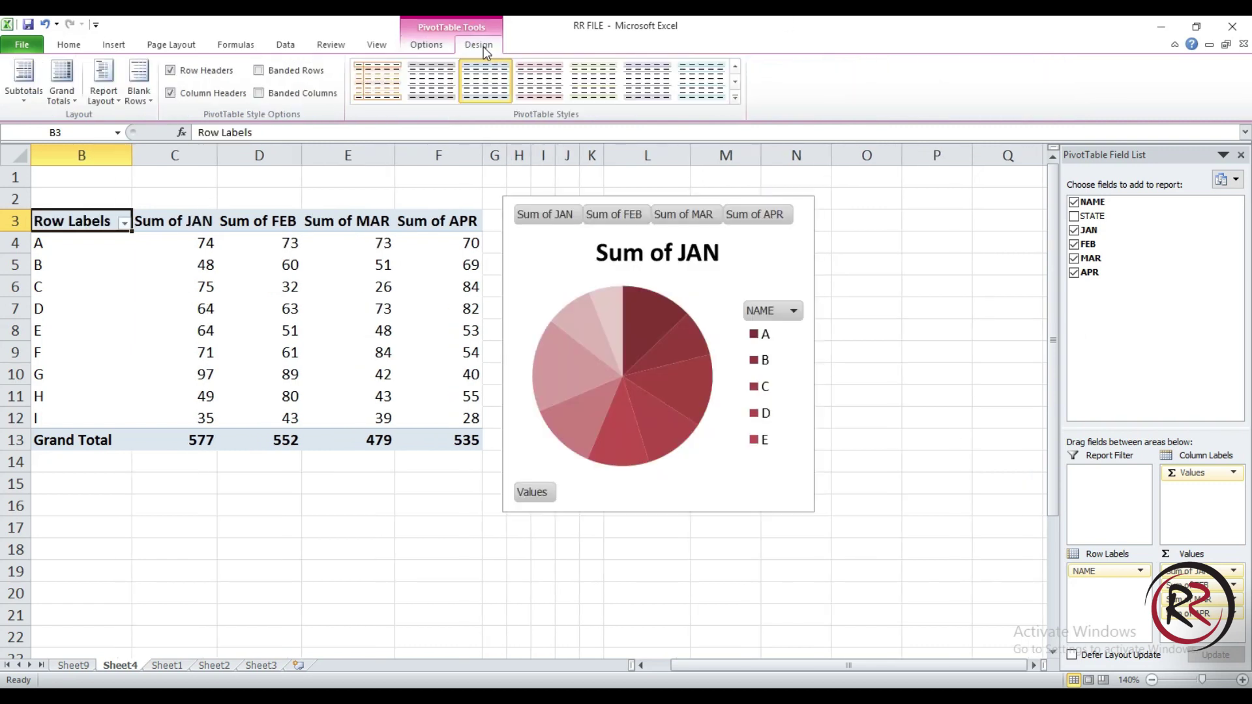
pyautogui.click(30, 100)
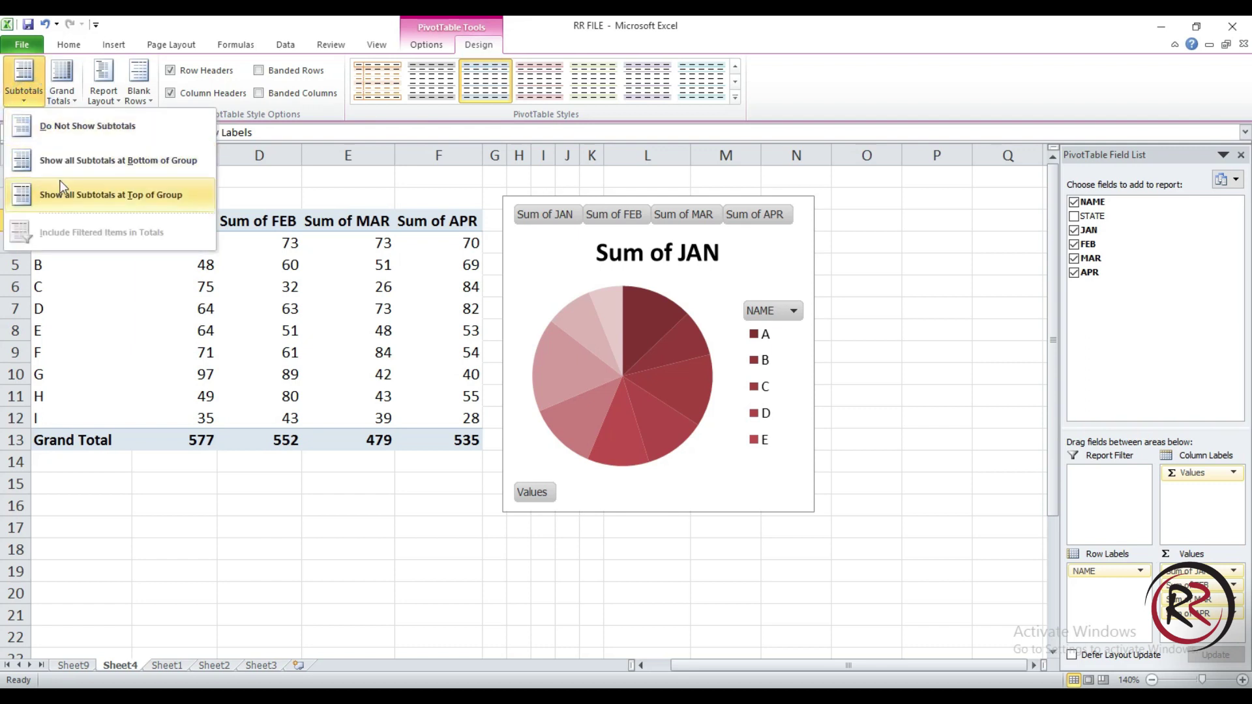
pyautogui.click(69, 99)
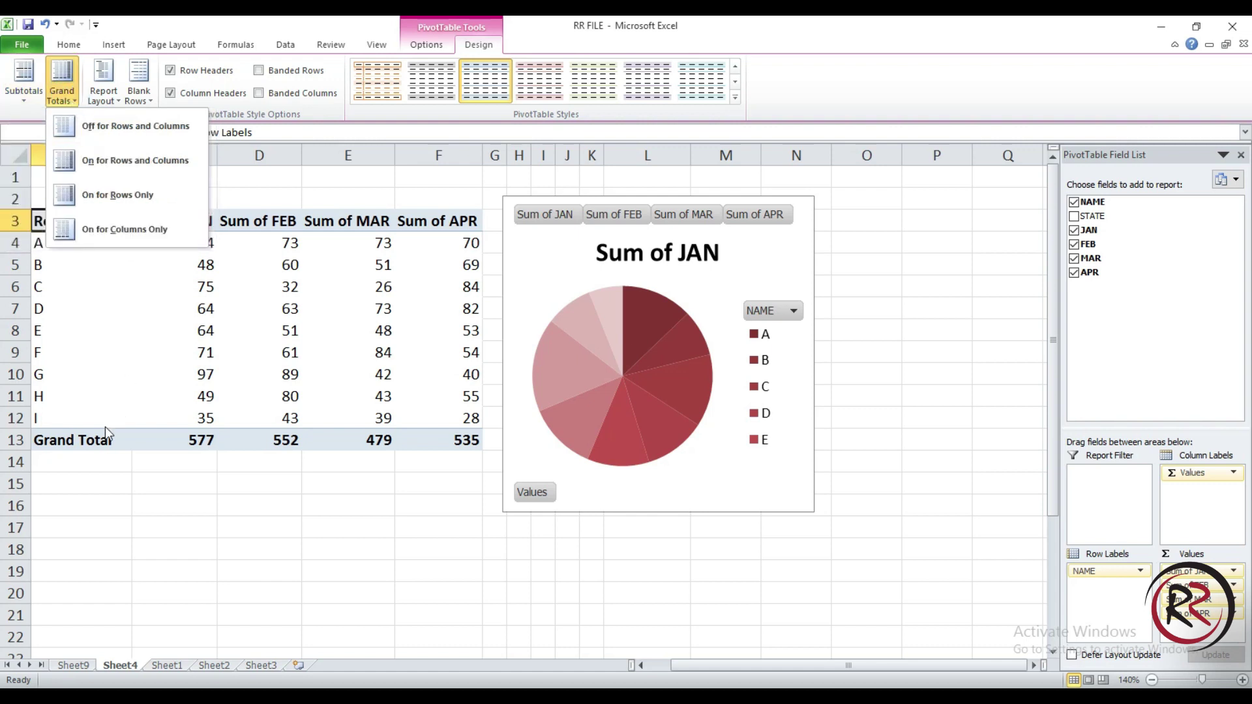
pyautogui.click(132, 134)
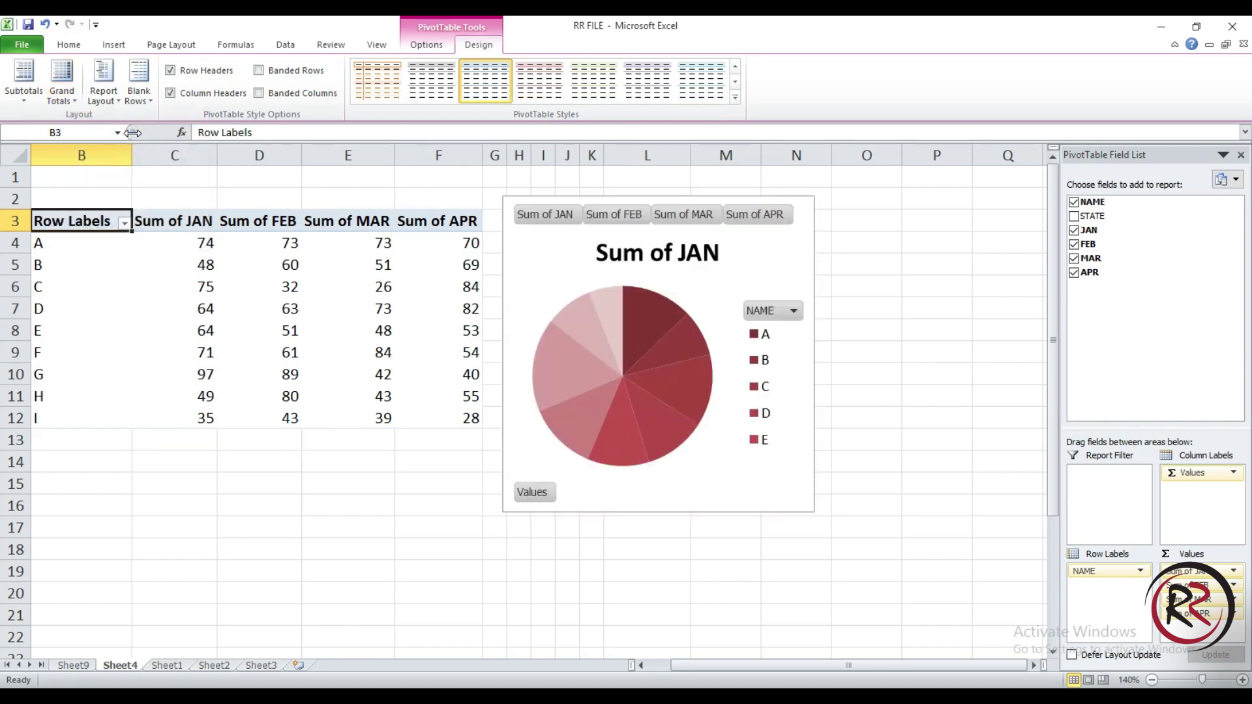
pyautogui.click(62, 91)
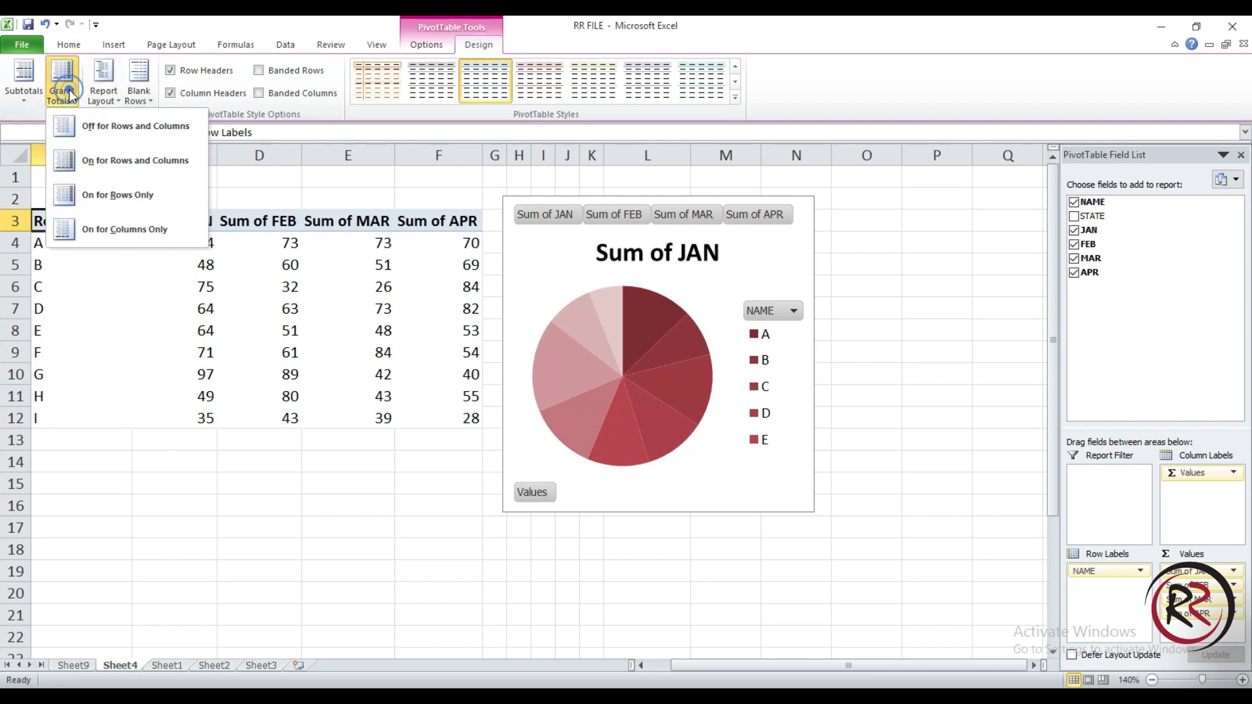
pyautogui.click(110, 163)
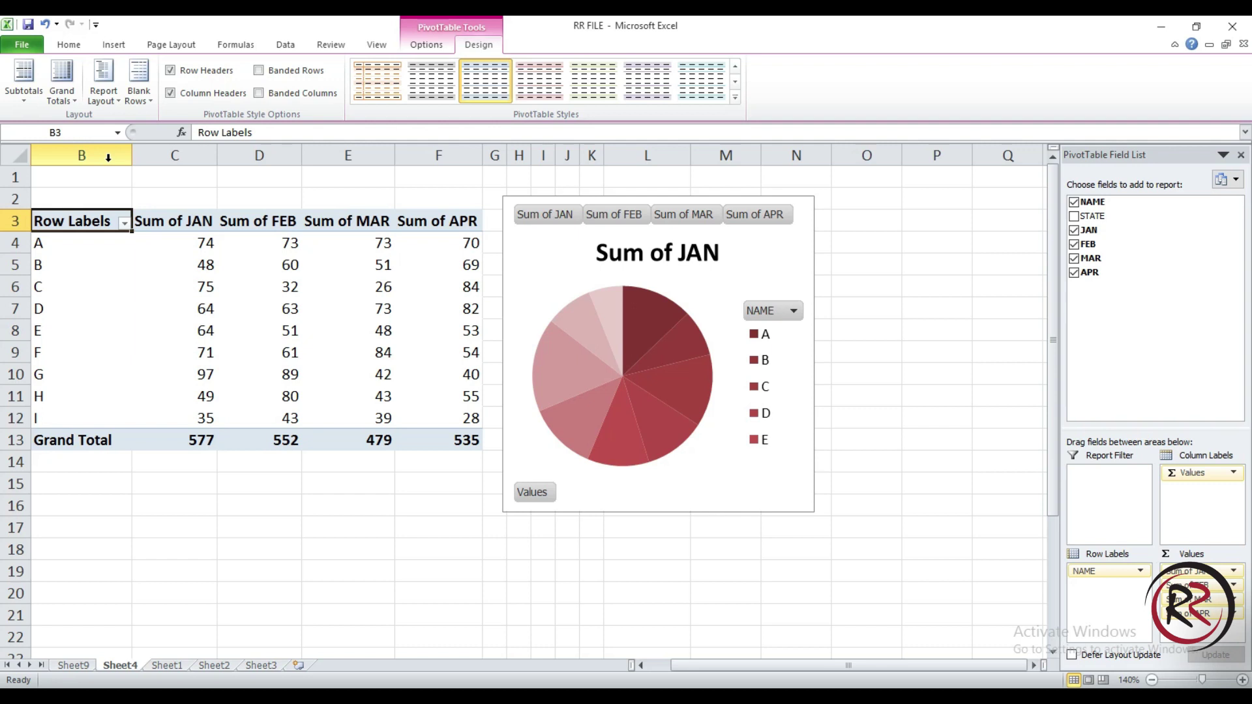
pyautogui.click(62, 92)
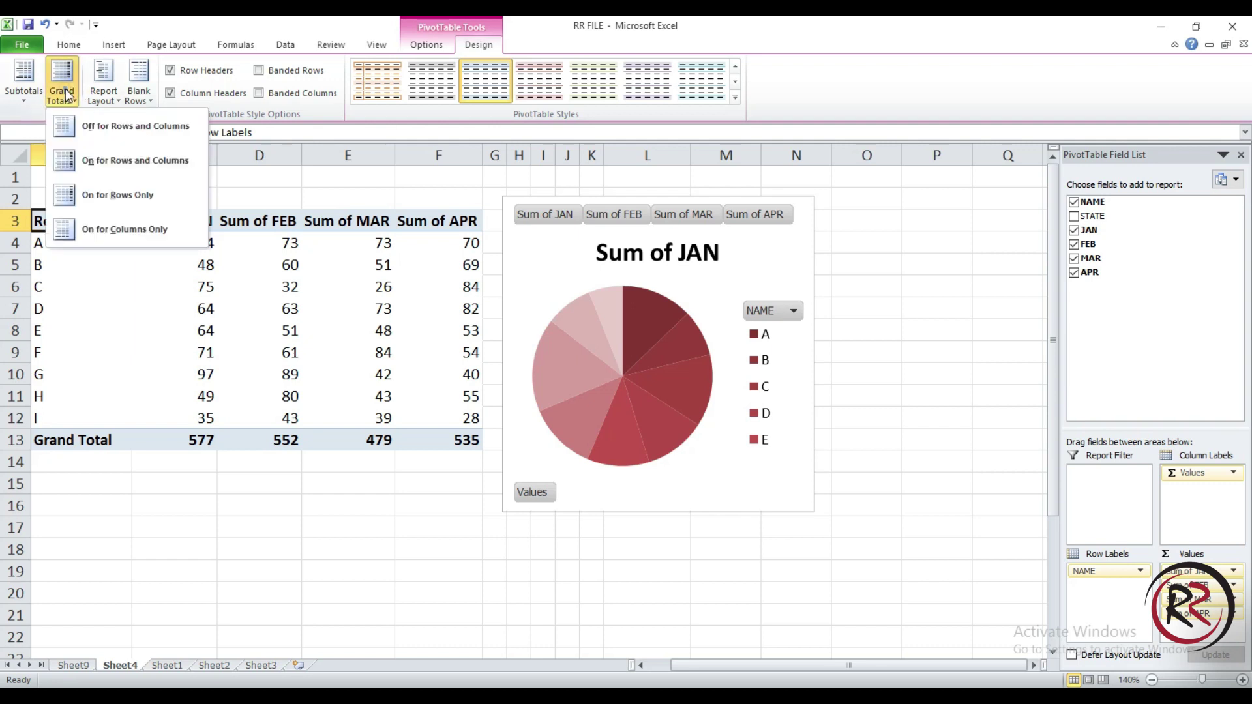
pyautogui.click(98, 207)
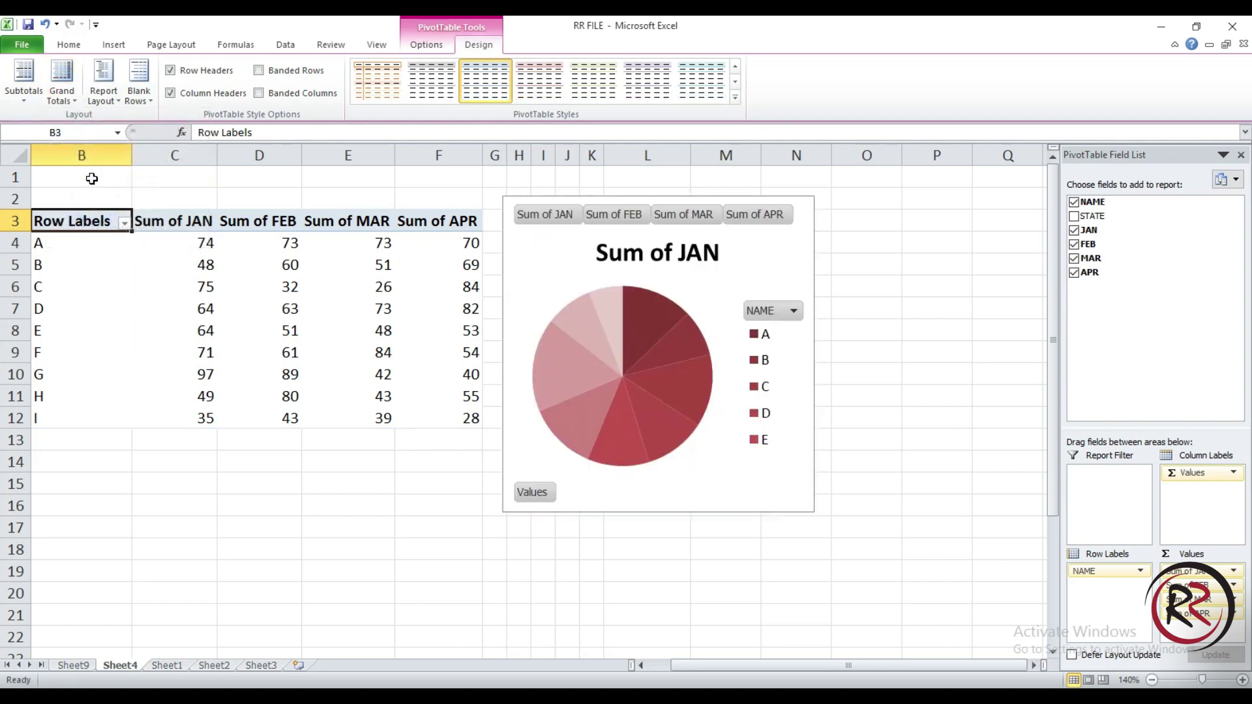
pyautogui.click(104, 97)
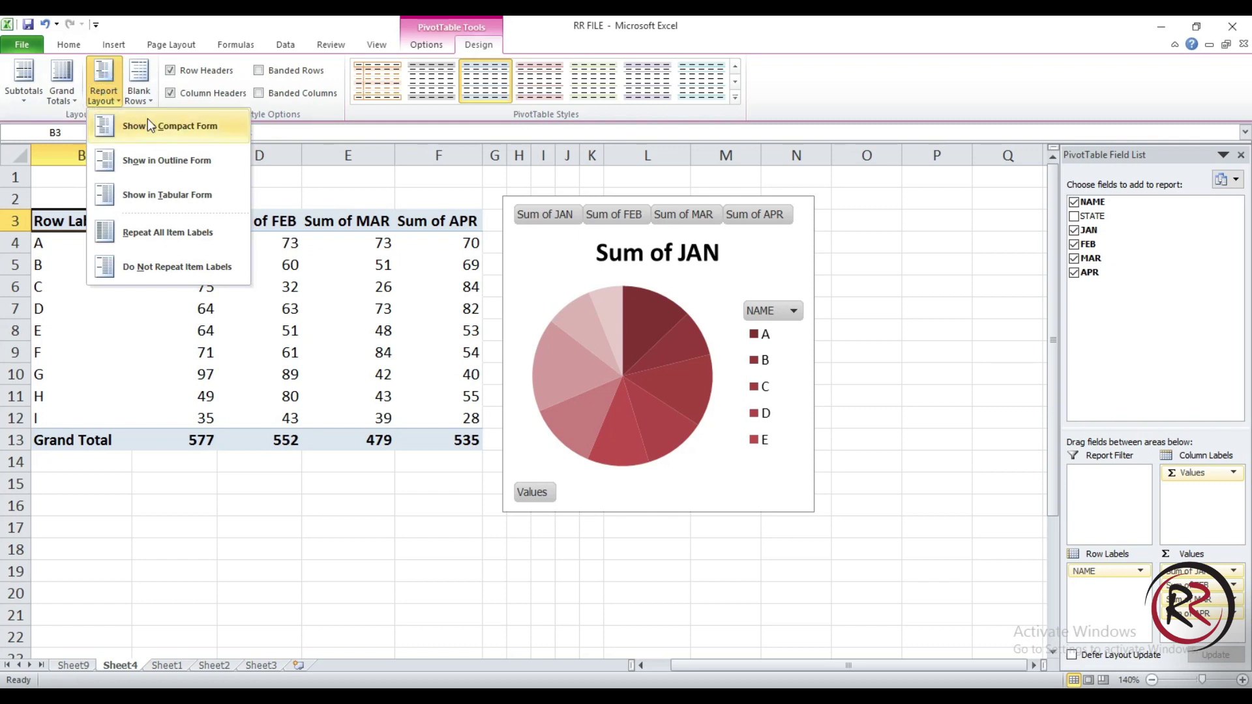
pyautogui.click(161, 160)
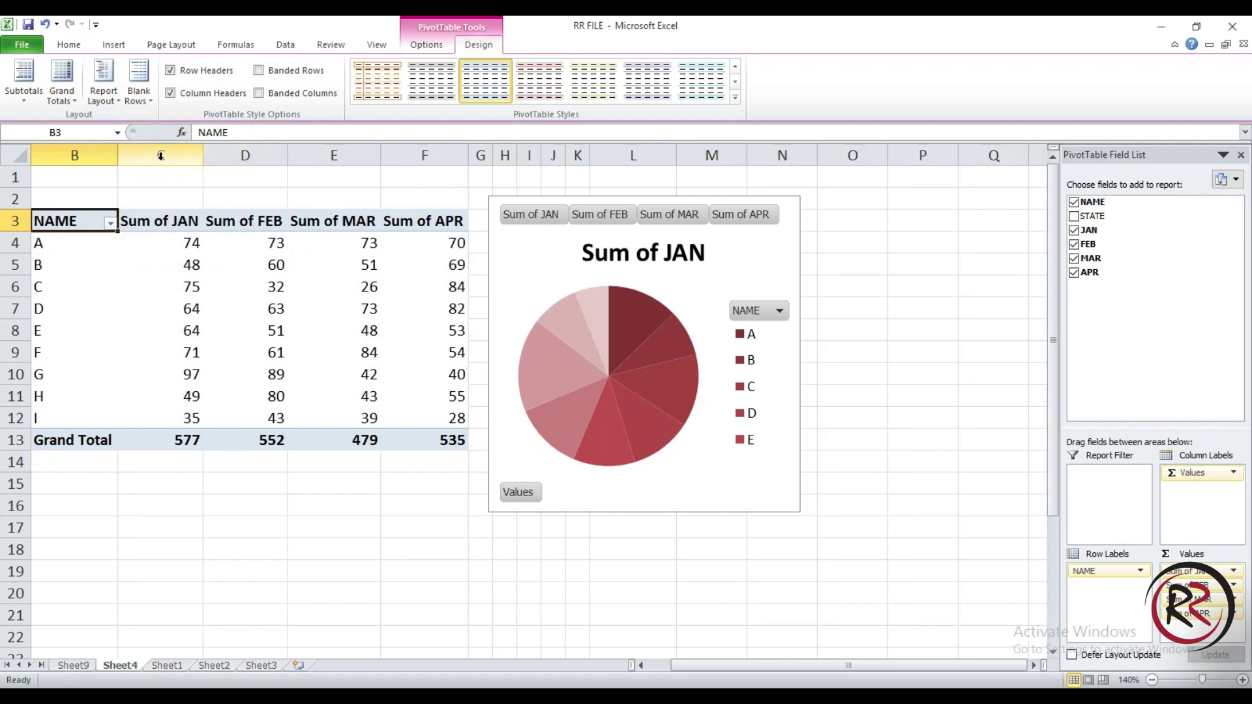
pyautogui.click(98, 95)
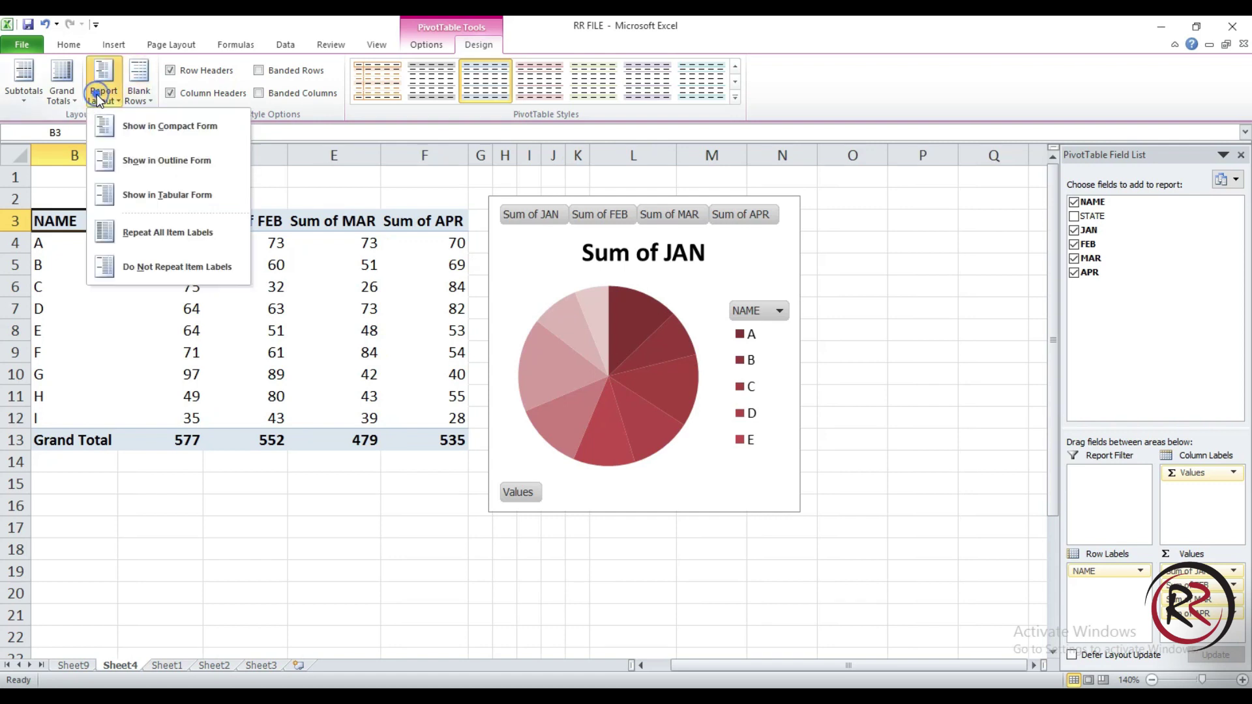
pyautogui.click(159, 134)
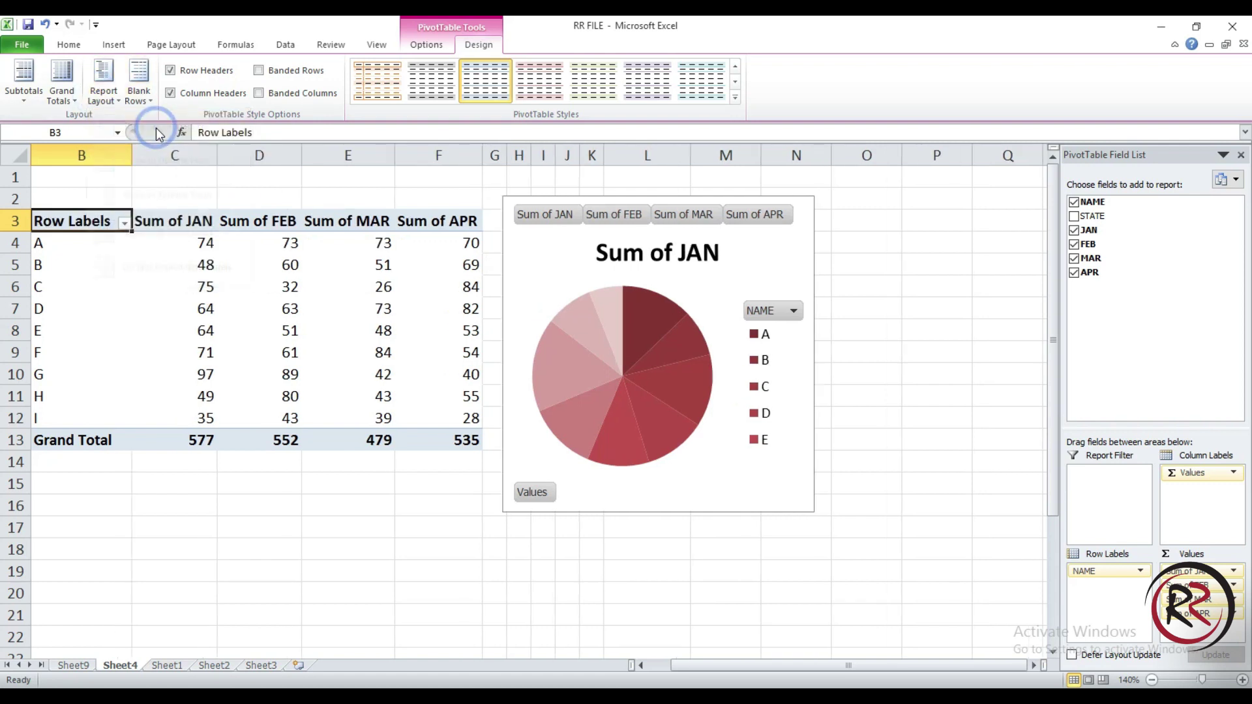
pyautogui.click(109, 97)
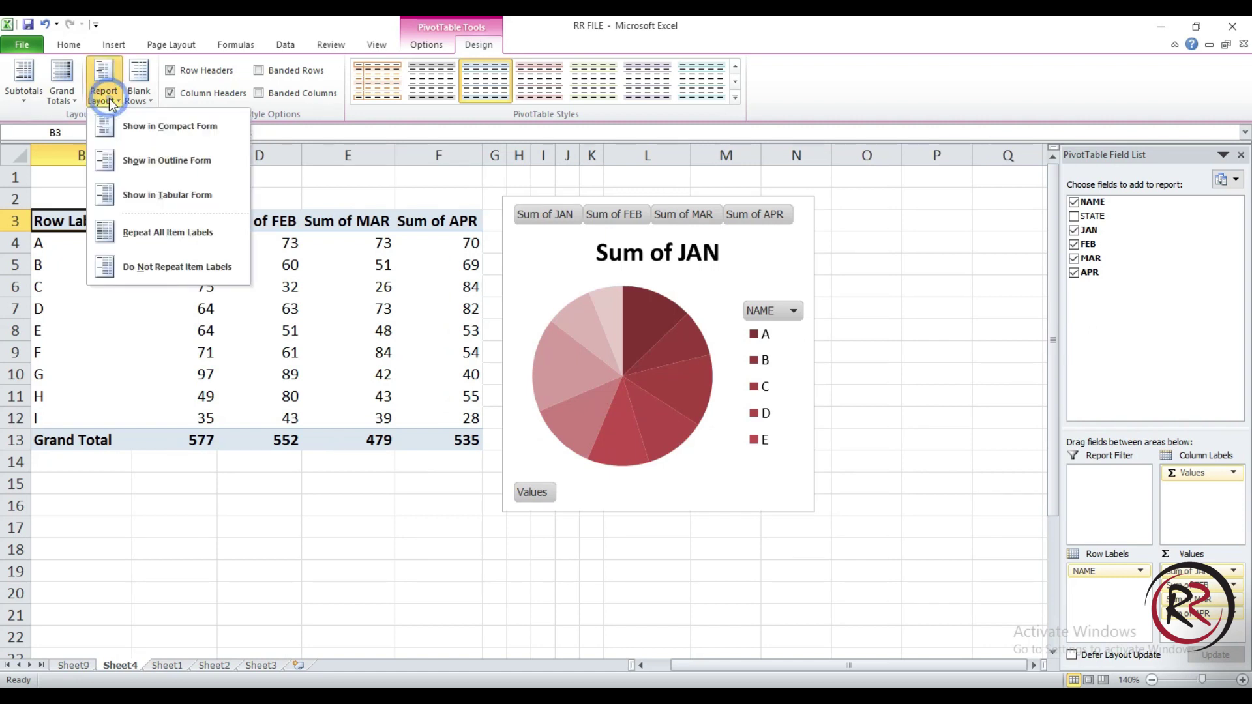
pyautogui.click(132, 199)
pyautogui.press('Down')
pyautogui.press('Down')
pyautogui.press('Right')
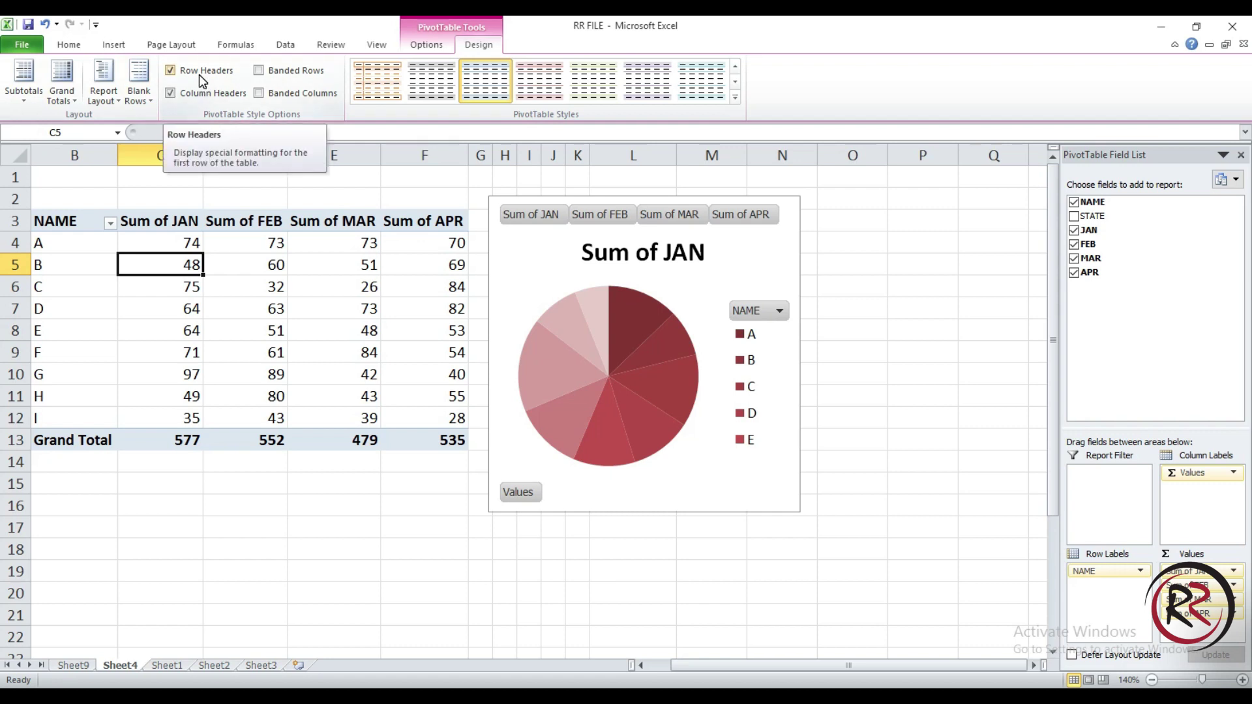
pyautogui.click(203, 81)
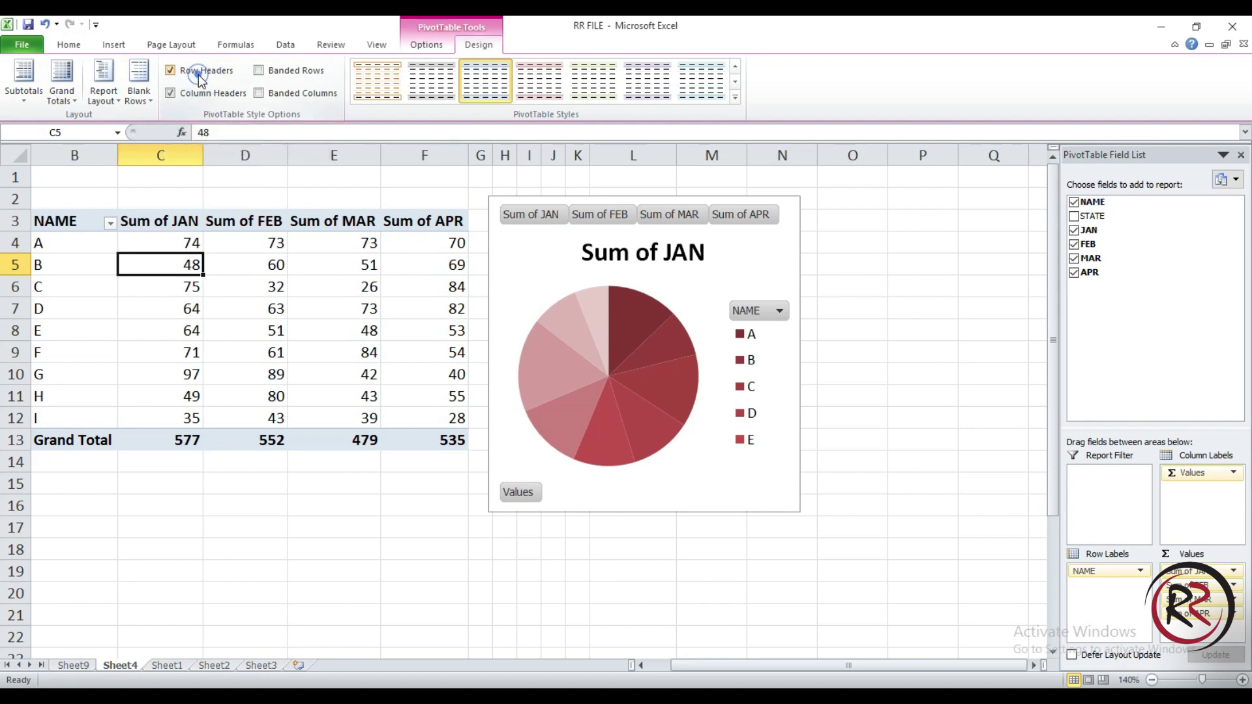
pyautogui.click(202, 99)
pyautogui.click(202, 99)
pyautogui.click(203, 99)
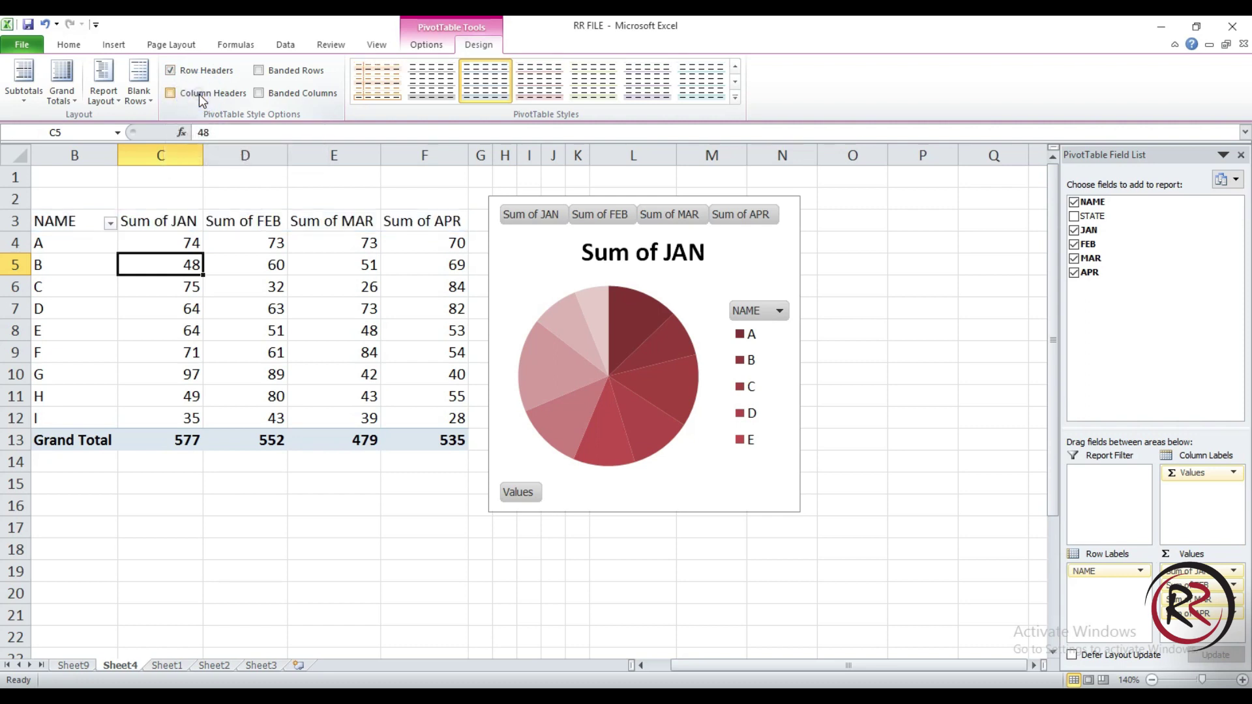
pyautogui.click(199, 95)
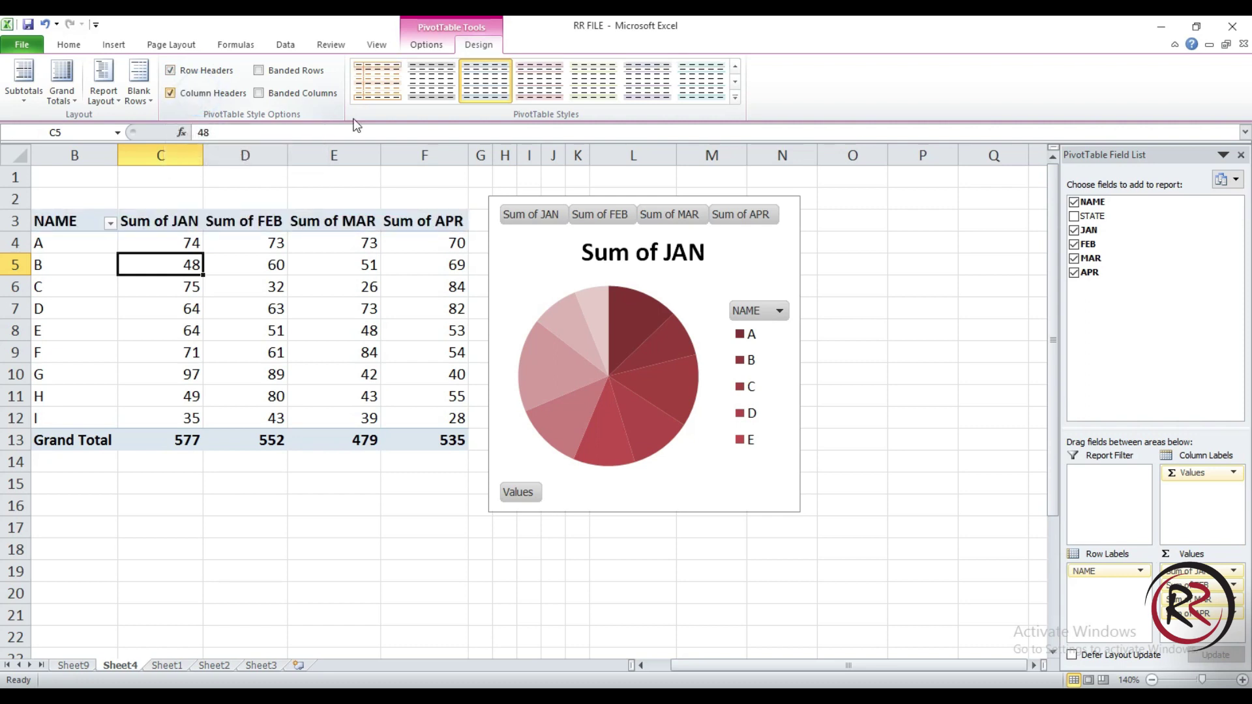
pyautogui.click(282, 72)
pyautogui.click(281, 77)
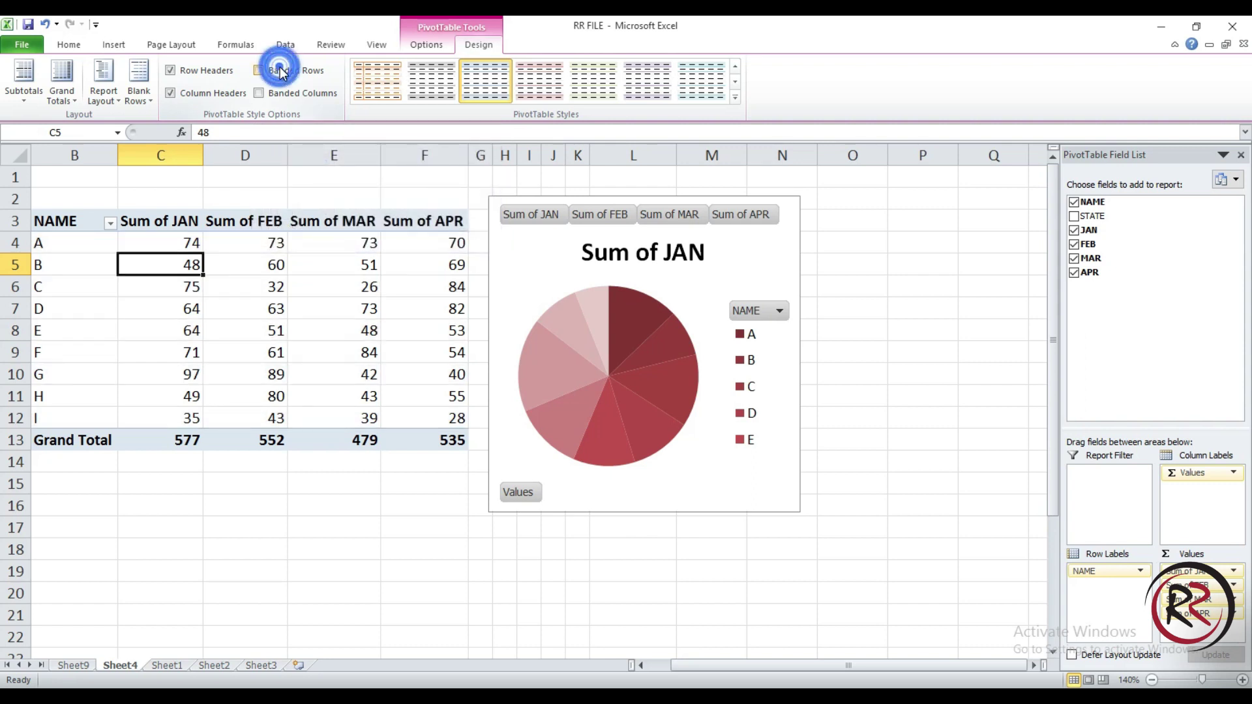
pyautogui.click(274, 93)
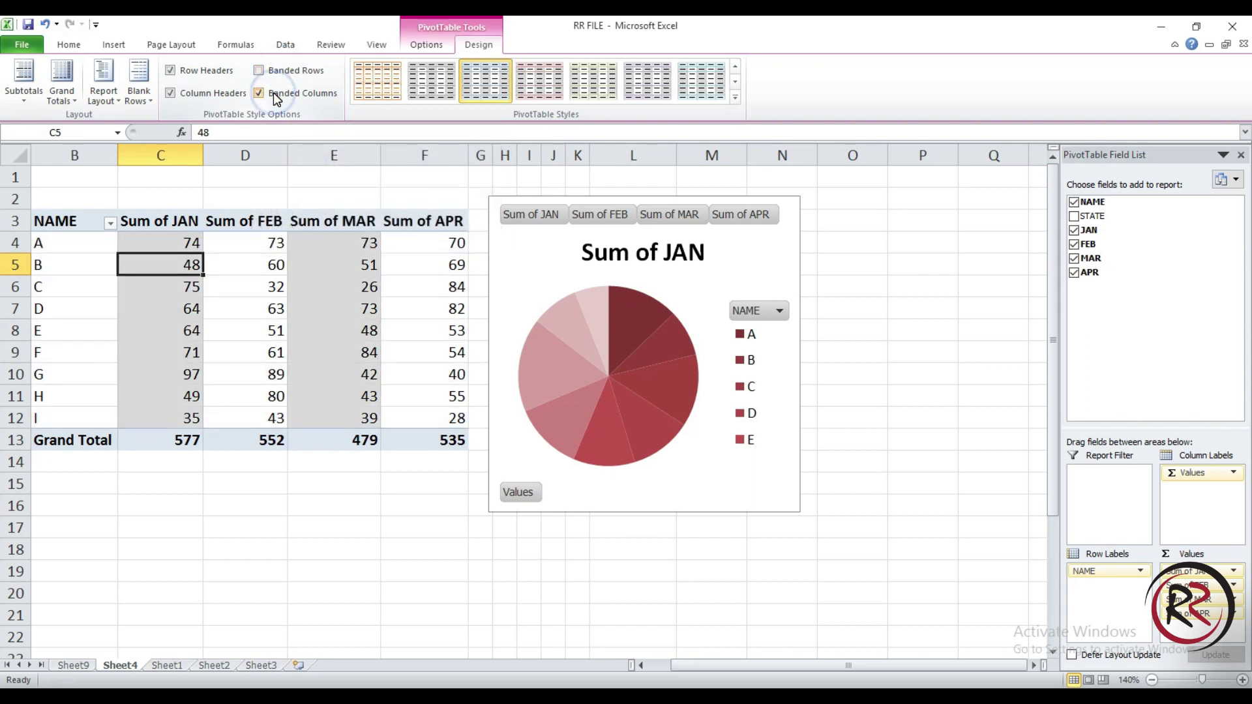
pyautogui.click(274, 94)
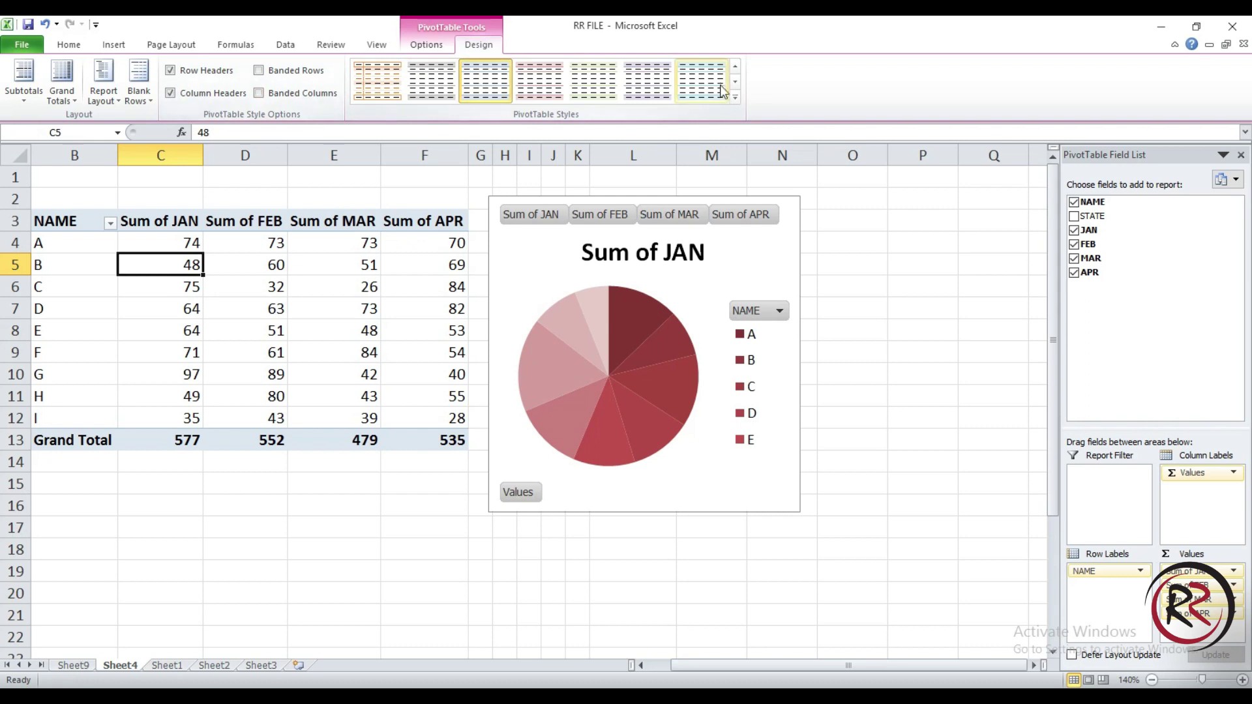
pyautogui.click(735, 101)
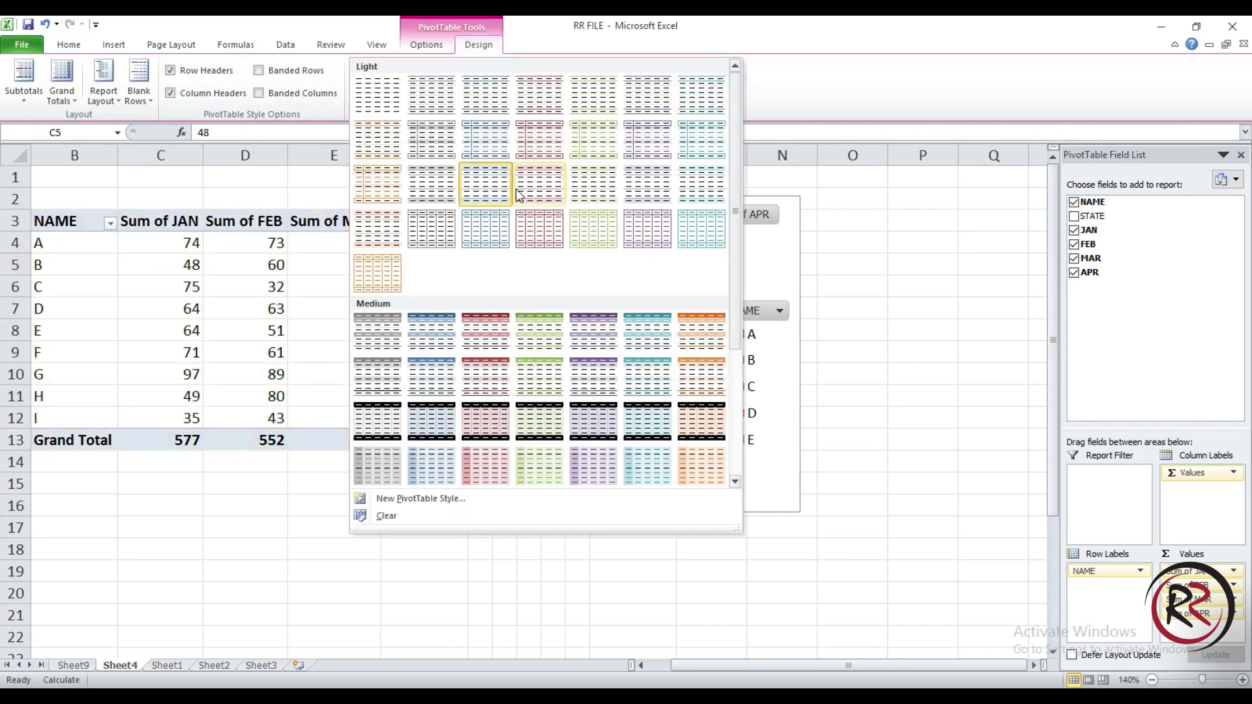
pyautogui.click(1168, 215)
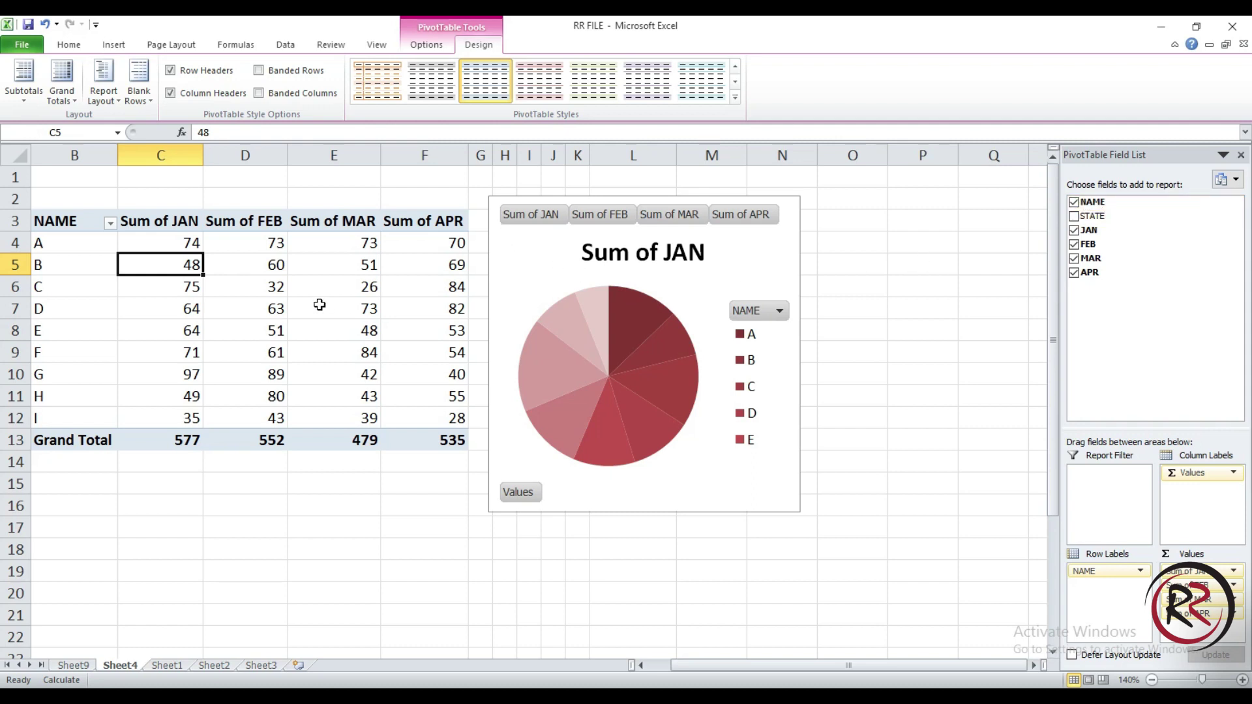
pyautogui.click(1234, 180)
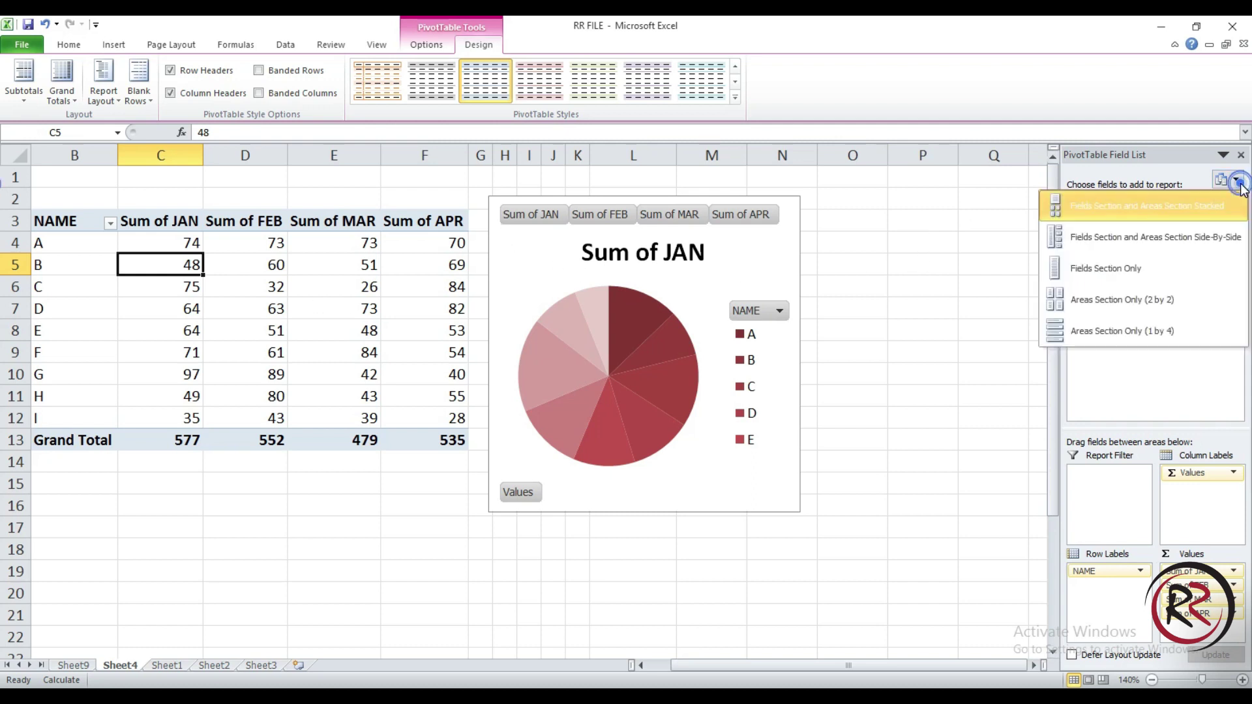
pyautogui.click(1135, 239)
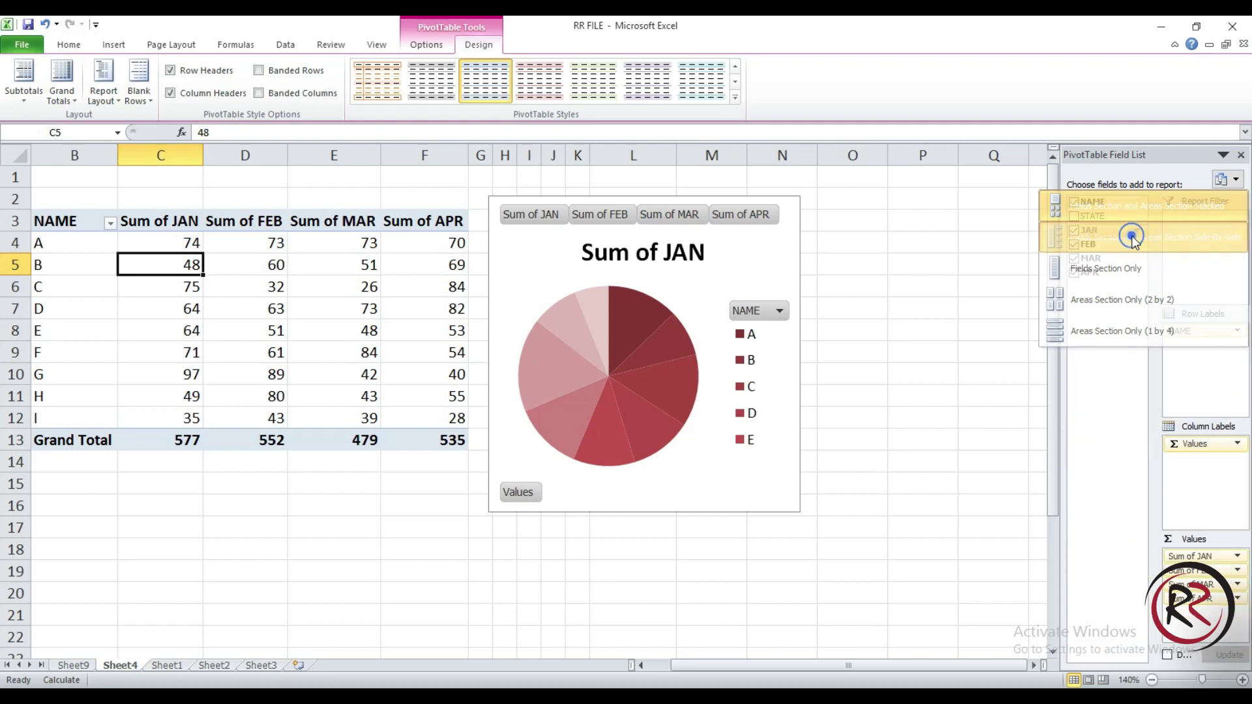
pyautogui.click(1236, 181)
pyautogui.click(1167, 206)
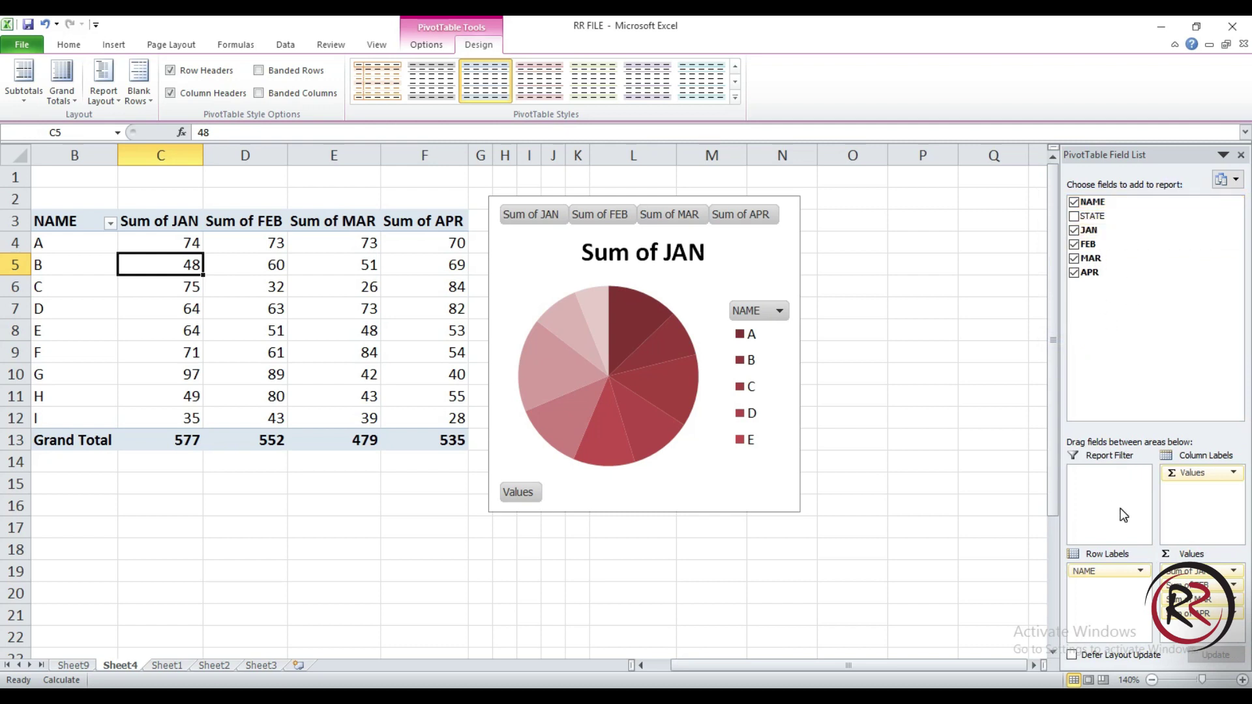
# Remove the pie chart, then reselect the pivot table through cells E1 and E7
pyautogui.hotkey('ctrl', 'z')
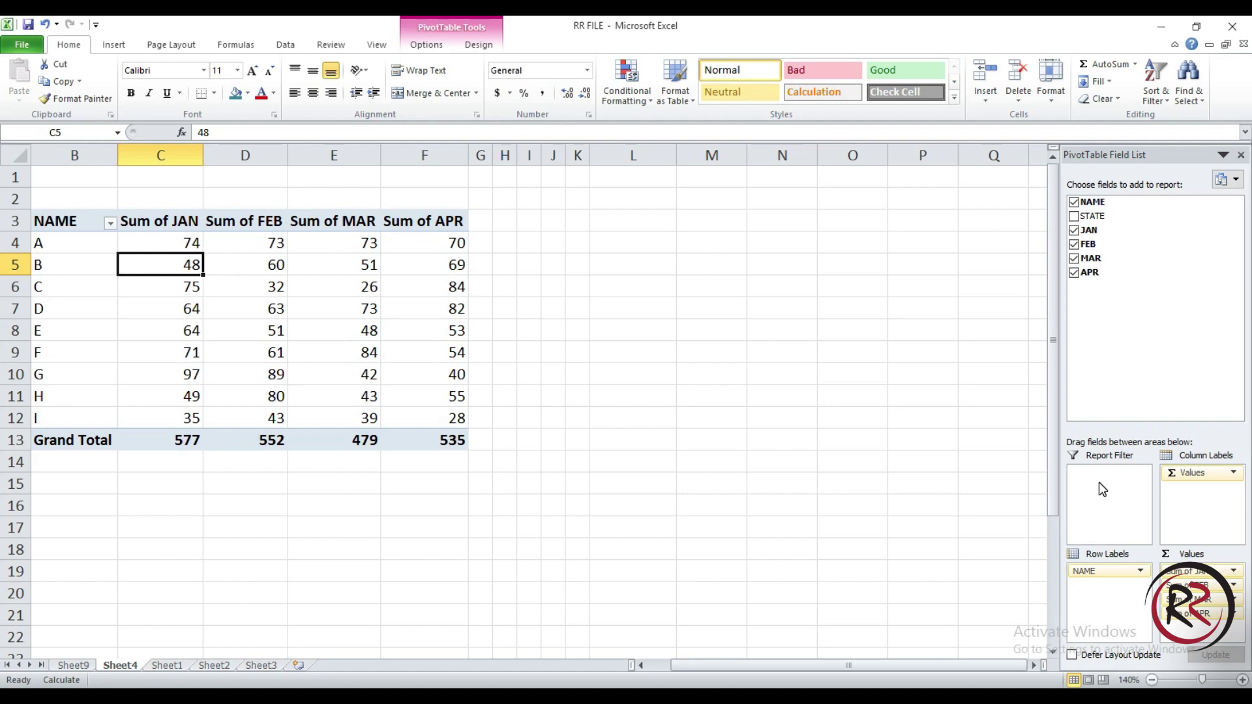
pyautogui.click(328, 180)
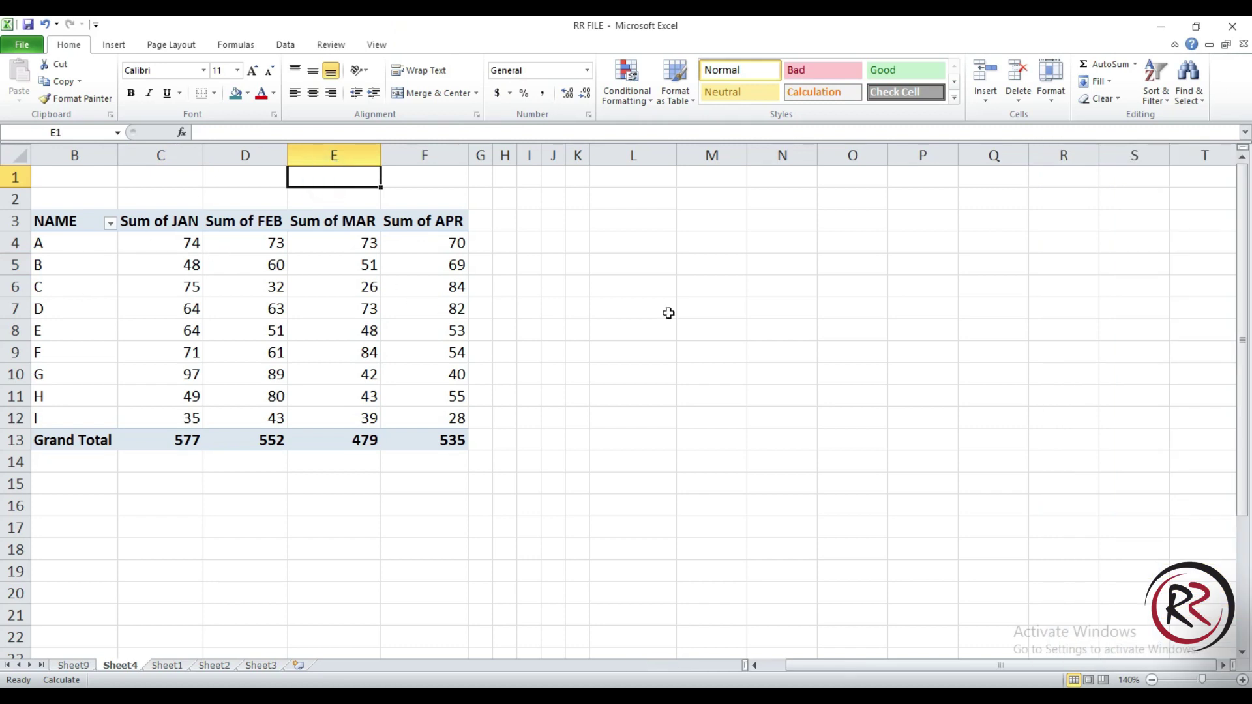
pyautogui.click(321, 300)
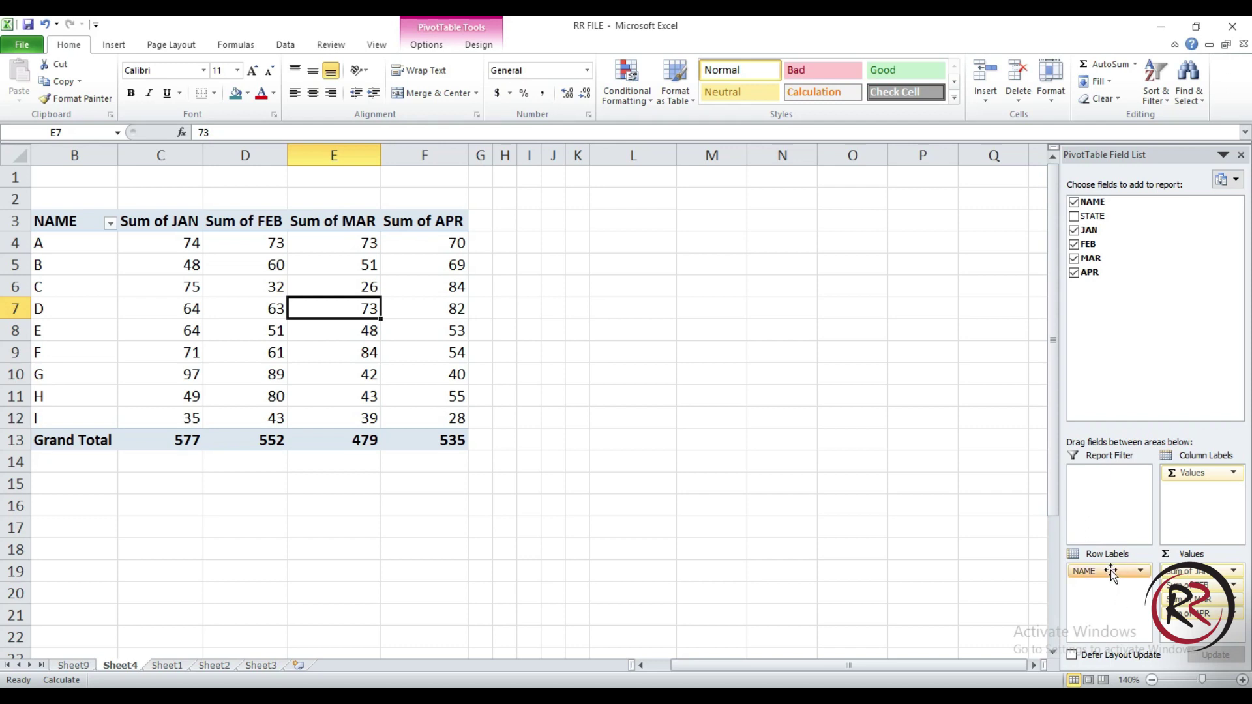
pyautogui.moveTo(1109, 570)
pyautogui.mouseDown()
pyautogui.moveTo(1116, 480)
pyautogui.moveTo(1102, 478)
pyautogui.mouseUp()
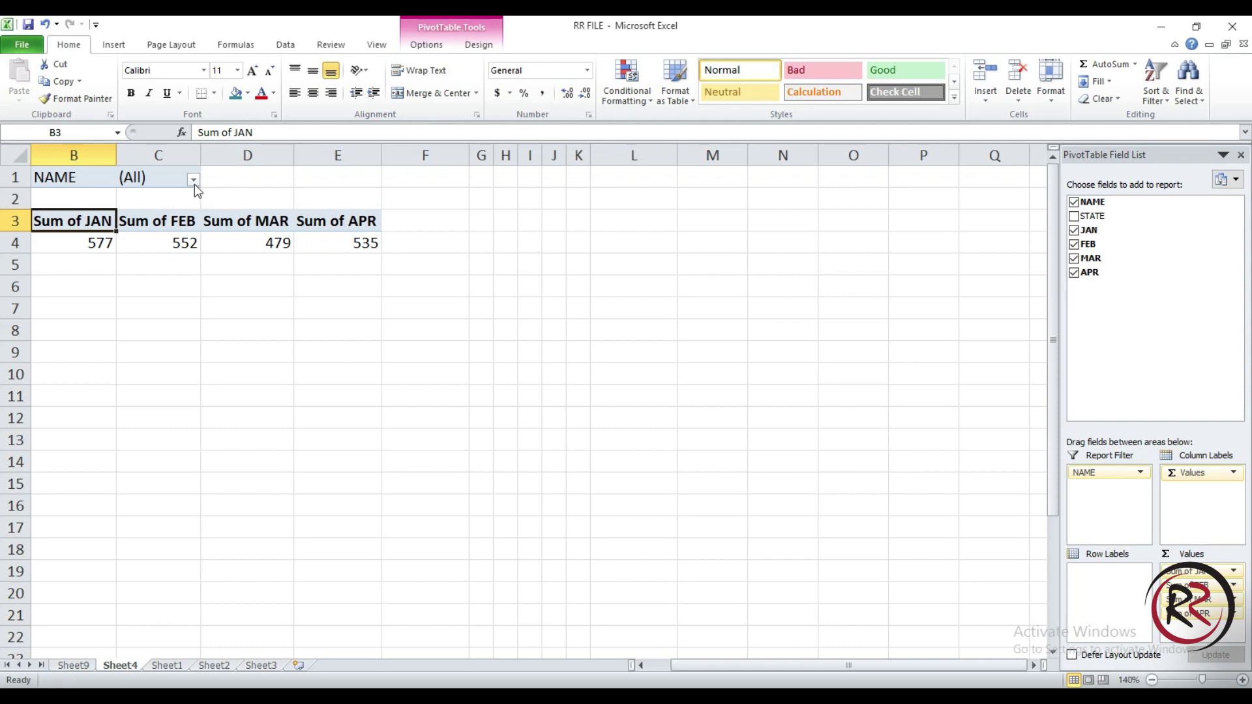
pyautogui.click(193, 181)
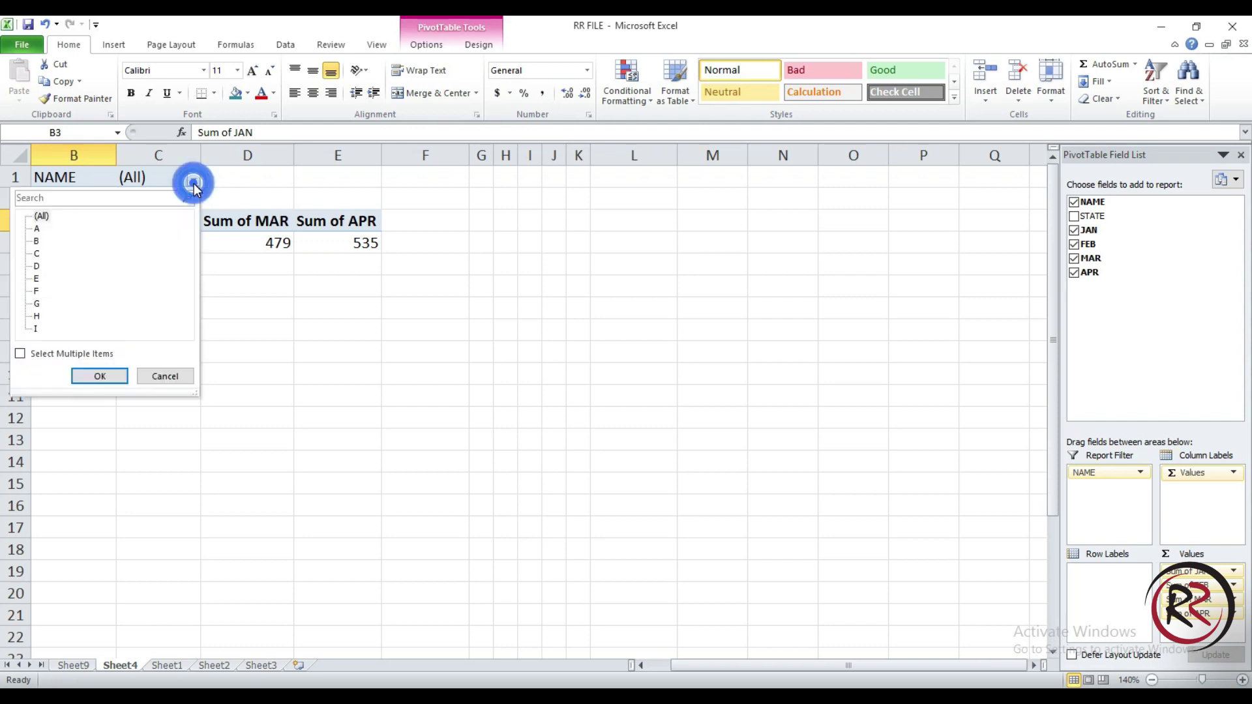
pyautogui.click(37, 229)
pyautogui.click(110, 376)
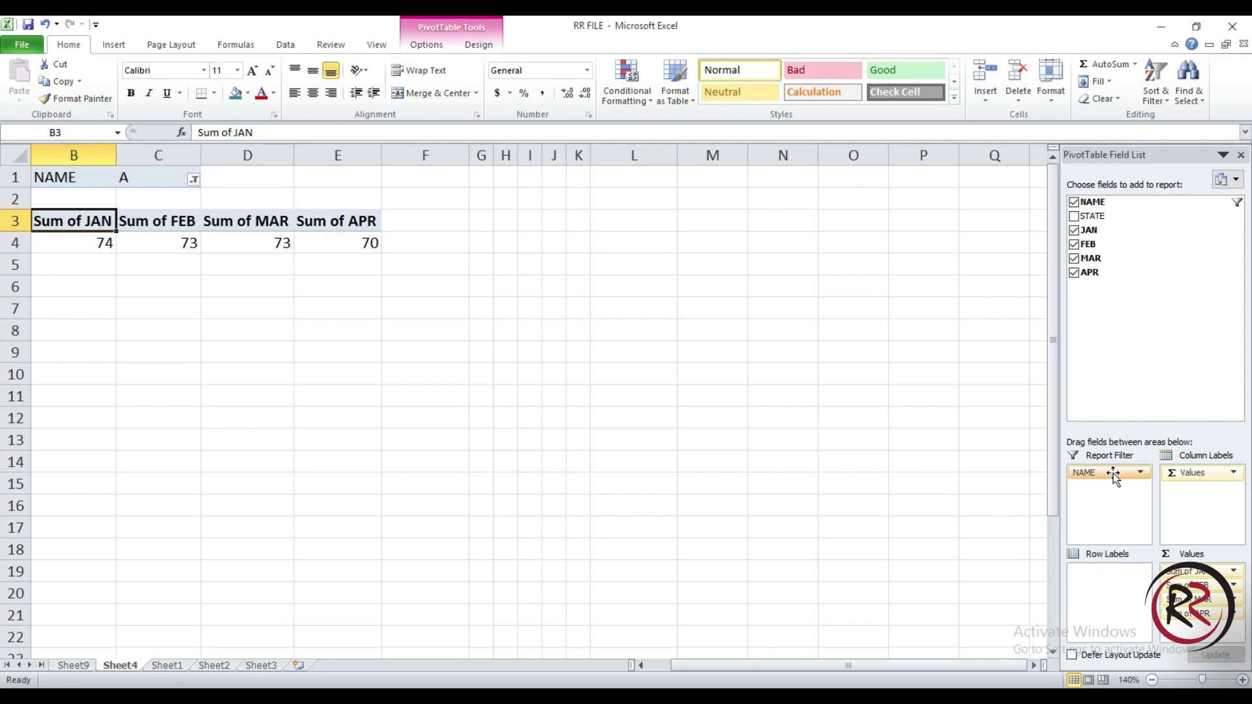
pyautogui.moveTo(1114, 474); pyautogui.dragTo(1107, 576)
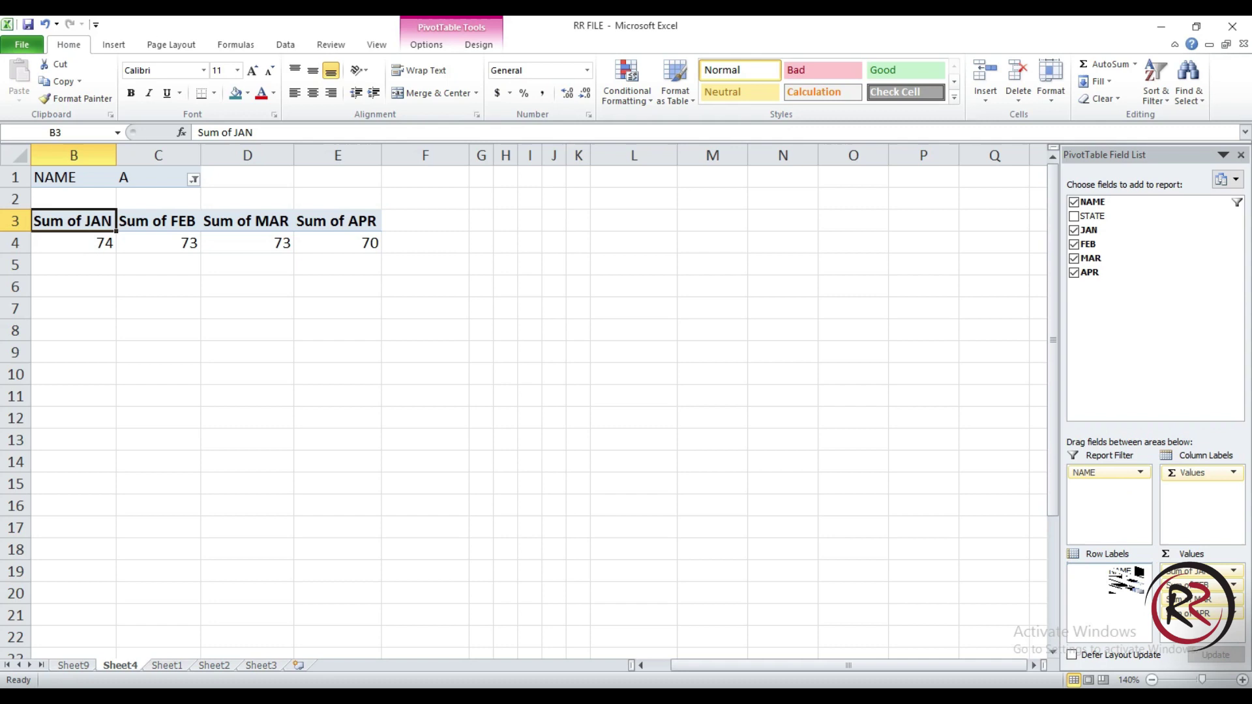
# Add STATE as a report filter set to Rajasthan, leaving only names E, F and H
pyautogui.click(1074, 217)
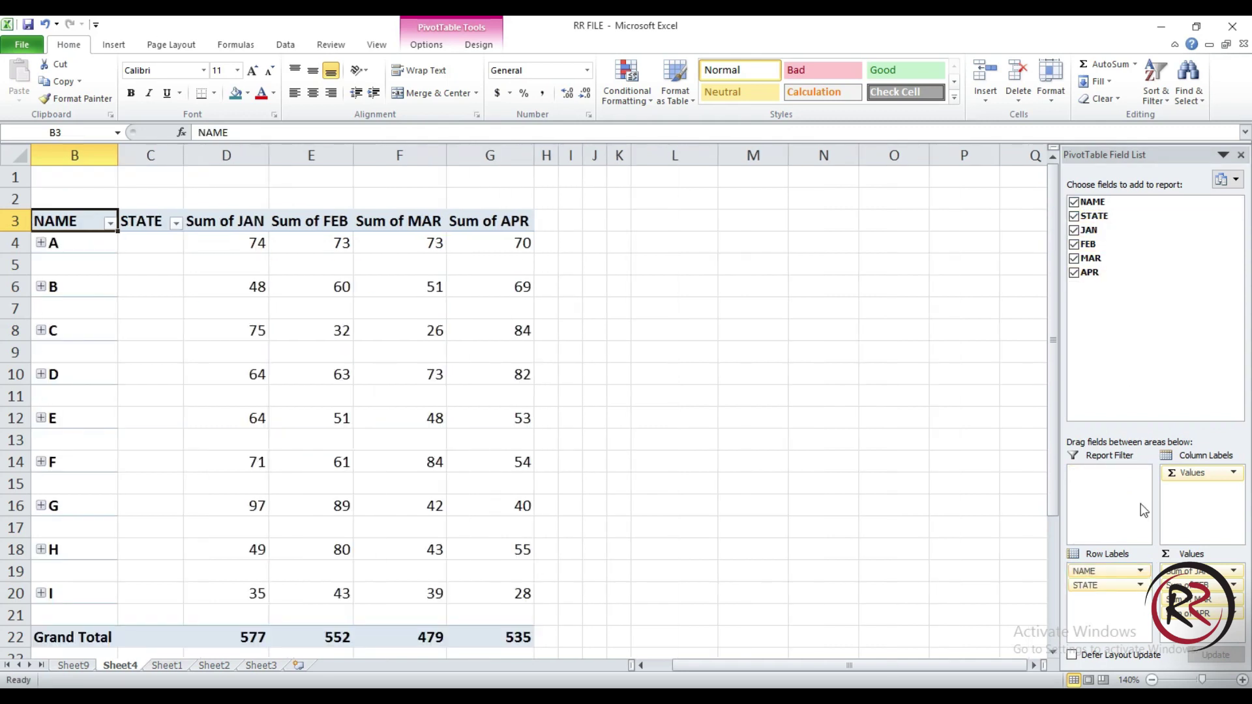
pyautogui.moveTo(1107, 587)
pyautogui.mouseDown()
pyautogui.moveTo(1112, 481)
pyautogui.moveTo(1098, 475)
pyautogui.mouseUp()
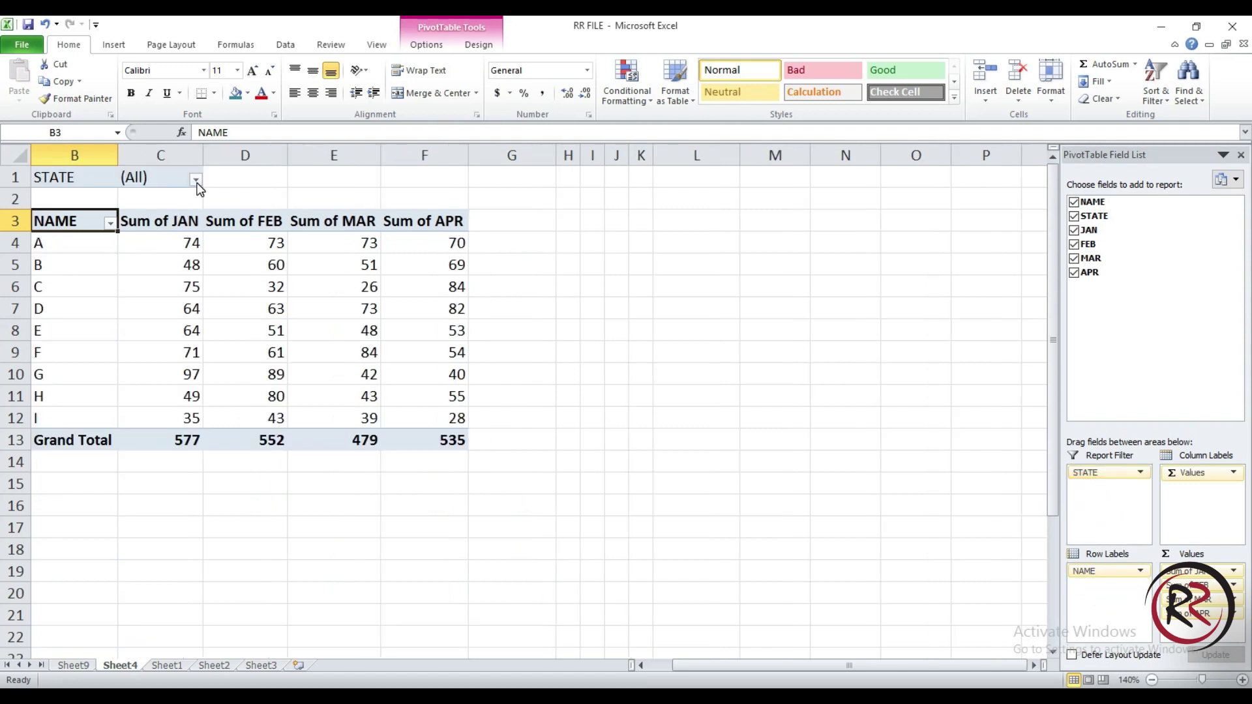
pyautogui.click(196, 180)
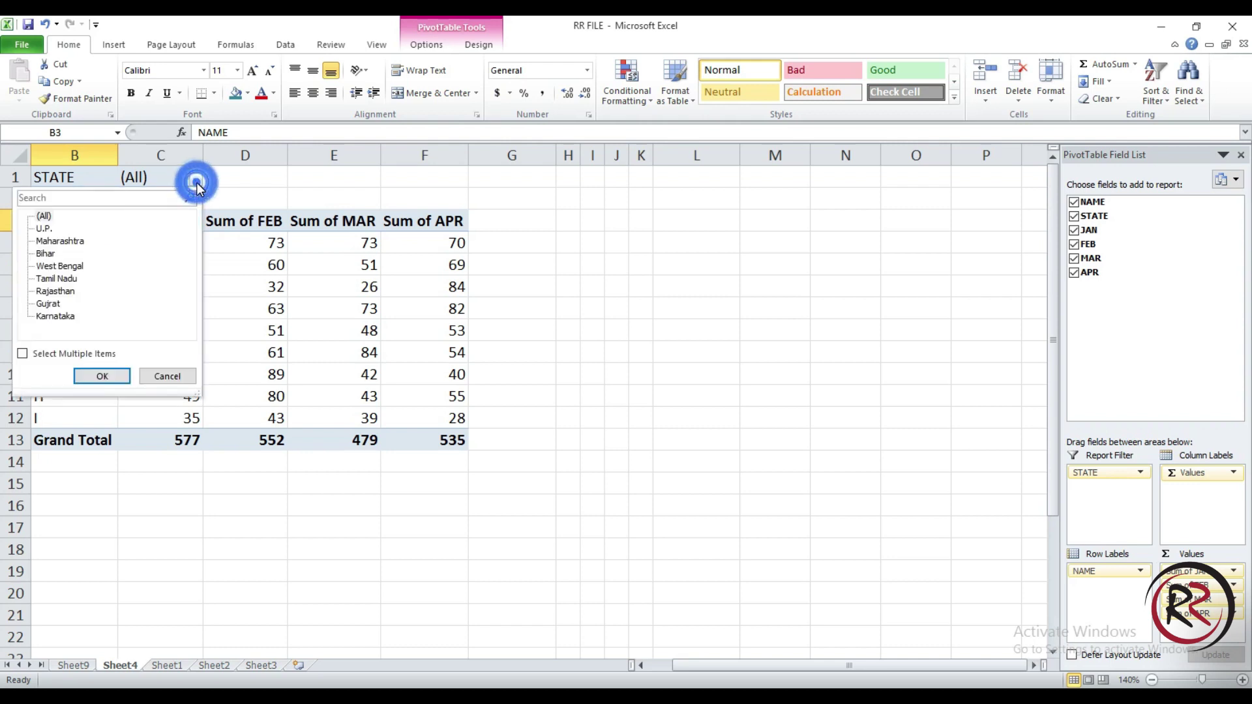
pyautogui.click(59, 292)
pyautogui.click(105, 378)
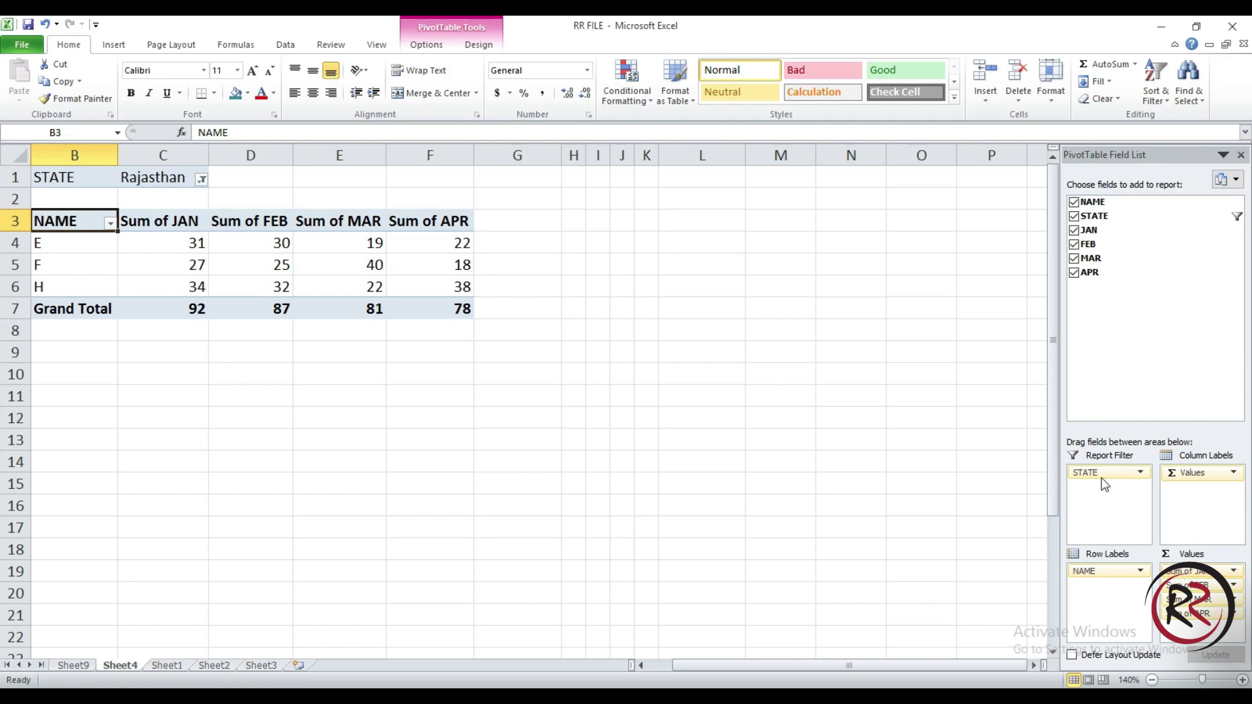
# Spread STATE across the columns and inspect A's U.P. and Maharashtra values, then nest STATE under NAME in rows
pyautogui.moveTo(1097, 476); pyautogui.dragTo(1193, 500)
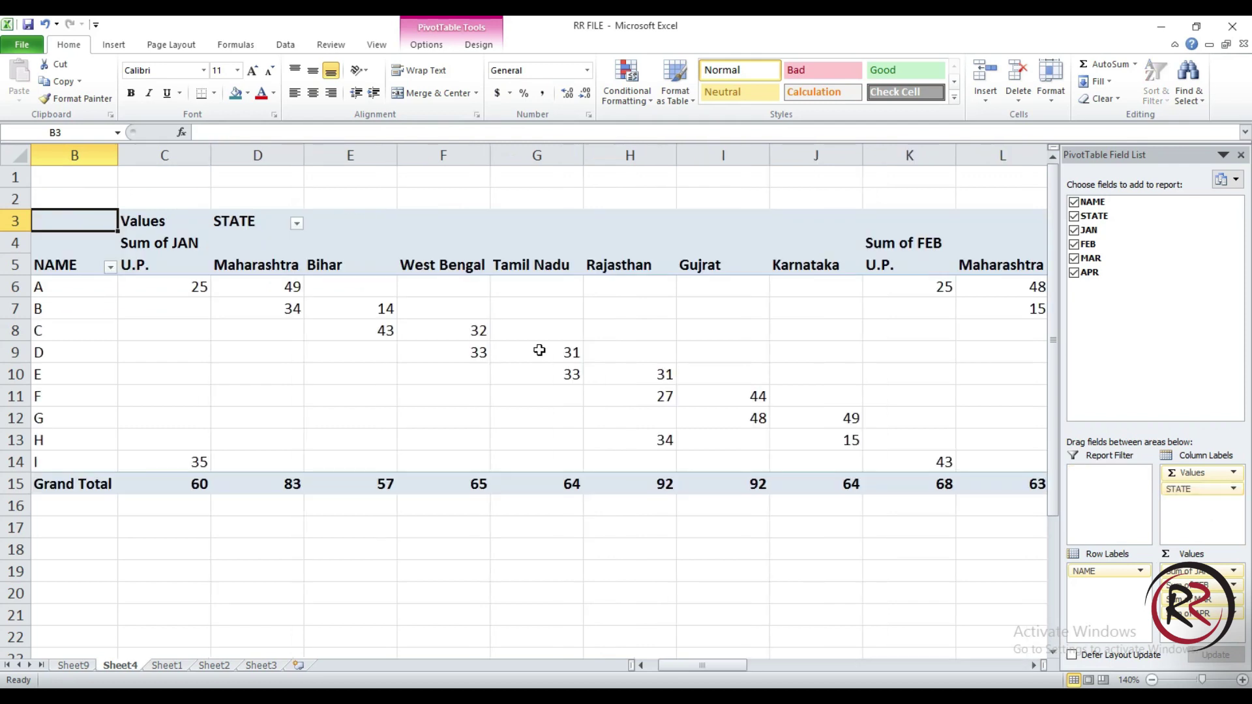
pyautogui.click(45, 305)
pyautogui.click(89, 284)
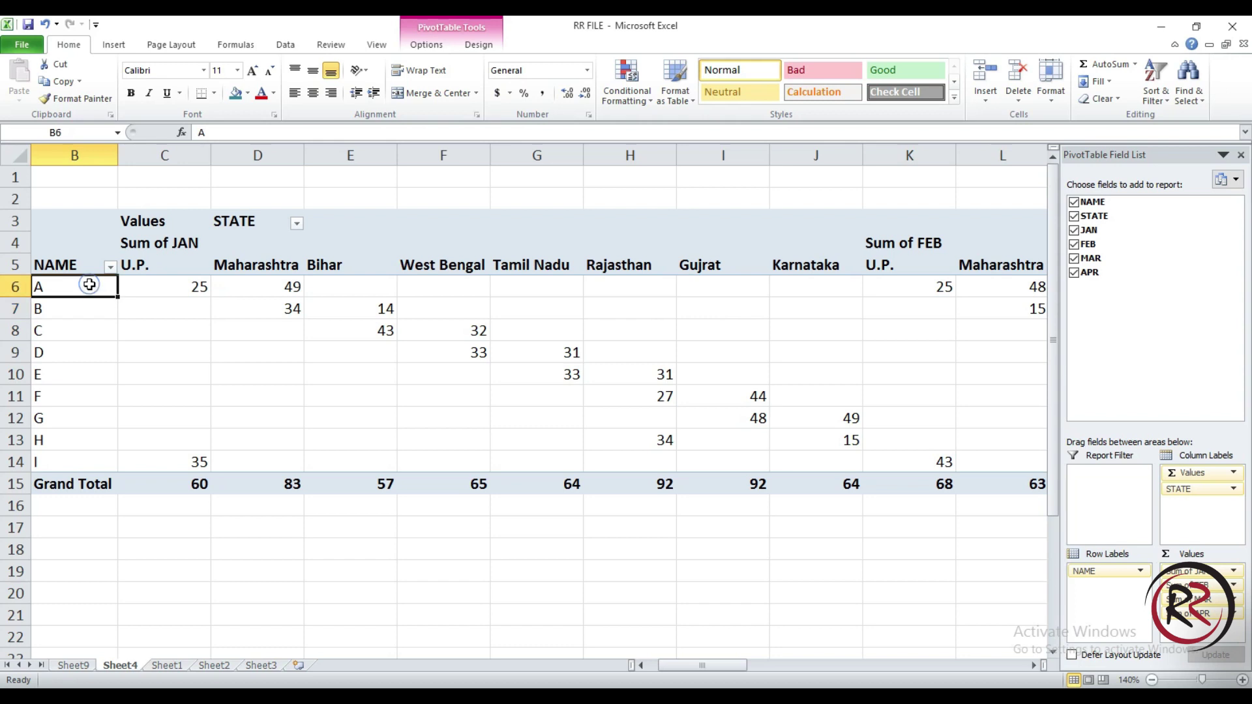
pyautogui.click(170, 284)
pyautogui.click(280, 288)
pyautogui.click(930, 289)
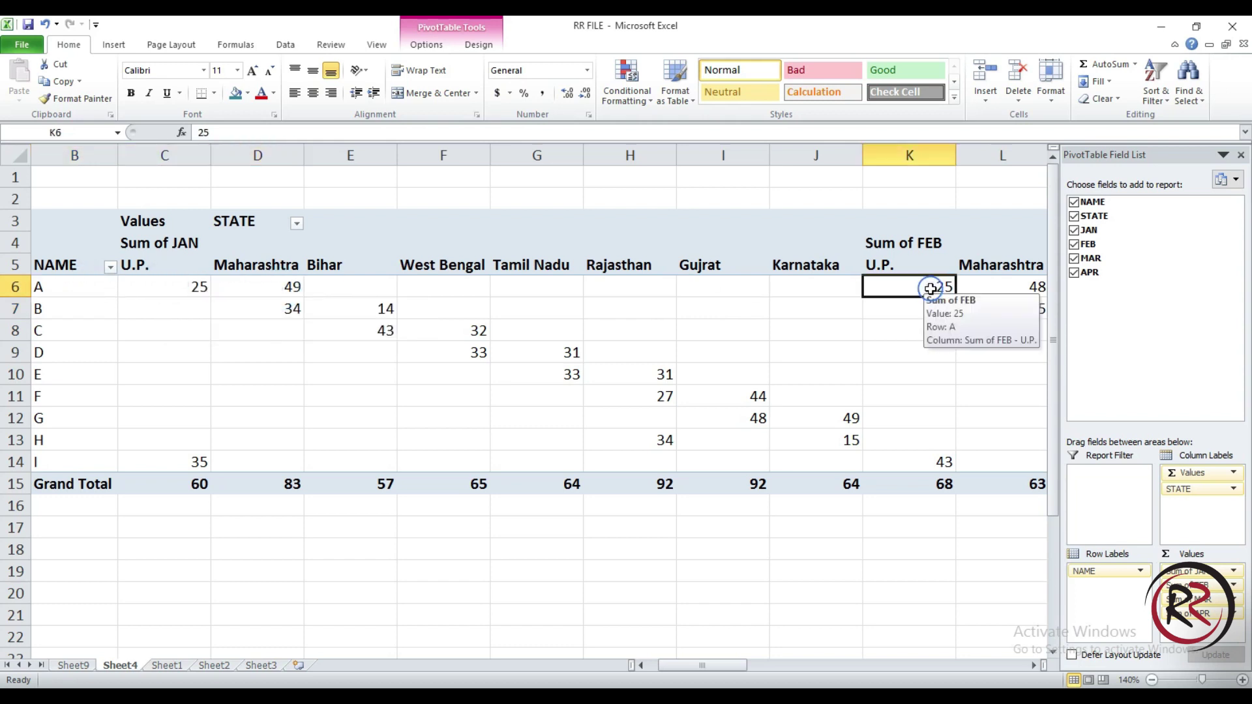
pyautogui.click(1028, 287)
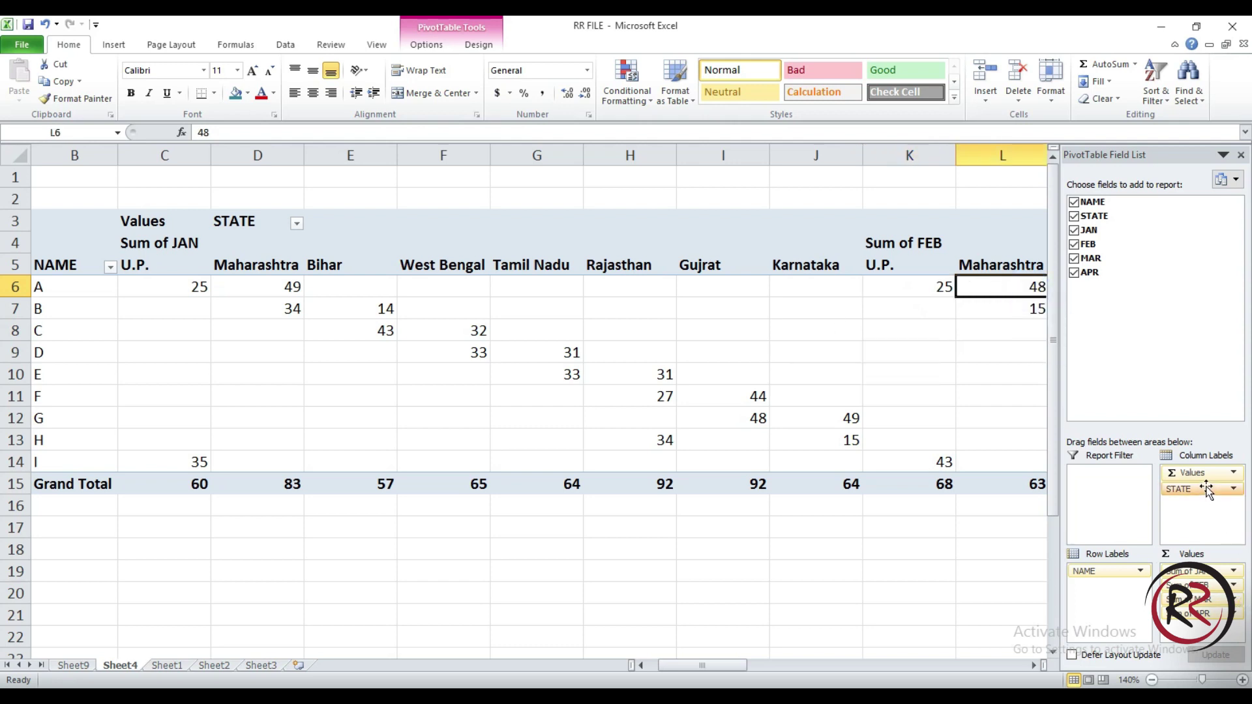
pyautogui.moveTo(1199, 490); pyautogui.dragTo(1103, 600)
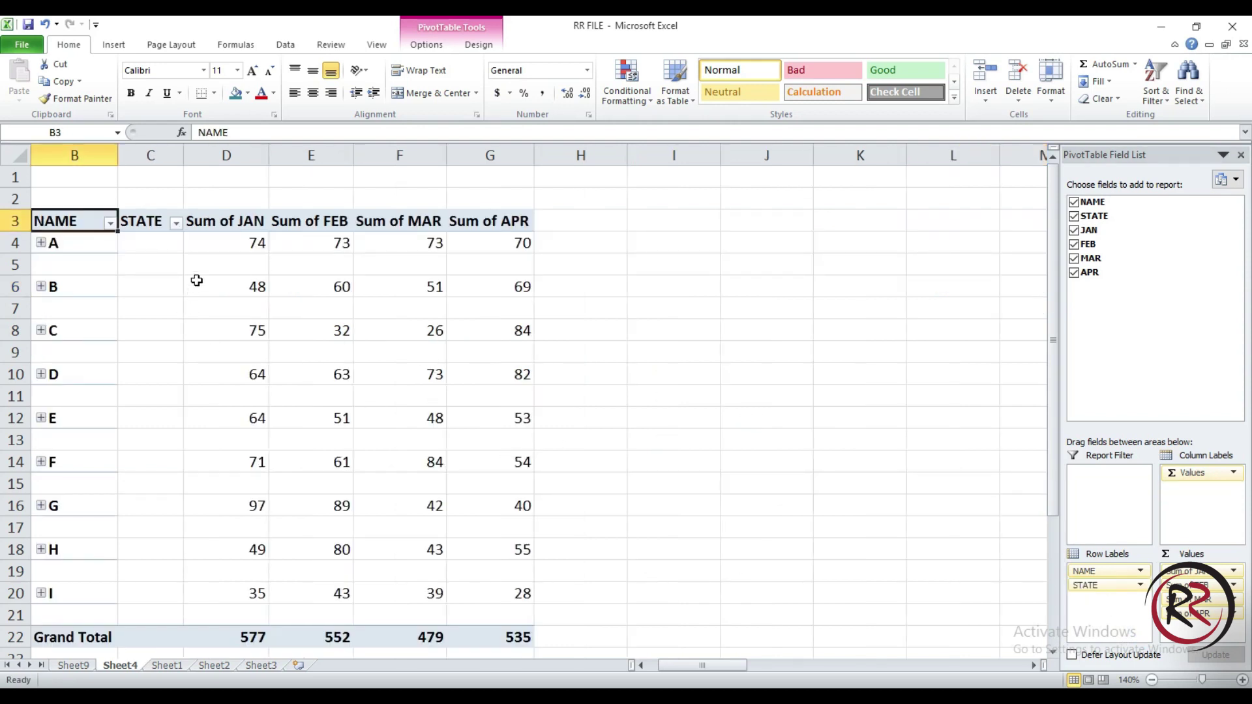
# Expand and collapse name A, reorder rows as STATE then NAME, and move STATE into Values as Count of STATE
pyautogui.click(41, 244)
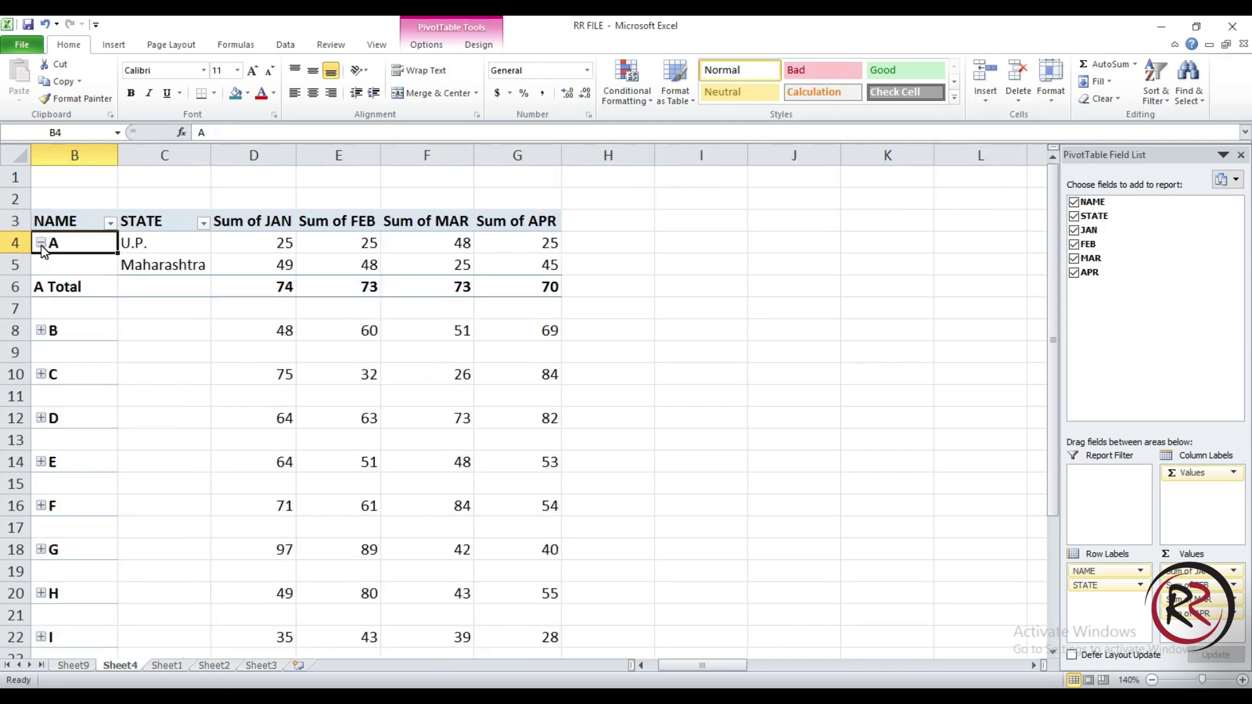
pyautogui.click(41, 245)
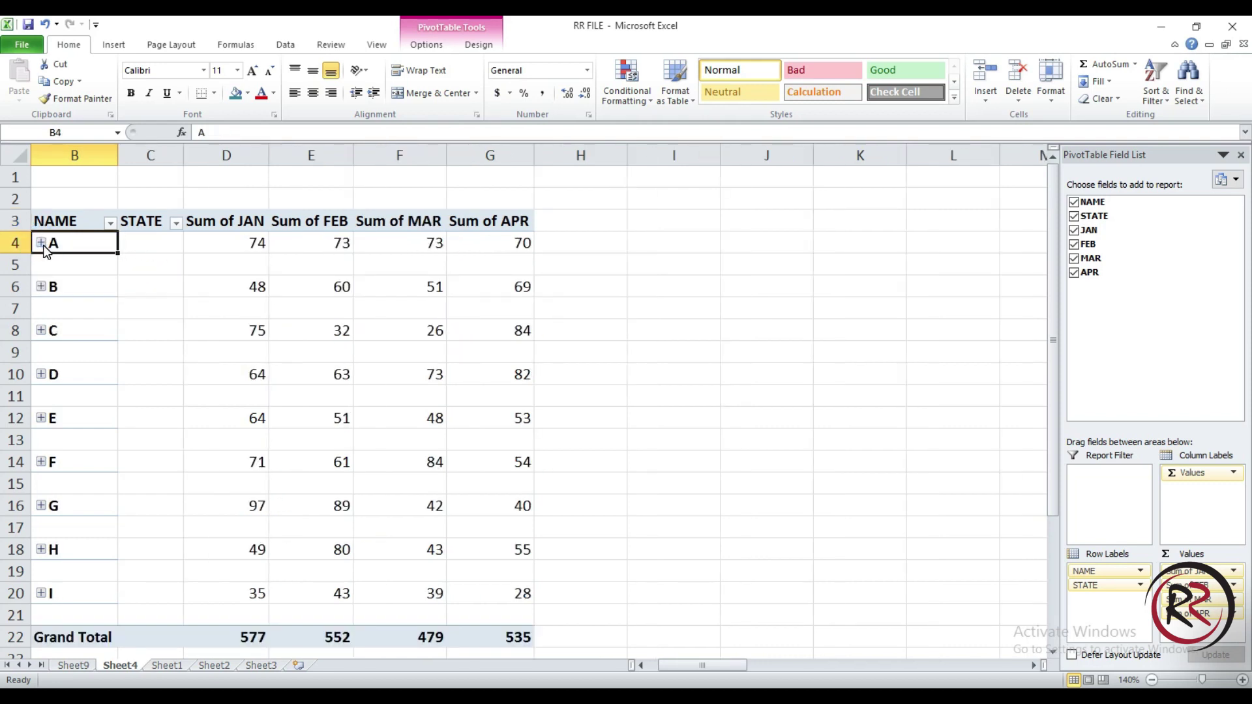
pyautogui.click(41, 245)
pyautogui.click(41, 244)
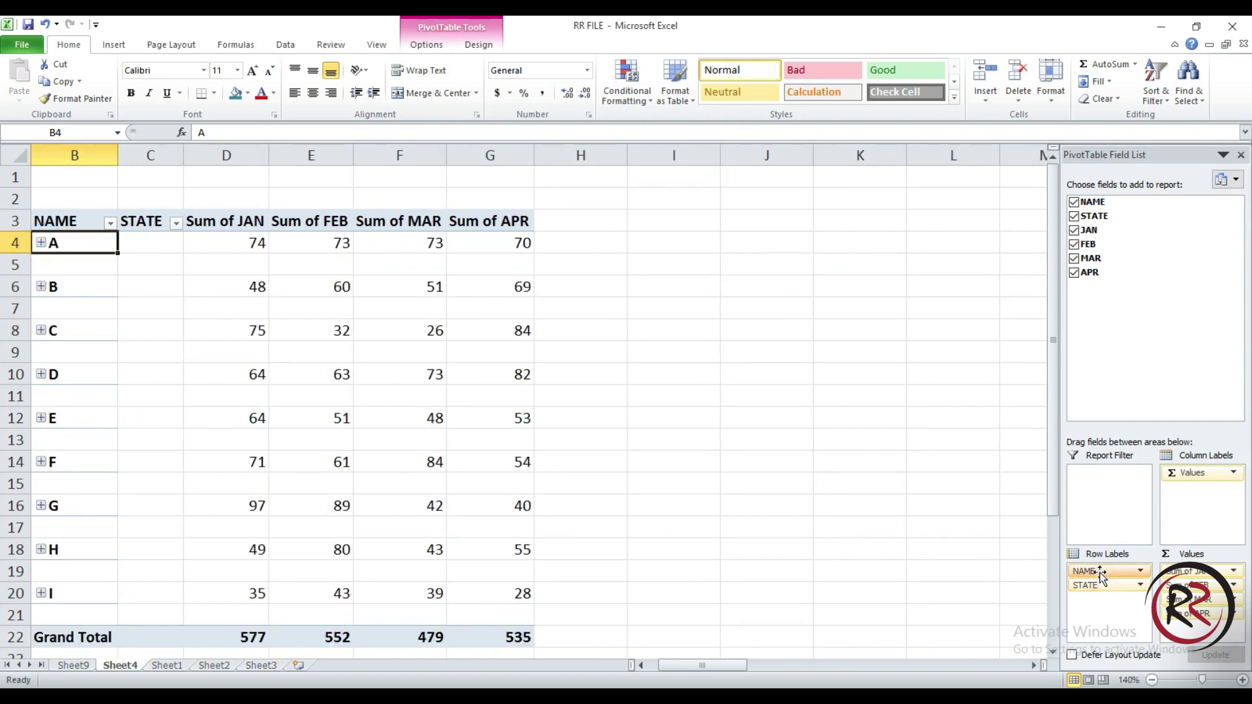
pyautogui.moveTo(1100, 572); pyautogui.dragTo(1114, 587)
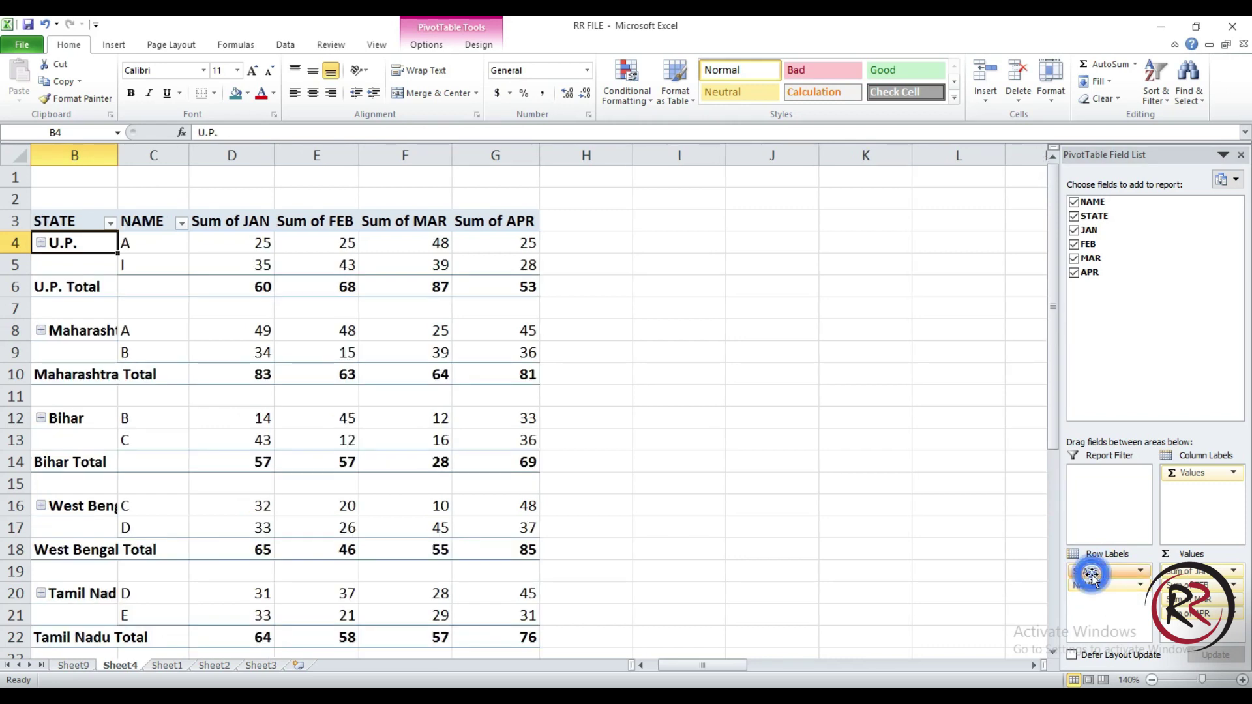
pyautogui.moveTo(1091, 574); pyautogui.dragTo(1186, 628)
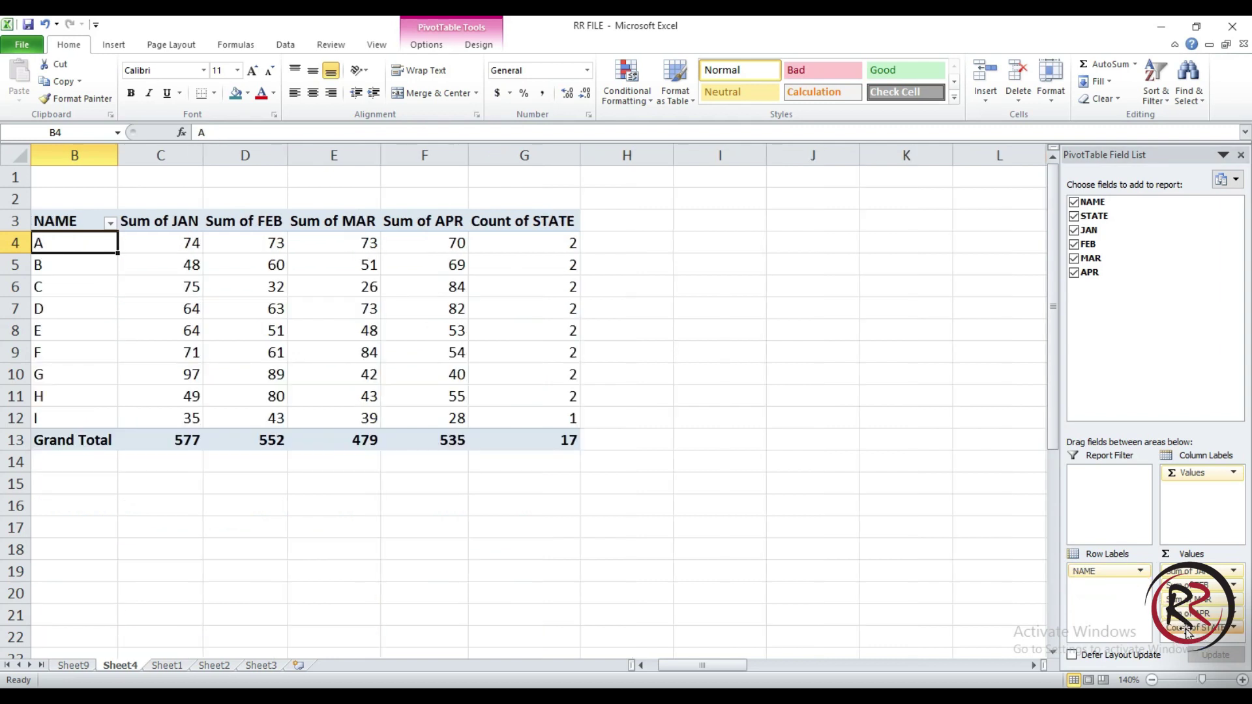